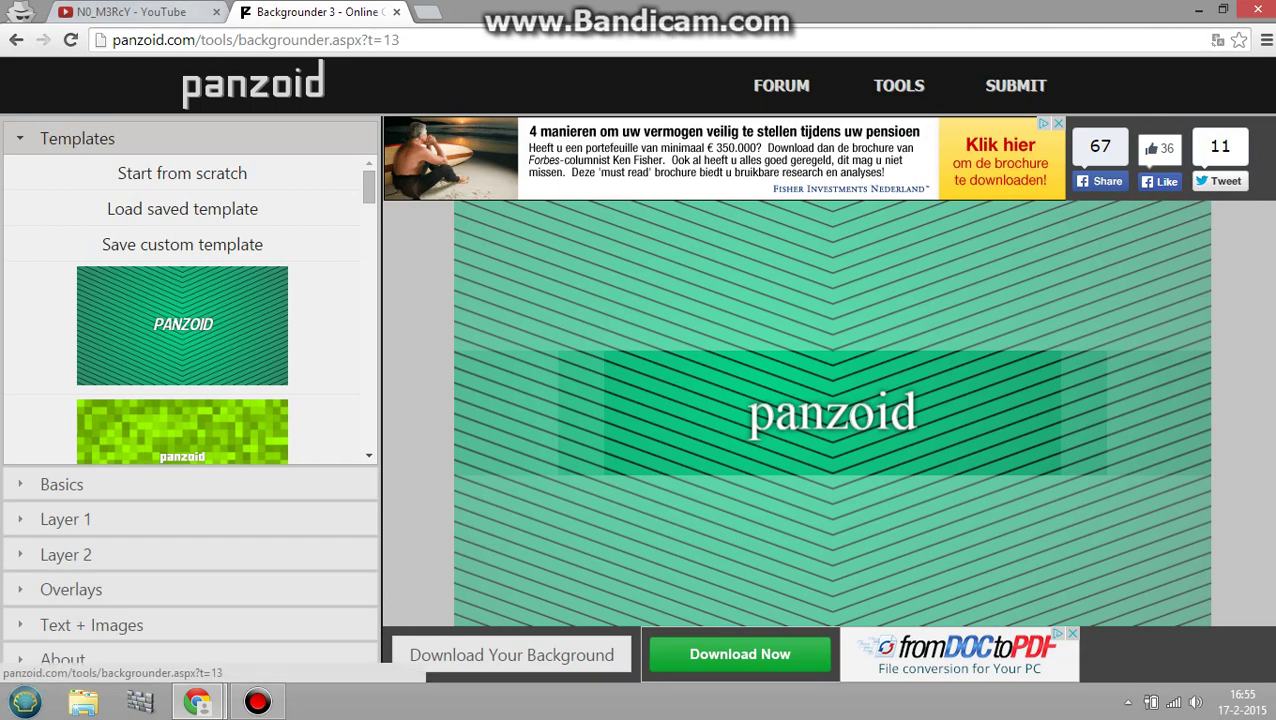
# Look at the YouTube channel's banner as an example and browse the available background templates
pyautogui.click(168, 12)
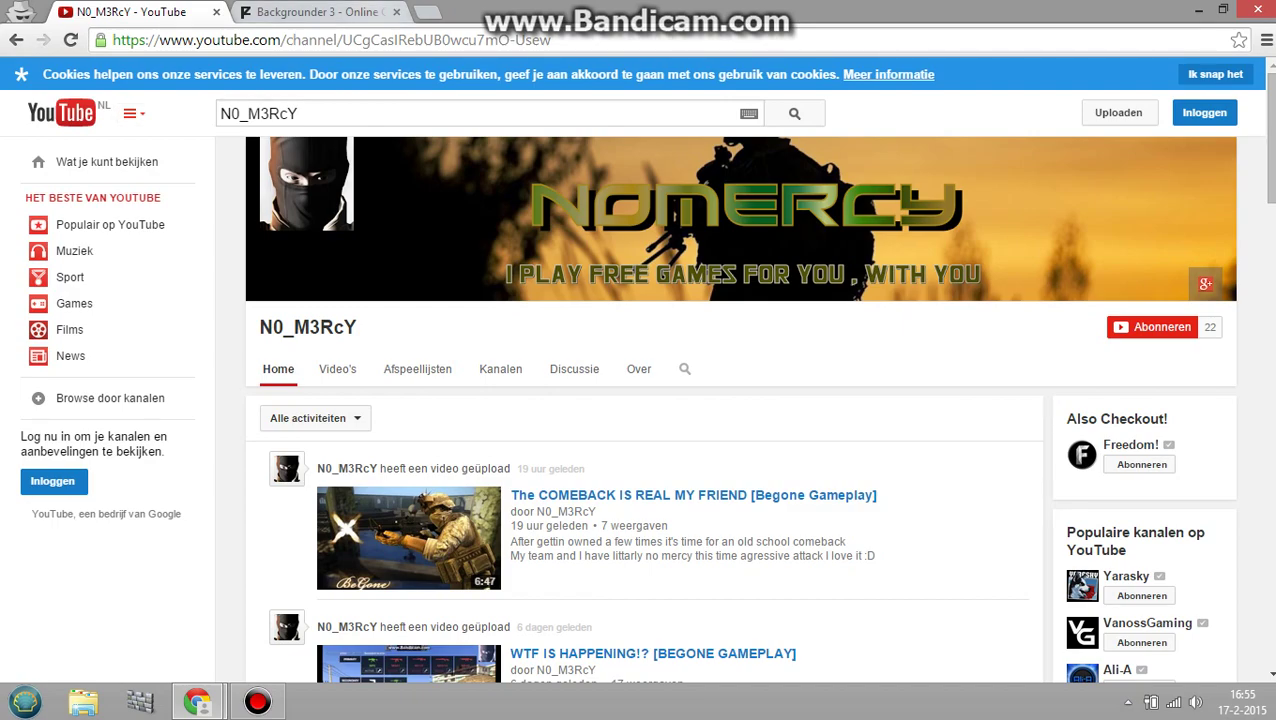
pyautogui.click(365, 11)
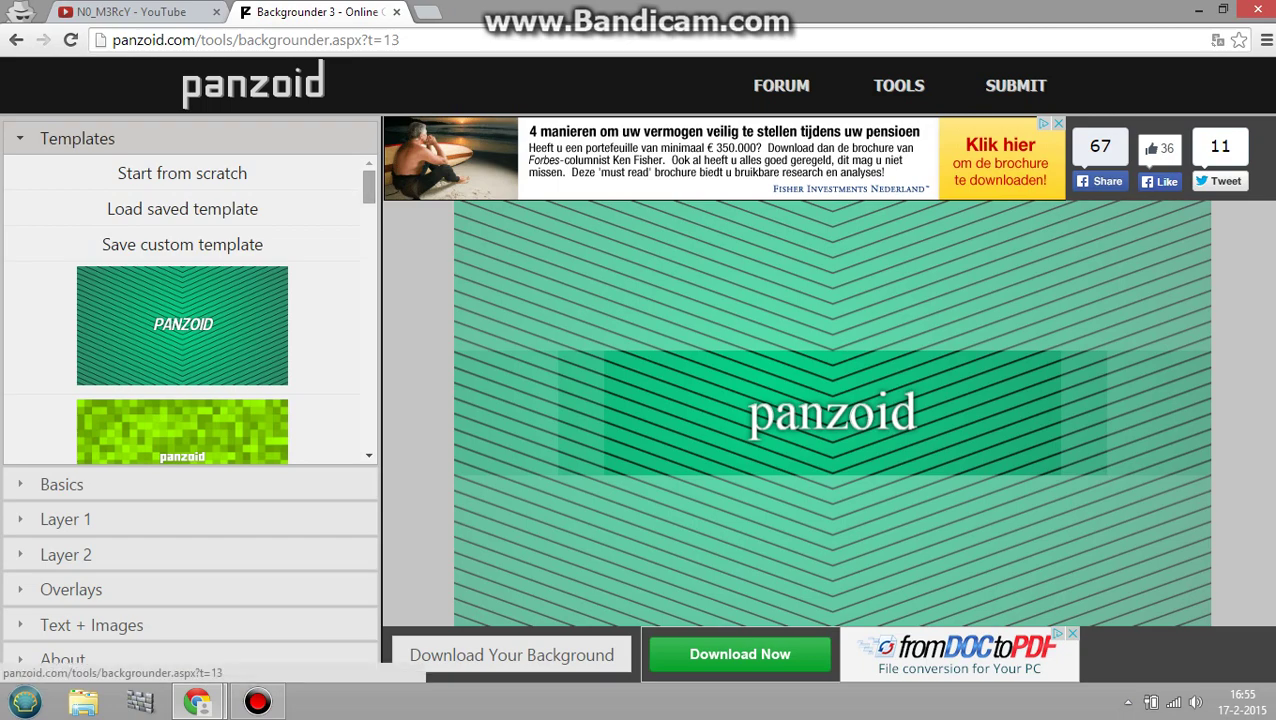
pyautogui.moveTo(369, 186); pyautogui.dragTo(368, 432)
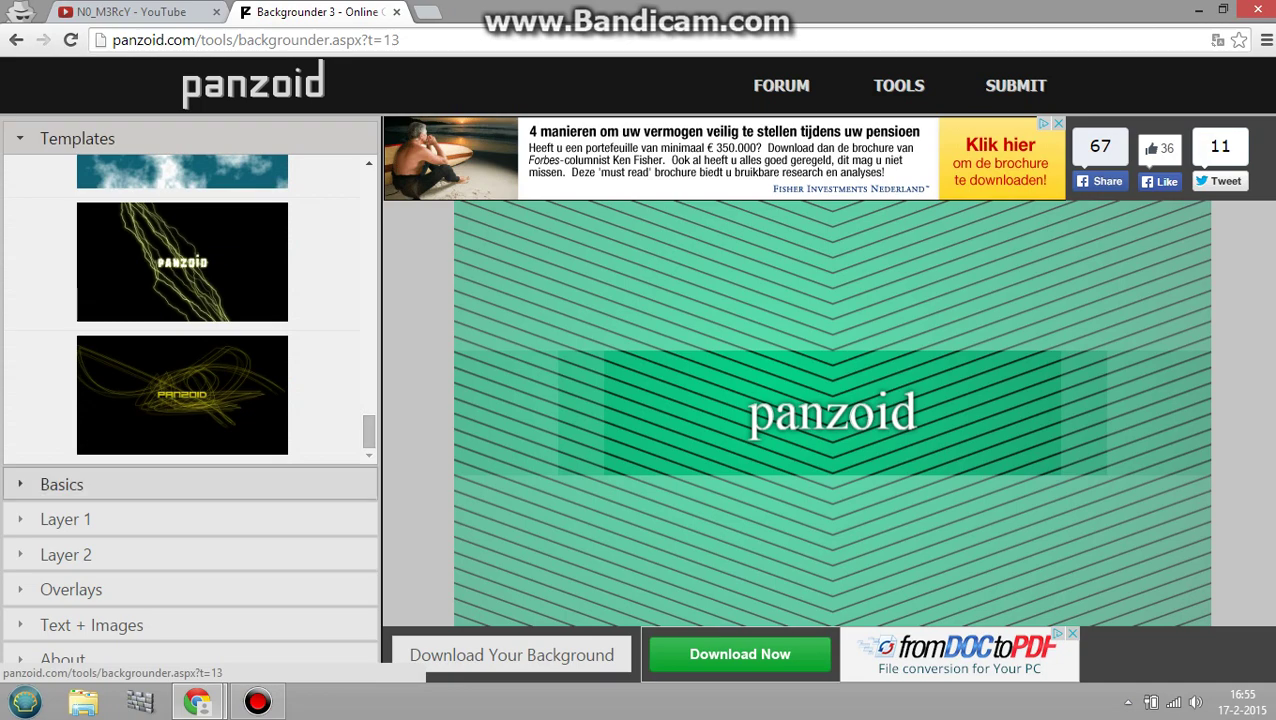
# Review the available background types in the basic settings and choose YouTube One
pyautogui.click(61, 484)
pyautogui.click(264, 207)
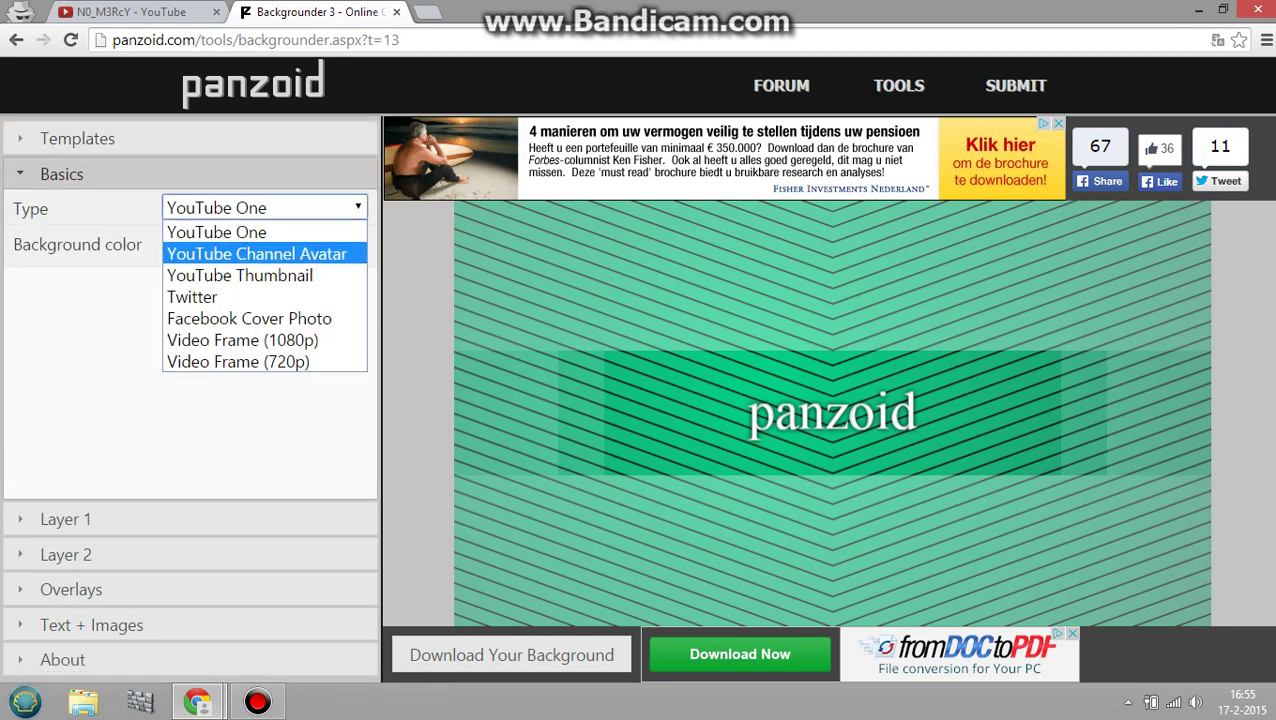
pyautogui.press('Down')
pyautogui.press('Down')
pyautogui.press('Down')
pyautogui.press('Down')
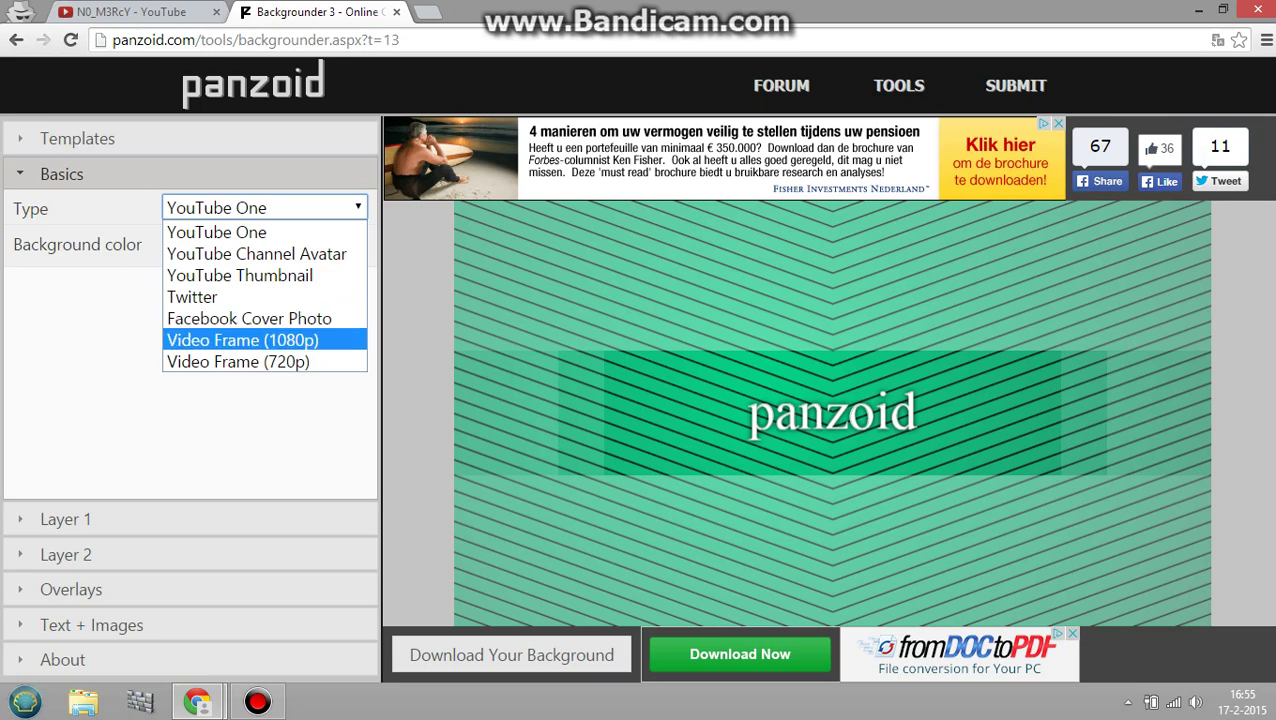
pyautogui.press('Up')
pyautogui.press('Up')
pyautogui.press('Up')
pyautogui.press('Up')
pyautogui.press('Up')
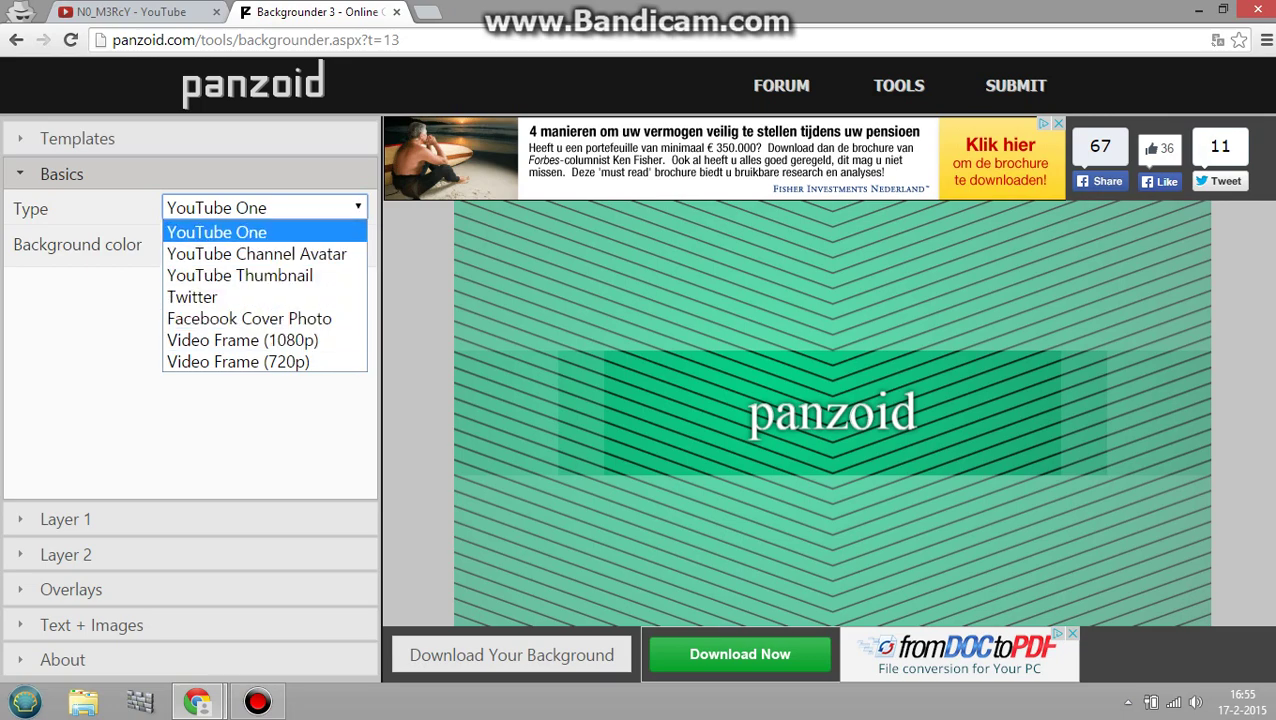
pyautogui.press('Return')
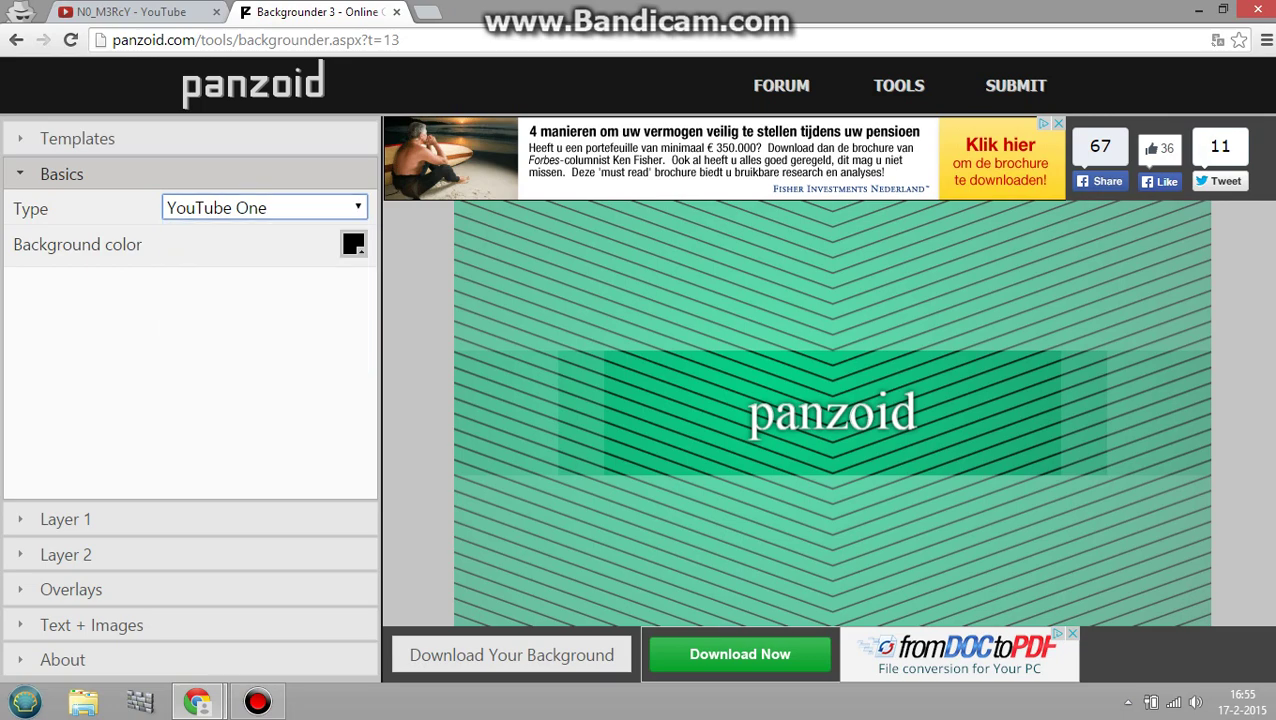
# Load the purple gradient background template
pyautogui.click(190, 138)
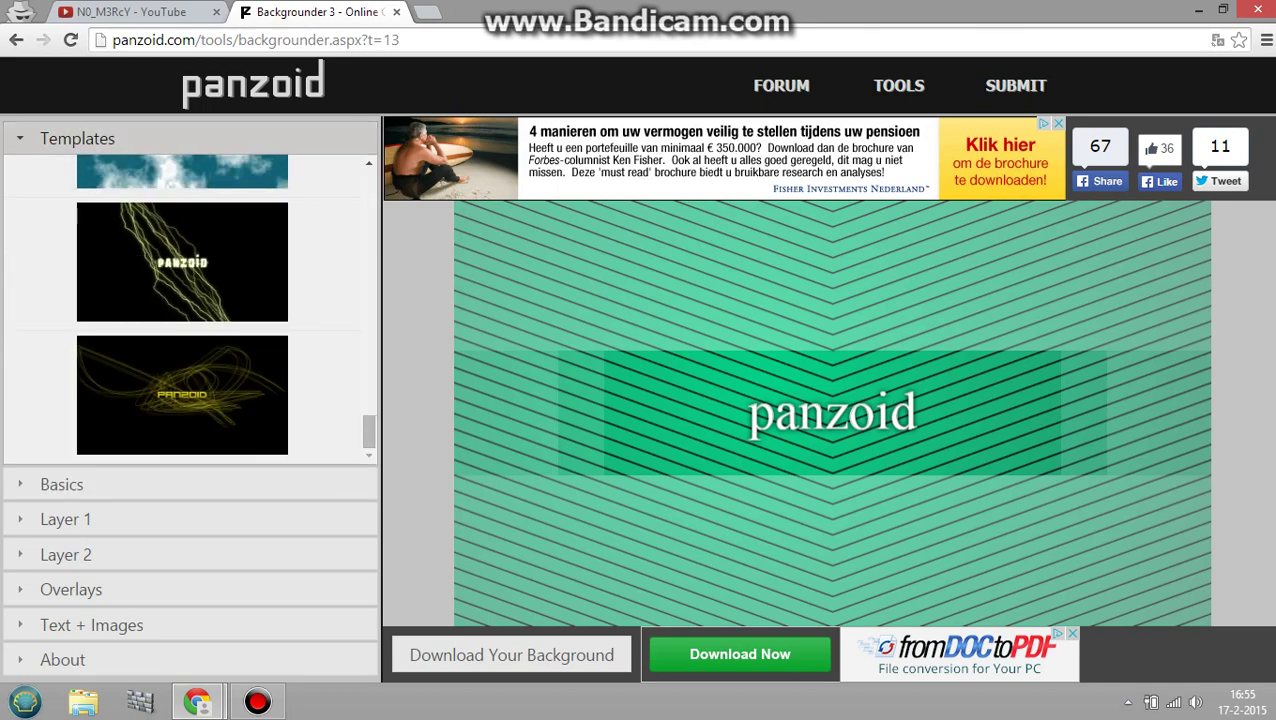
pyautogui.moveTo(369, 431); pyautogui.dragTo(369, 328)
pyautogui.click(182, 301)
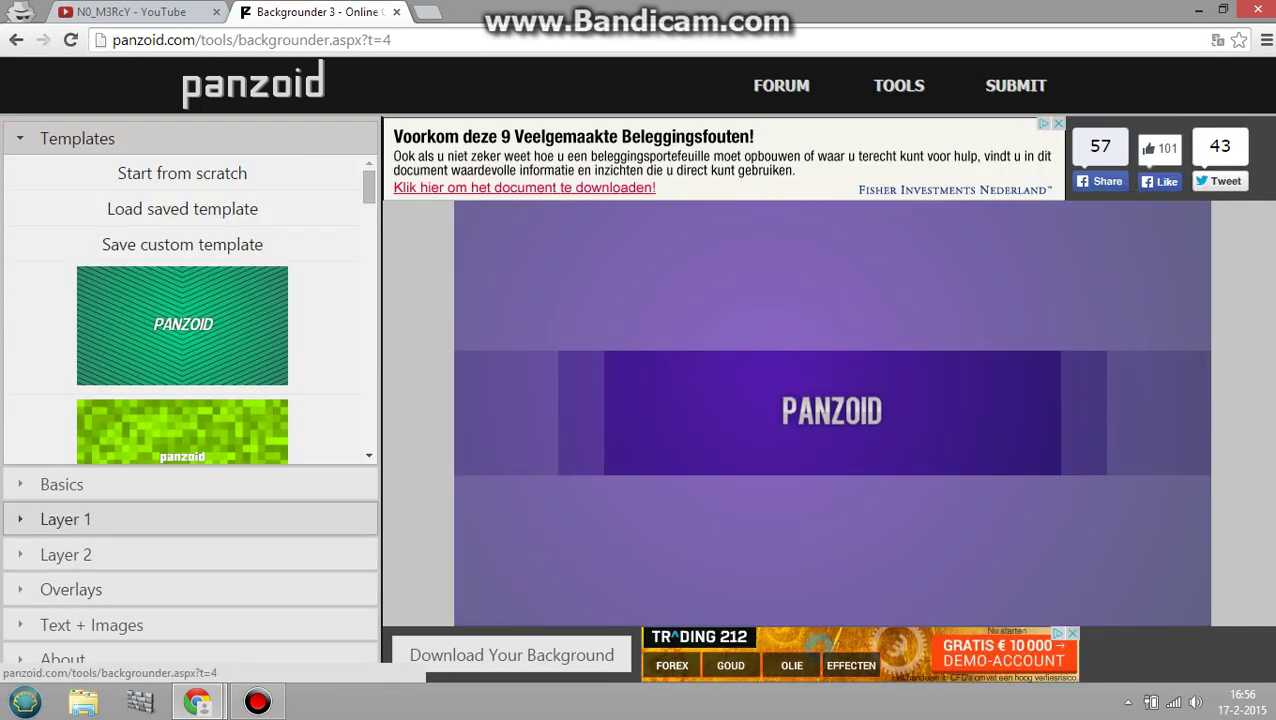
# Add a fully saturated bright pink colour stop, hue 322, near the middle of Layer 1's radial gradient
pyautogui.click(61, 484)
pyautogui.click(65, 518)
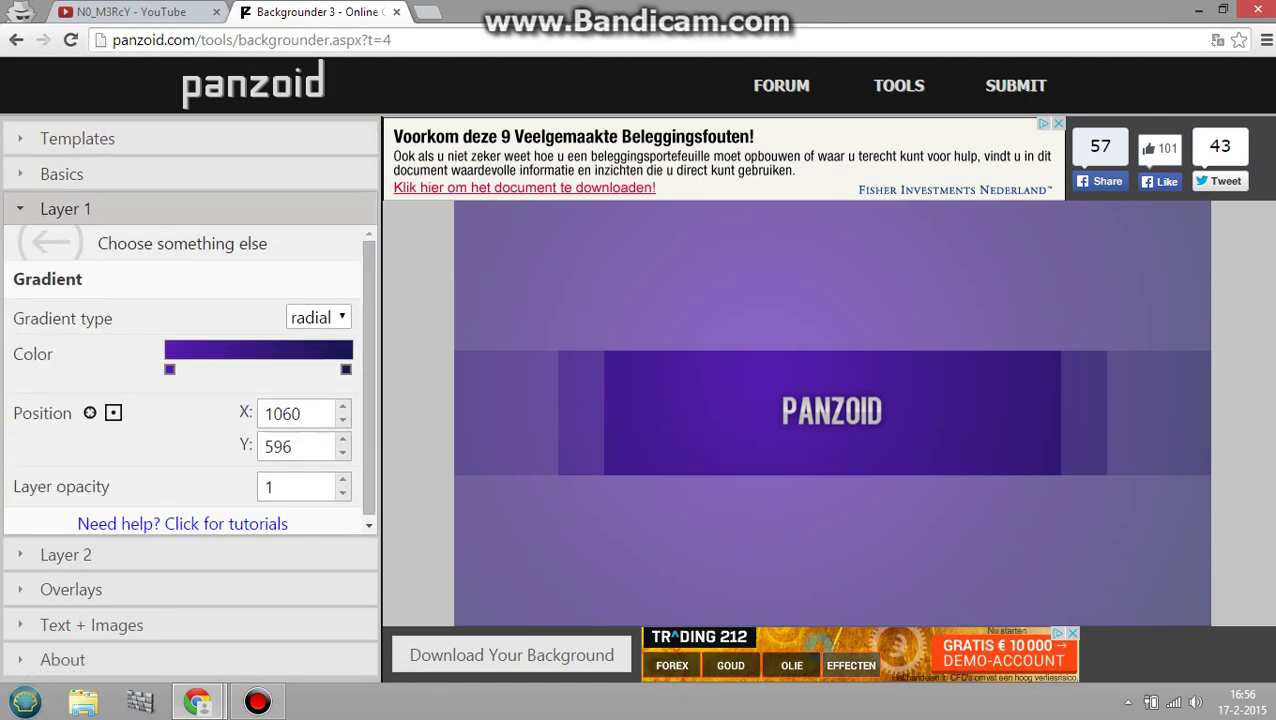
pyautogui.moveTo(368, 400); pyautogui.dragTo(368, 425)
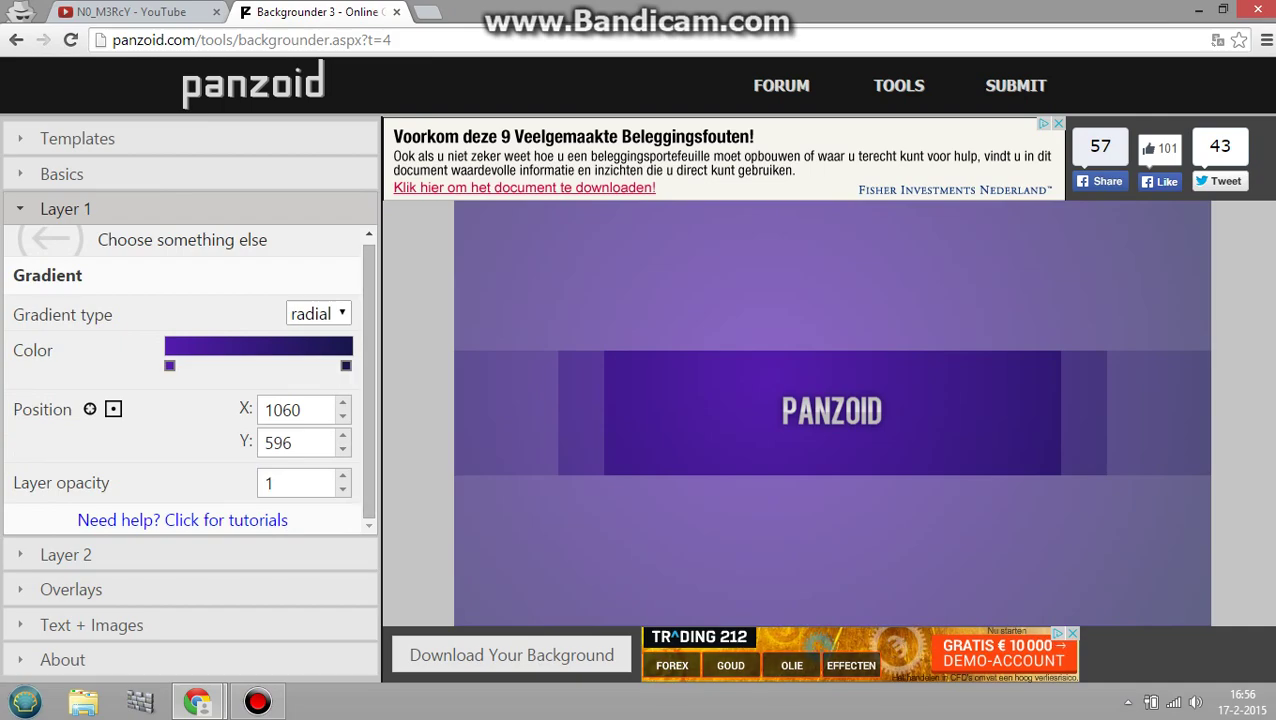
pyautogui.click(247, 365)
pyautogui.click(247, 365)
pyautogui.click(259, 393)
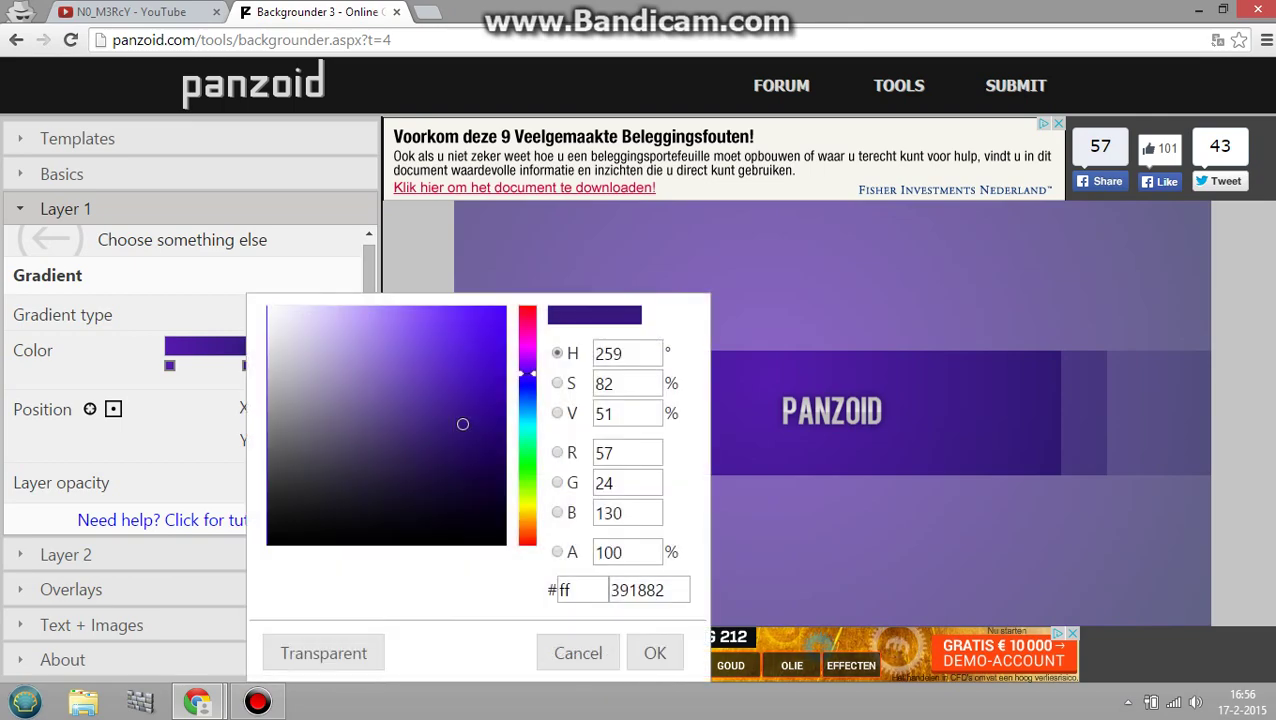
pyautogui.click(527, 331)
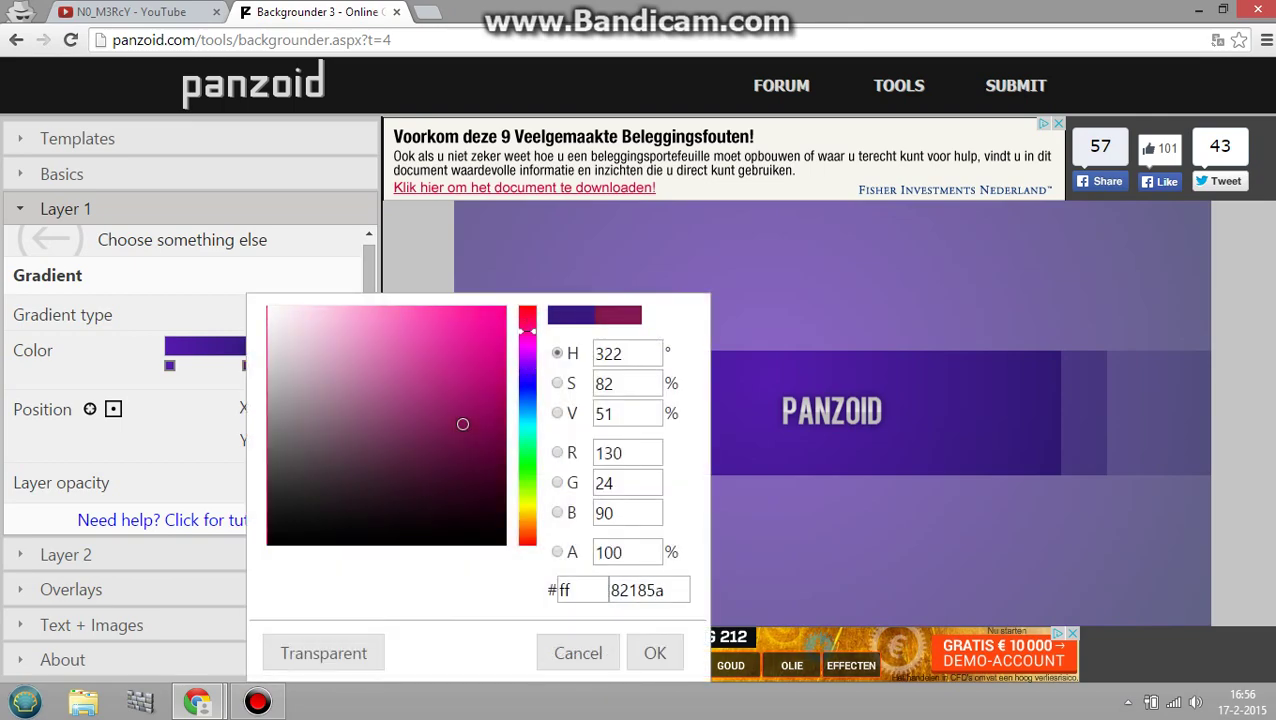
pyautogui.moveTo(462, 424); pyautogui.dragTo(505, 309)
pyautogui.click(655, 652)
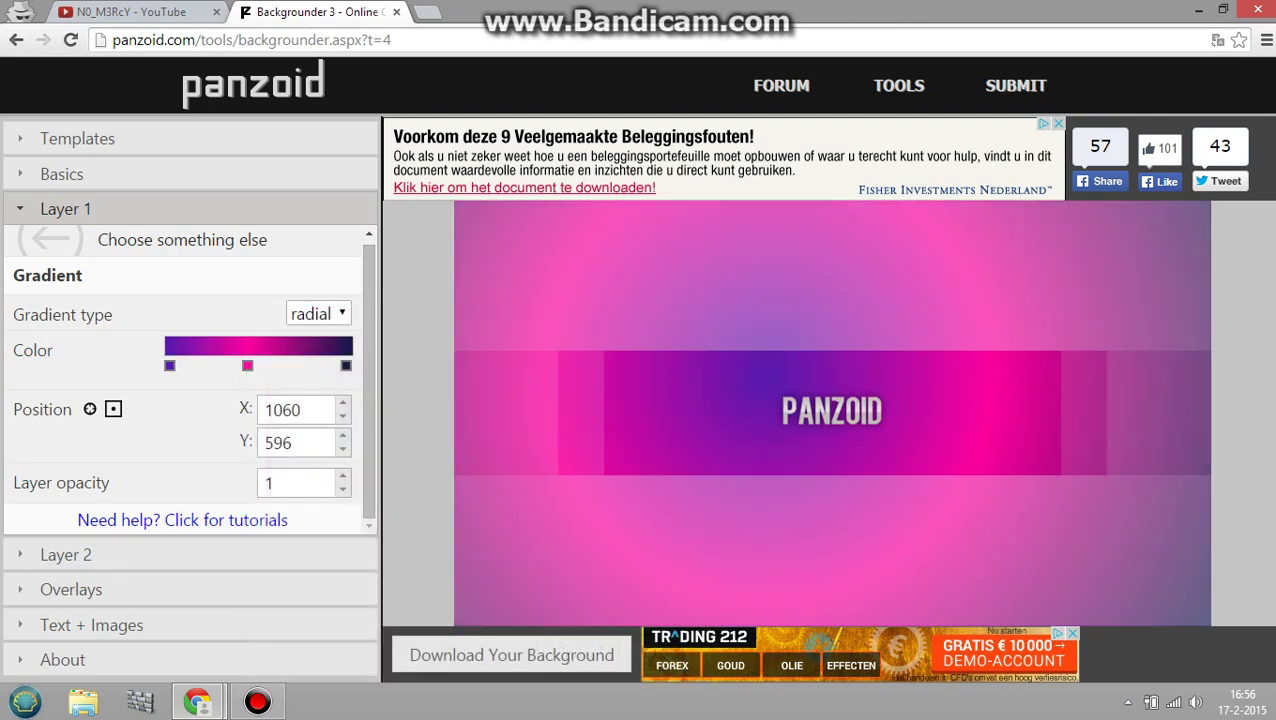
# Add a bright violet colour stop to Layer 1's gradient between the pink stop and the dark end stop
pyautogui.click(286, 365)
pyautogui.click(286, 365)
pyautogui.click(296, 393)
pyautogui.moveTo(520, 390); pyautogui.dragTo(536, 410)
pyautogui.moveTo(566, 340)
pyautogui.mouseDown()
pyautogui.moveTo(566, 367)
pyautogui.moveTo(533, 341)
pyautogui.moveTo(543, 323)
pyautogui.mouseUp()
pyautogui.click(693, 653)
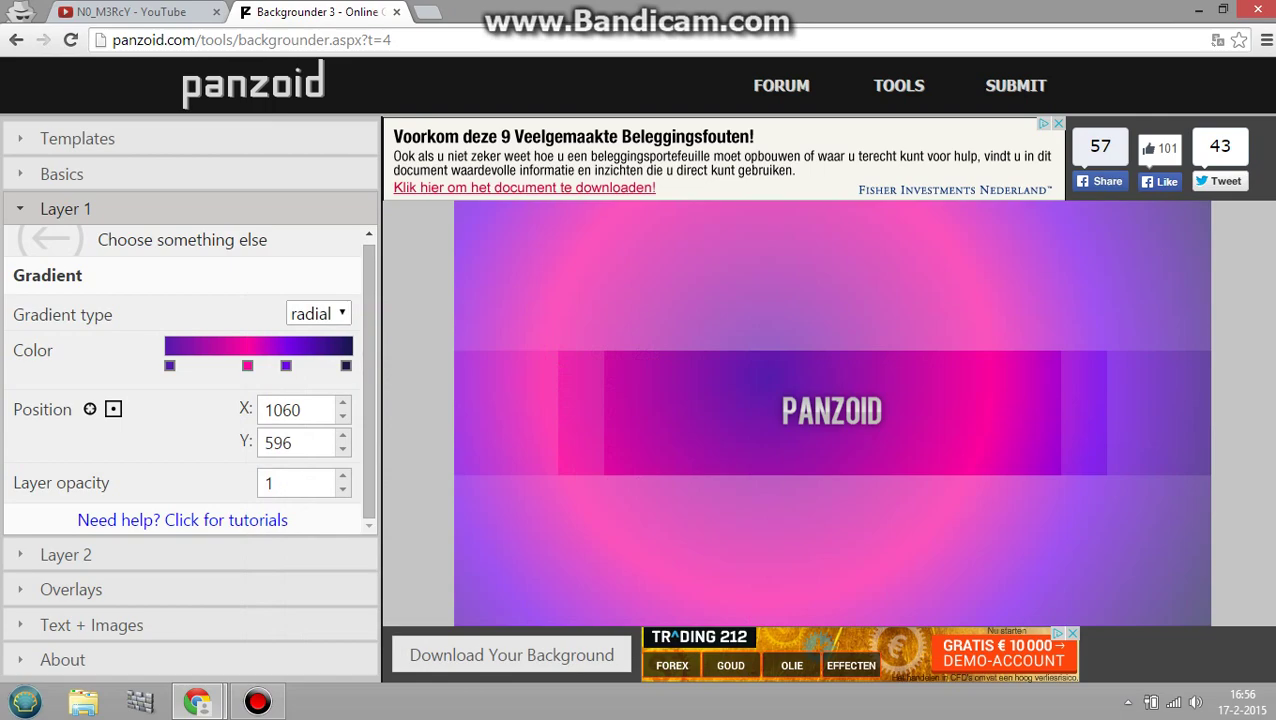
# Examine the YouTube channel's banner again and the options offered for Layer 2 and Overlays
pyautogui.click(130, 12)
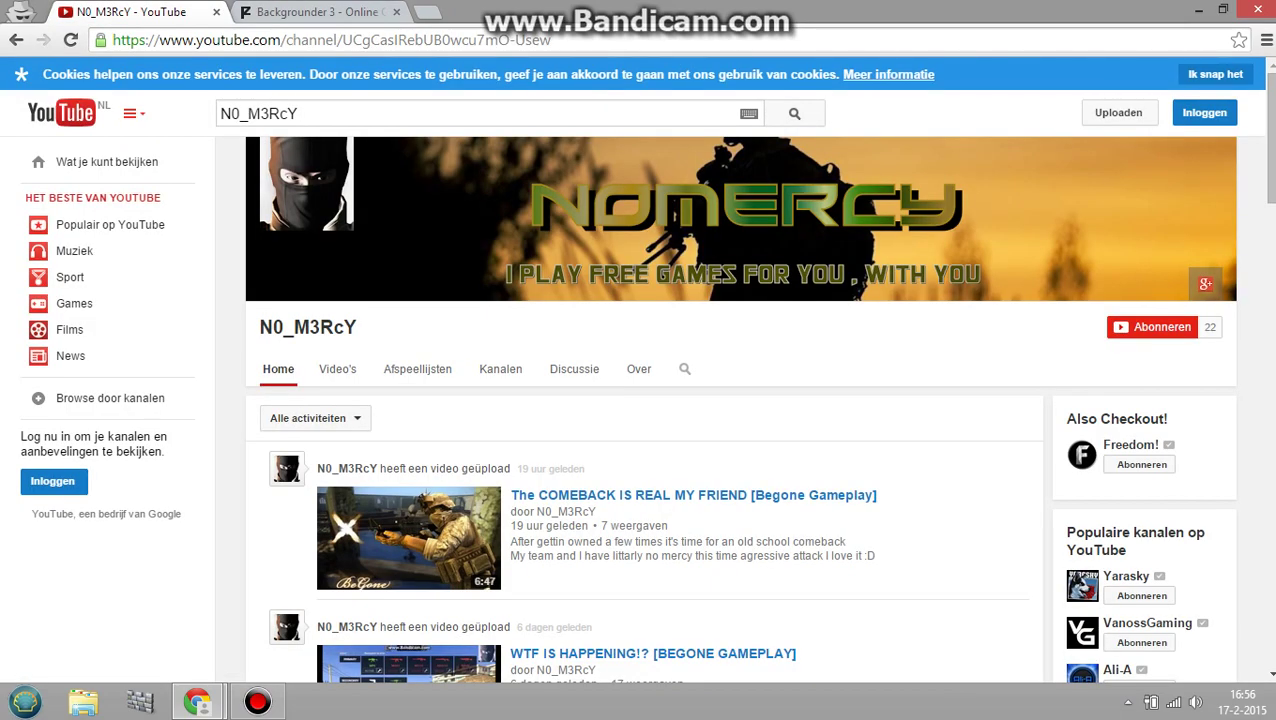
pyautogui.click(315, 12)
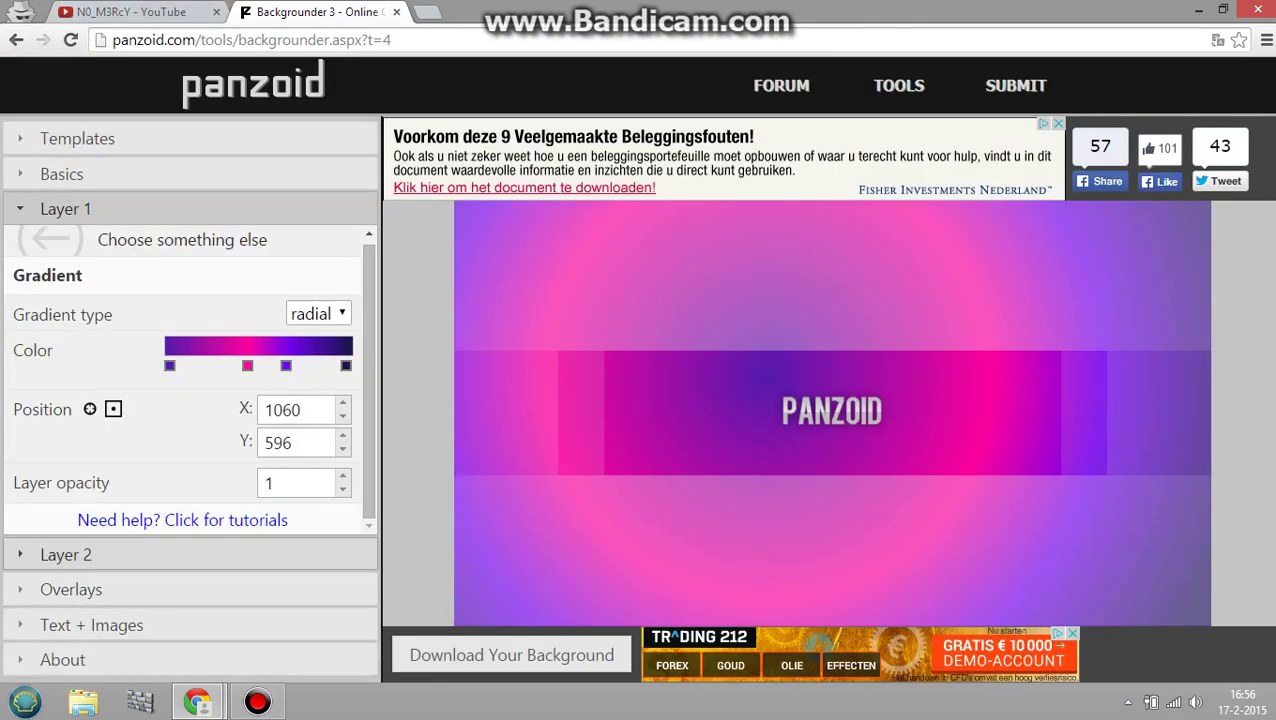
pyautogui.click(65, 554)
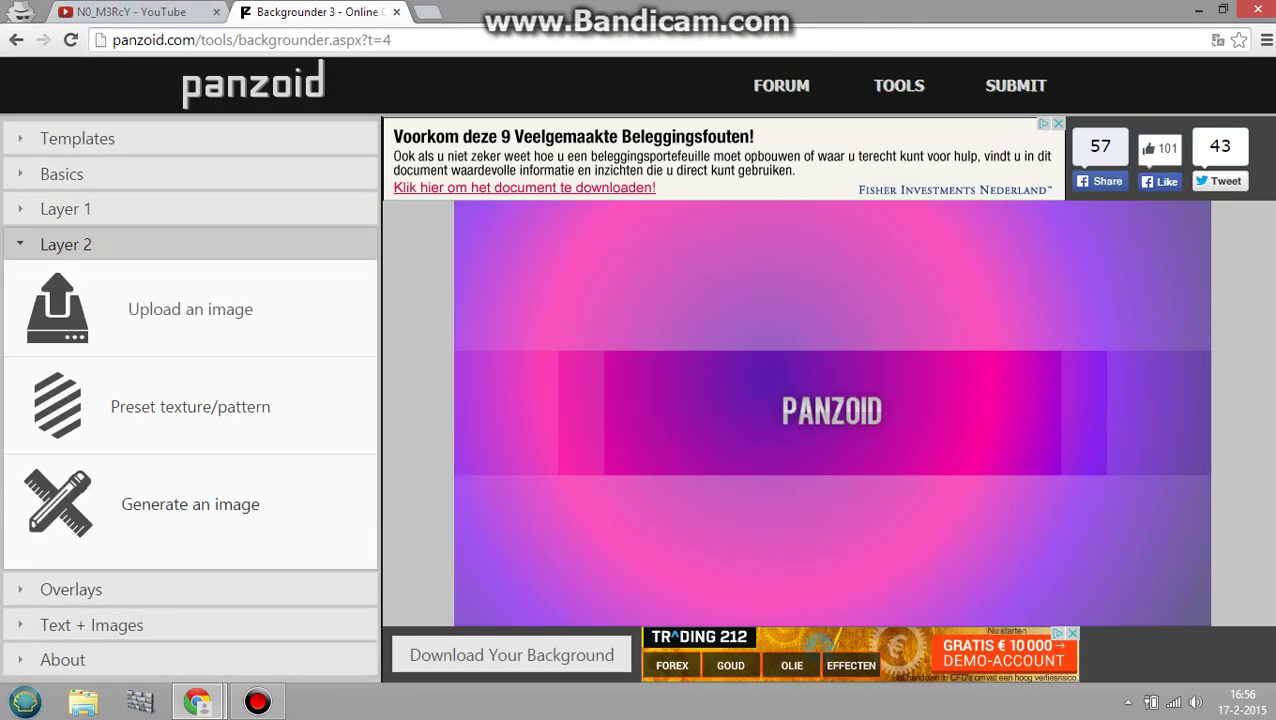
pyautogui.click(71, 589)
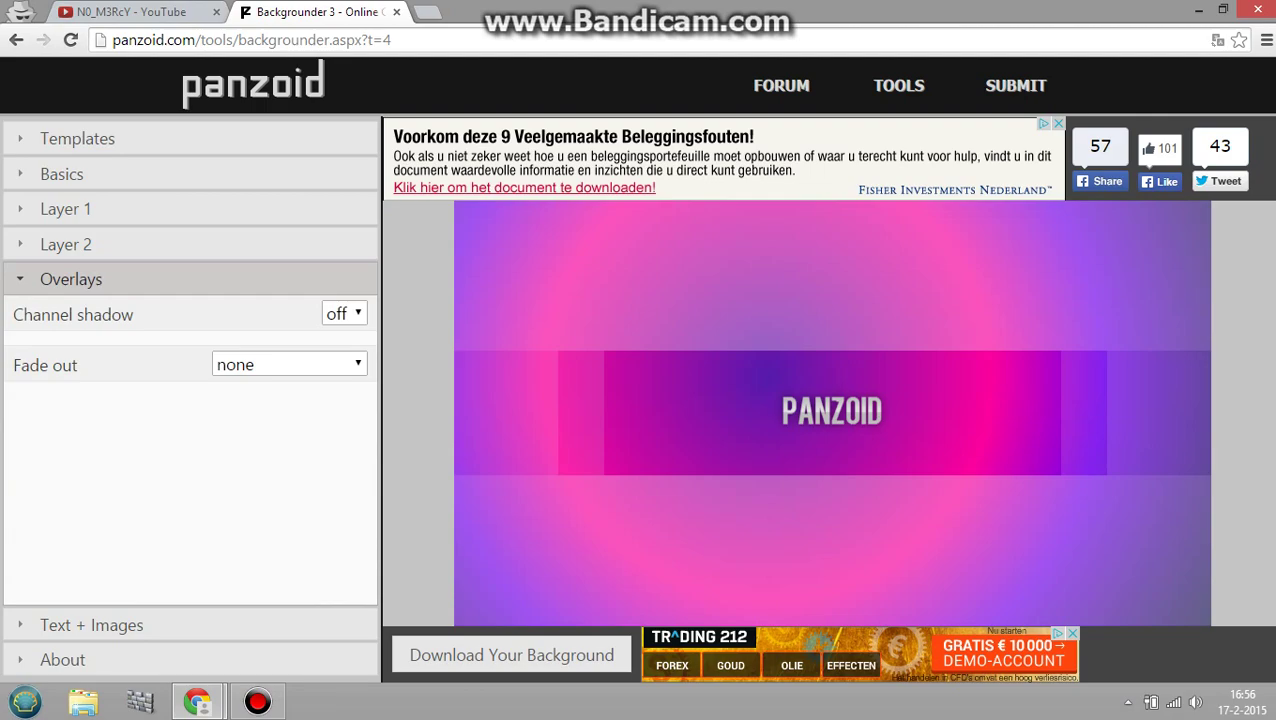
pyautogui.click(65, 244)
pyautogui.click(65, 208)
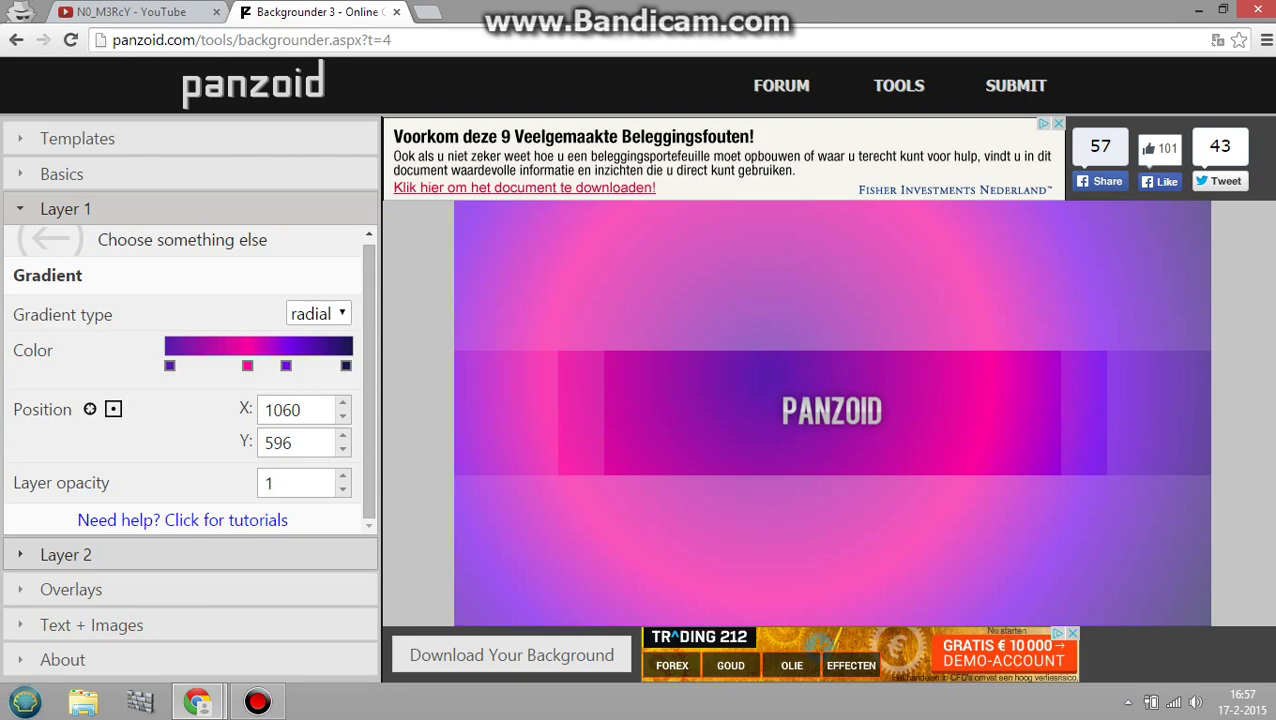
pyautogui.click(65, 554)
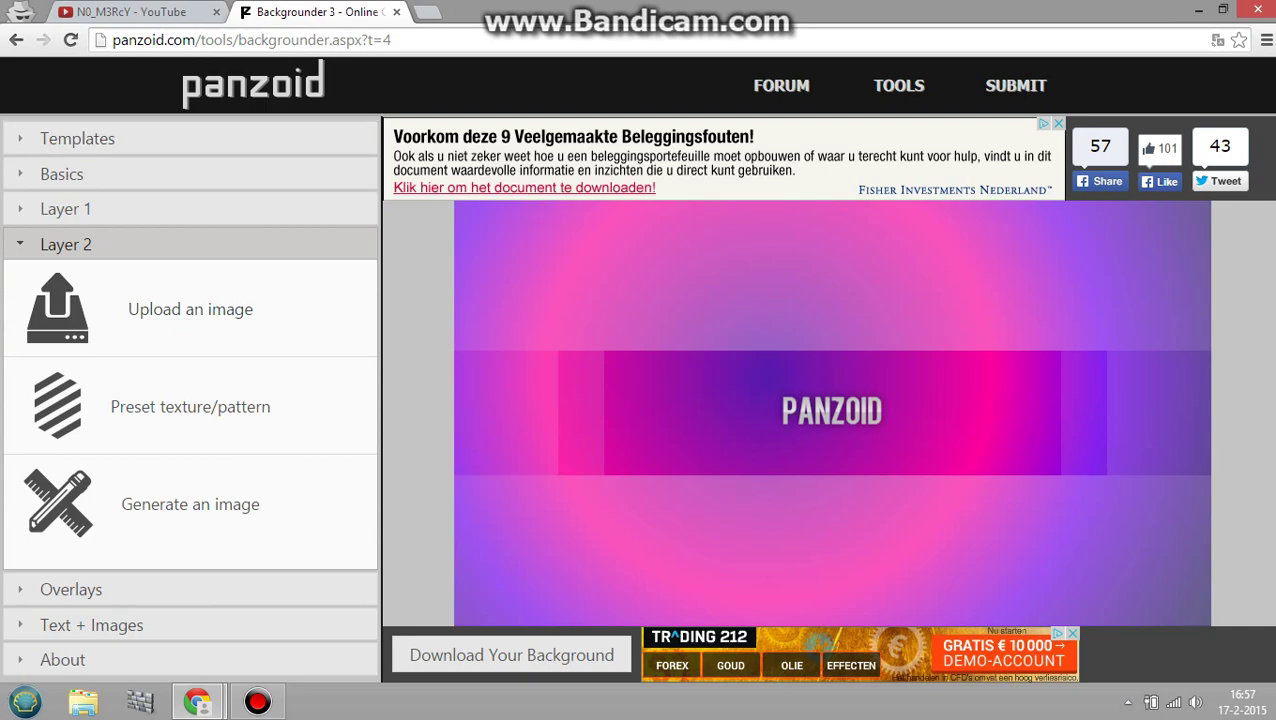
pyautogui.hotkey('ctrl', 'Tab')
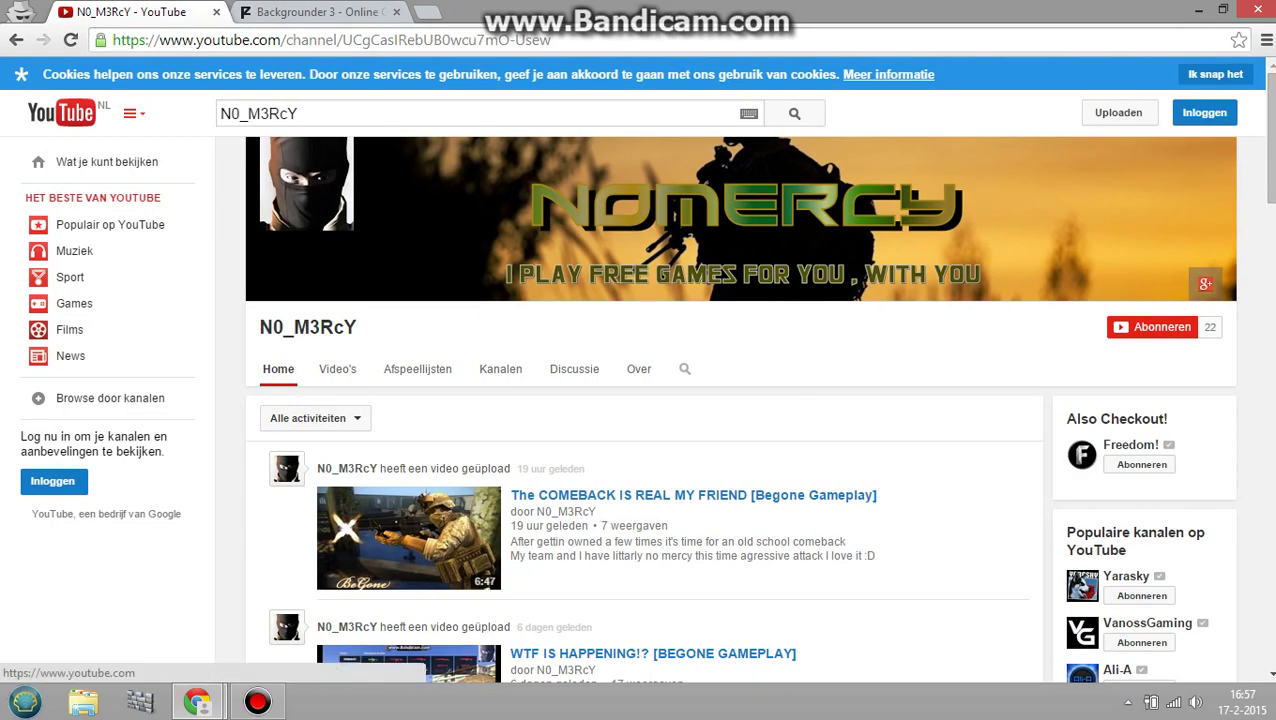
pyautogui.click(318, 12)
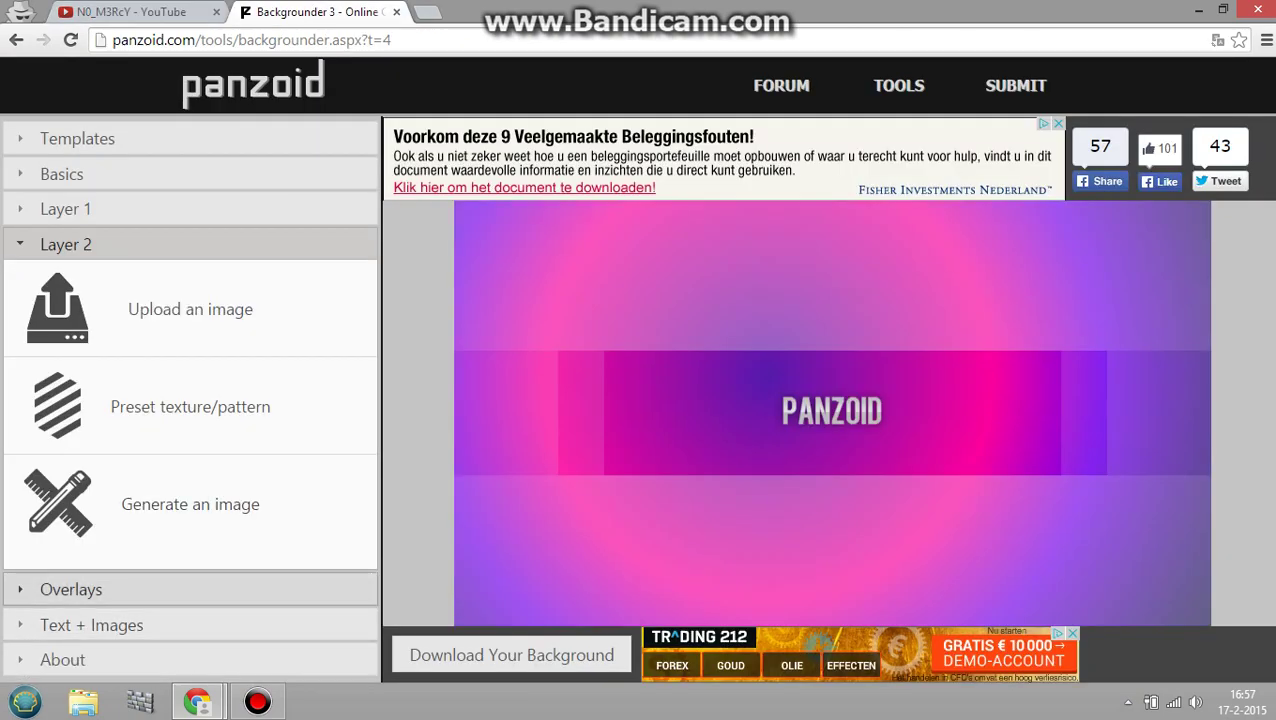
pyautogui.click(71, 589)
# Replace the placeholder text of Sprite 1 with "No Mercy"
pyautogui.click(91, 624)
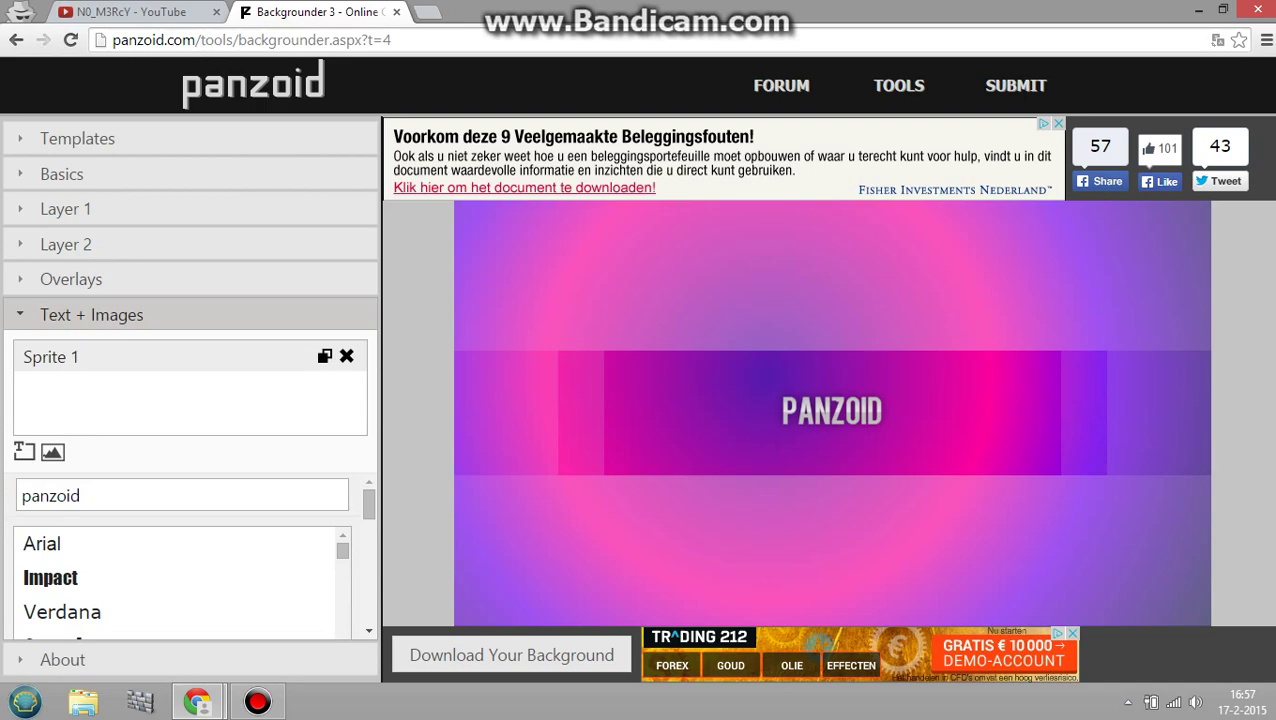
pyautogui.moveTo(82, 495); pyautogui.dragTo(20, 495)
pyautogui.press('BackSpace')
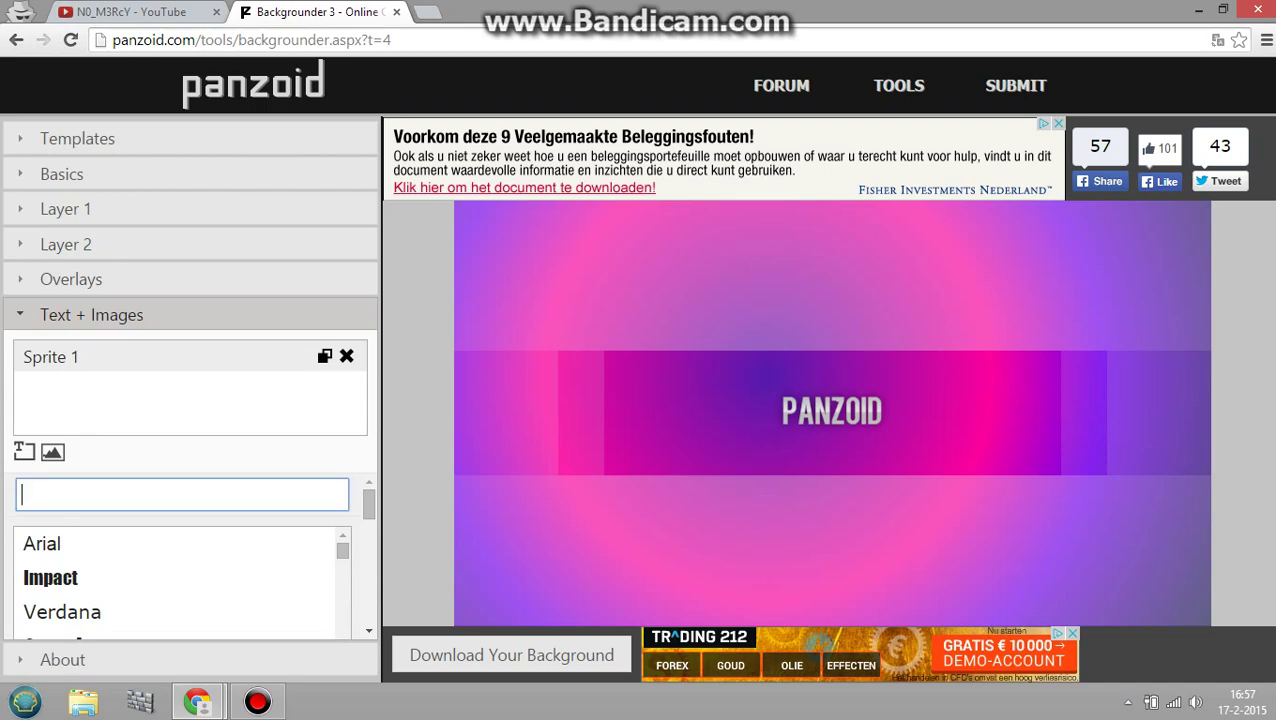
pyautogui.write('No Mercy P')
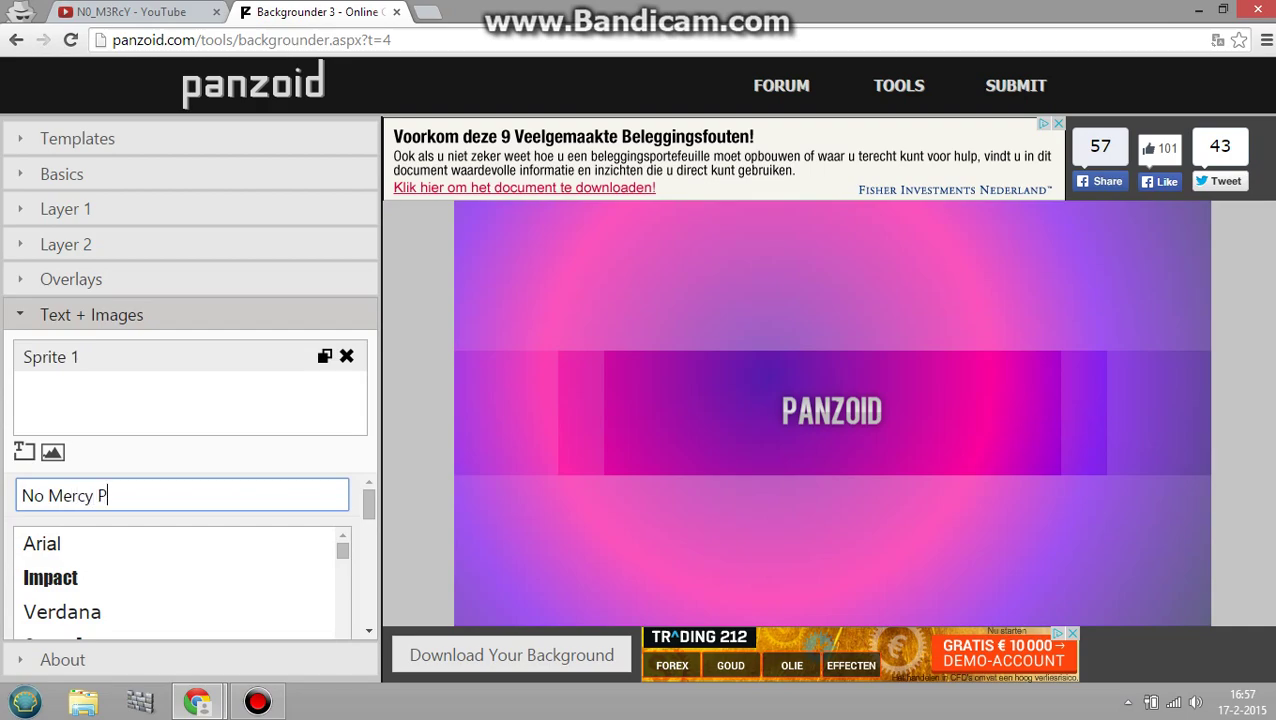
pyautogui.write('lay Video G')
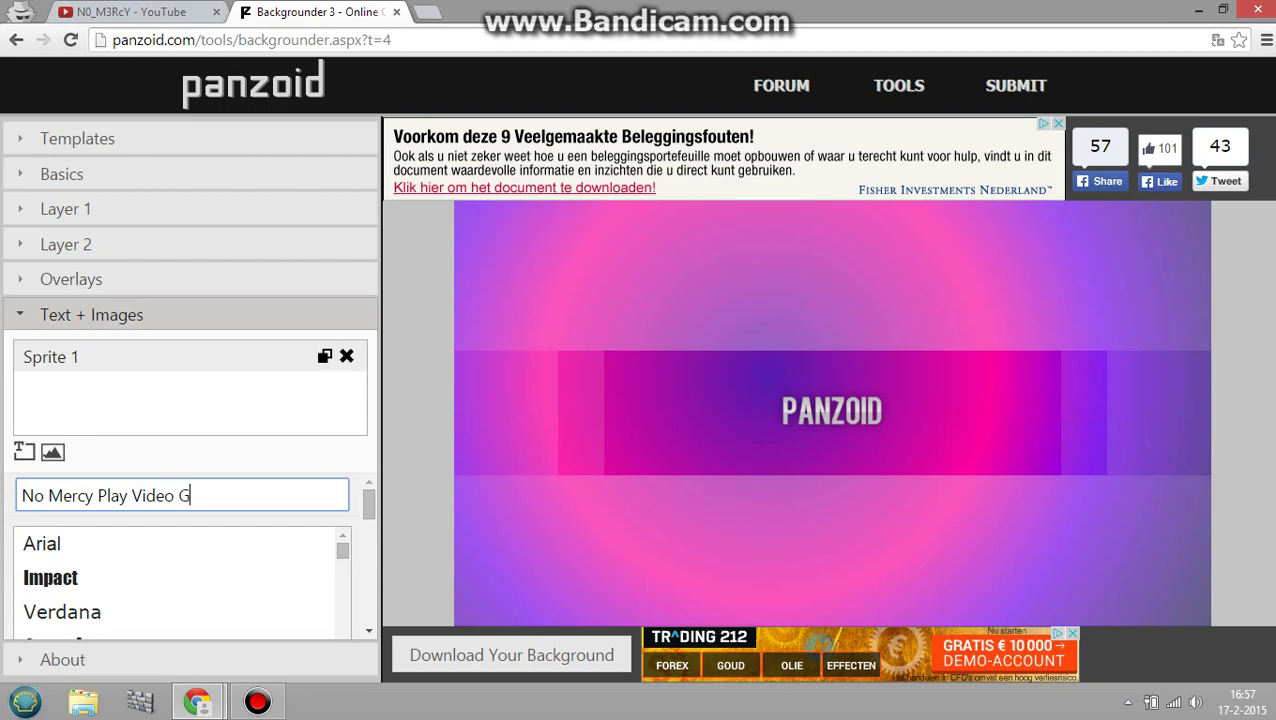
pyautogui.write('amews')
pyautogui.press('BackSpace')
pyautogui.press('BackSpace')
pyautogui.write('s')
pyautogui.press('BackSpace')
pyautogui.press('BackSpace')
pyautogui.press('BackSpace')
pyautogui.press('BackSpace')
pyautogui.press('BackSpace')
pyautogui.press('BackSpace')
pyautogui.press('BackSpace')
pyautogui.press('BackSpace')
pyautogui.press('BackSpace')
pyautogui.press('BackSpace')
pyautogui.press('BackSpace')
pyautogui.press('BackSpace')
pyautogui.press('BackSpace')
pyautogui.press('BackSpace')
pyautogui.press('BackSpace')
pyautogui.press('BackSpace')
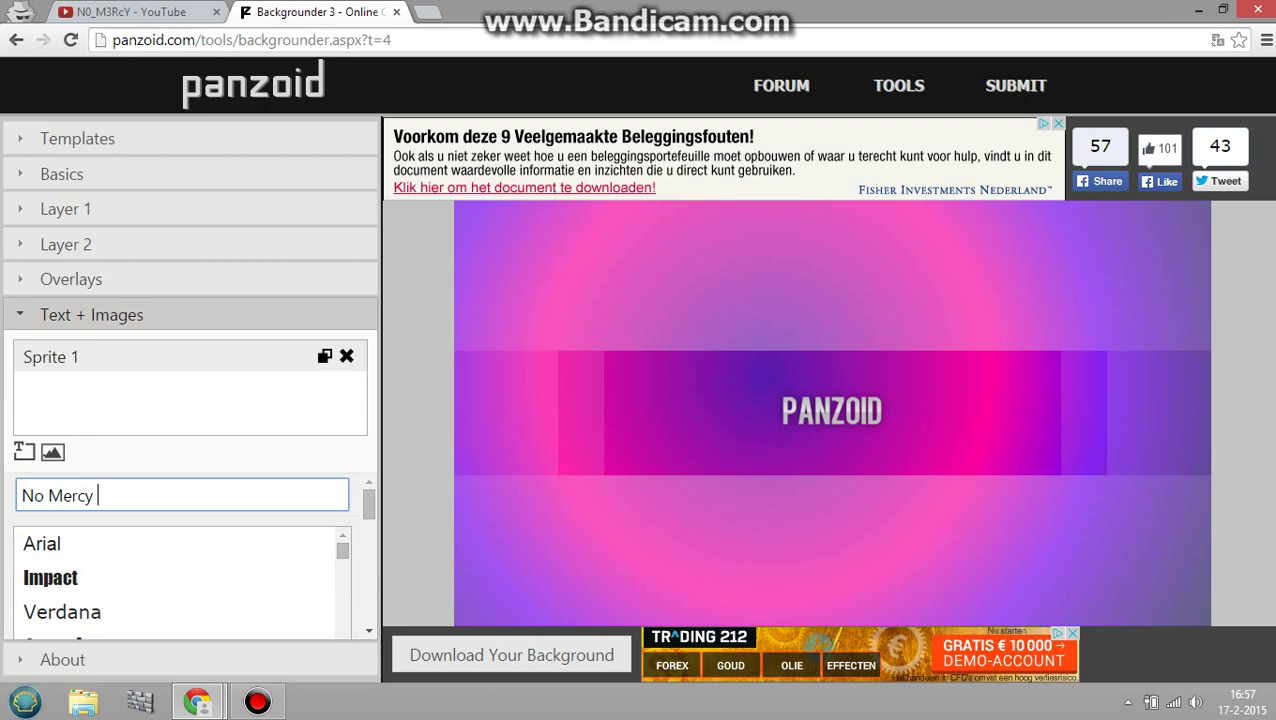
# Try the Arial, Impact and Verdana fonts on the Sprite 1 text
pyautogui.scroll(-1, 194, 548)
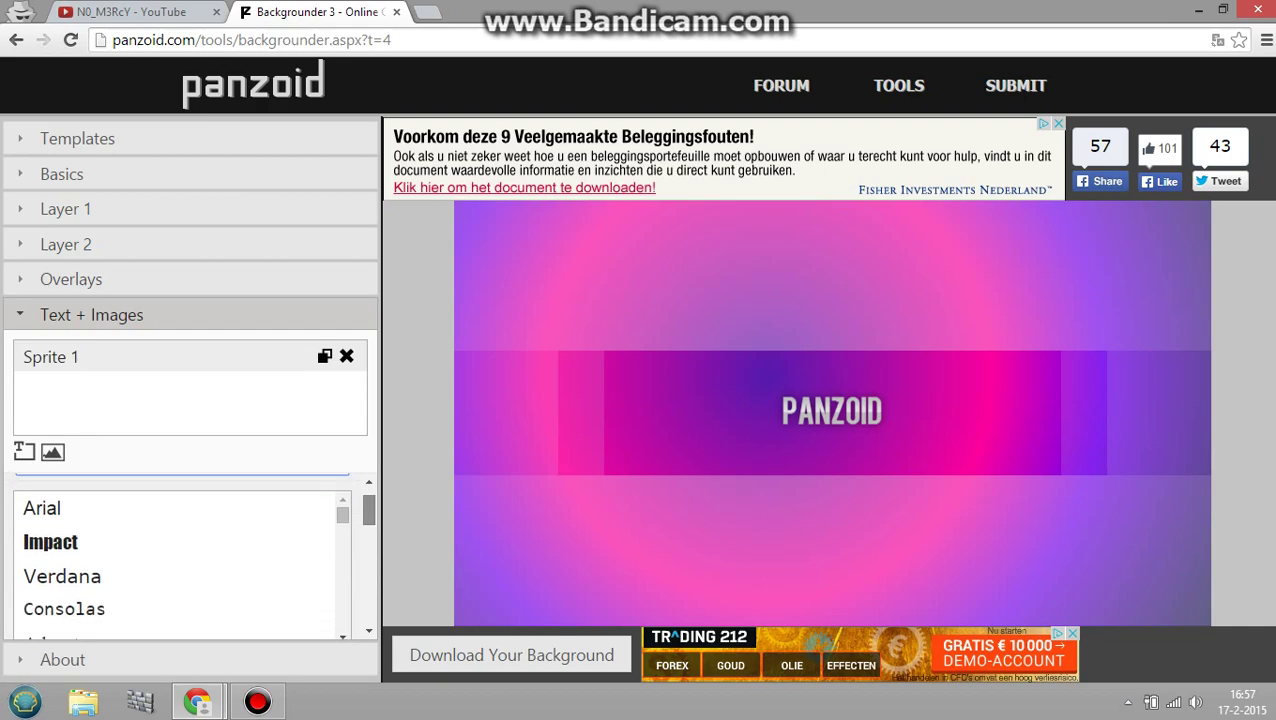
pyautogui.scroll(-2, 194, 555)
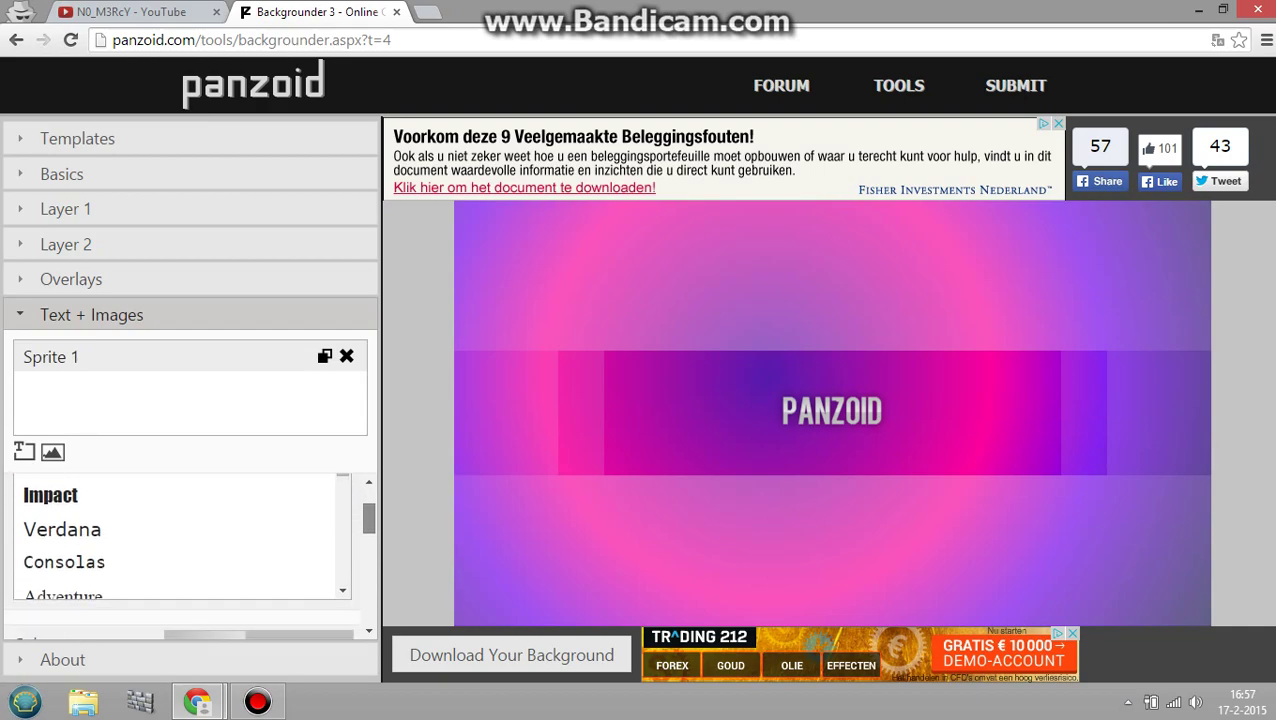
pyautogui.scroll(2, 180, 560)
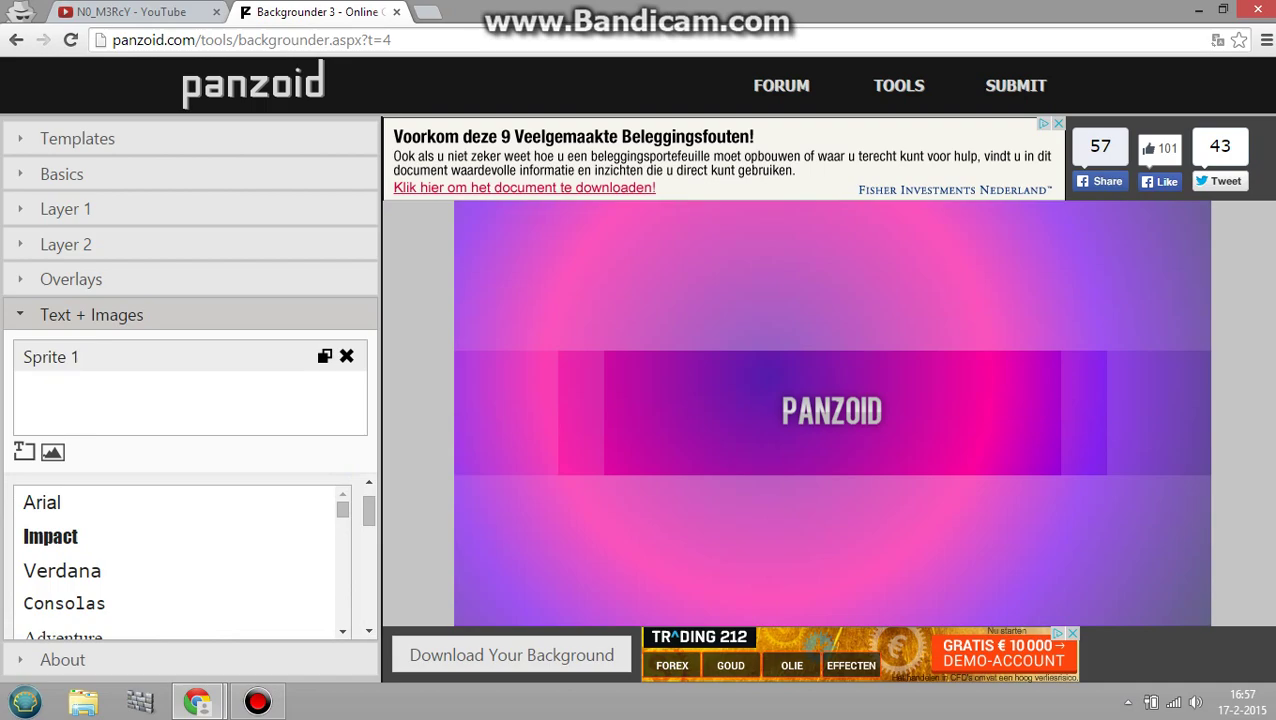
pyautogui.click(175, 502)
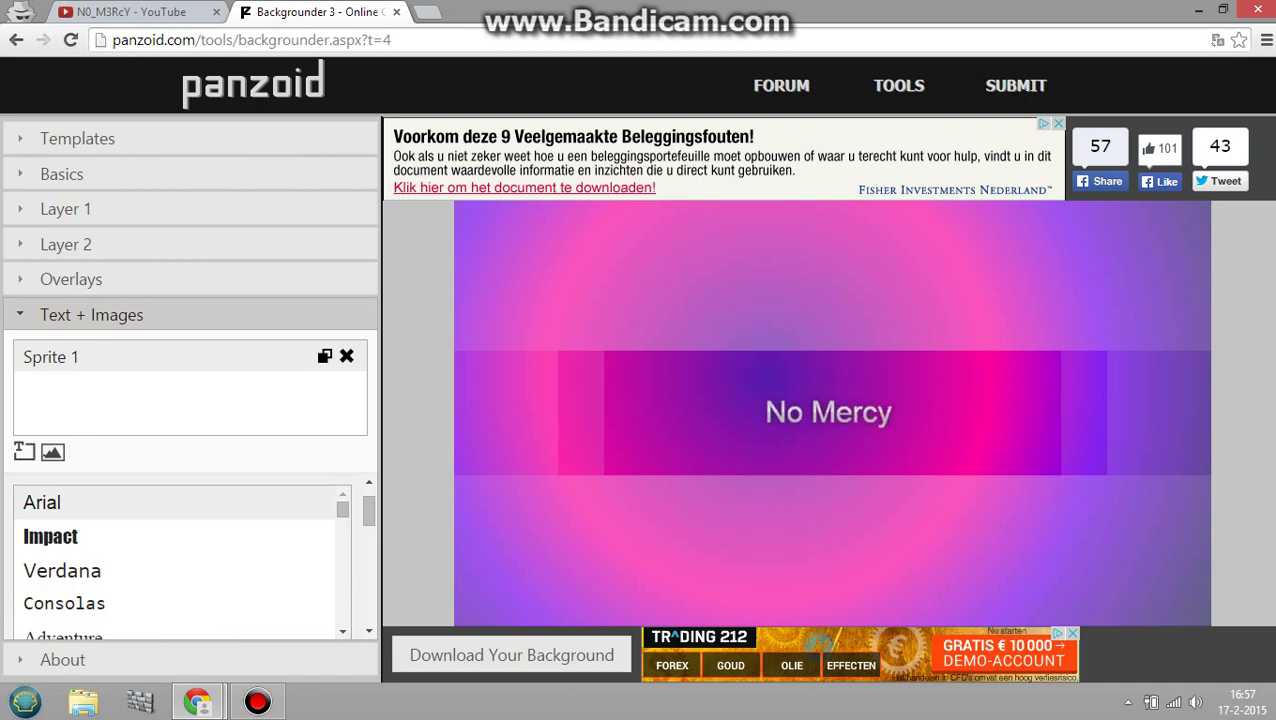
pyautogui.click(175, 536)
pyautogui.click(175, 570)
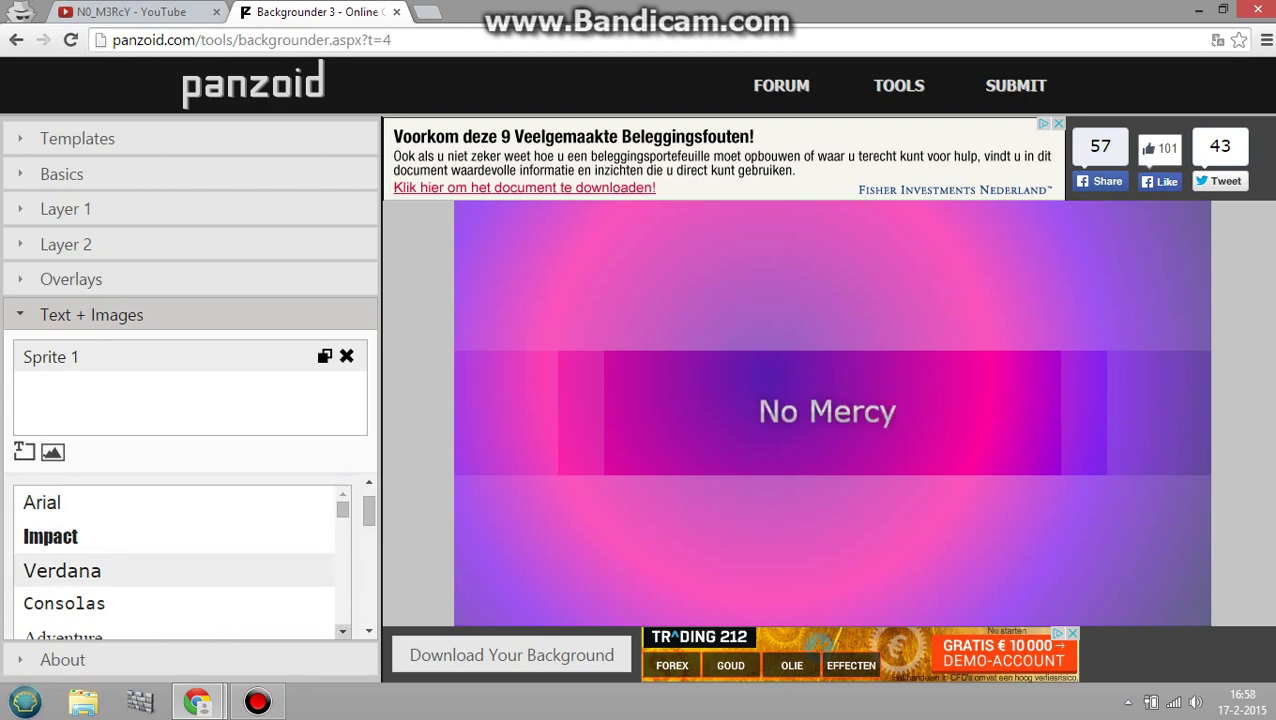
# Try the AlmonteSnow font on the Sprite 1 text and switch it to Another Barcode Font
pyautogui.click(342, 631)
pyautogui.click(342, 631)
pyautogui.click(342, 631)
pyautogui.click(175, 558)
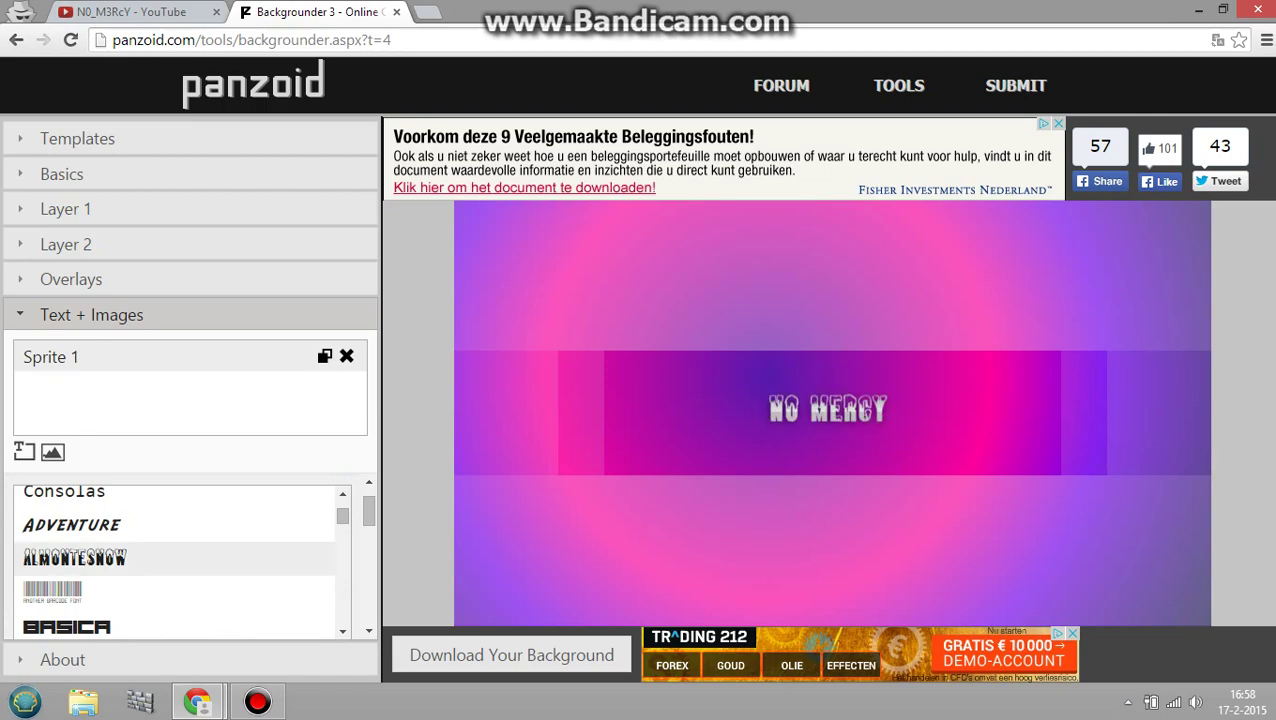
pyautogui.click(175, 592)
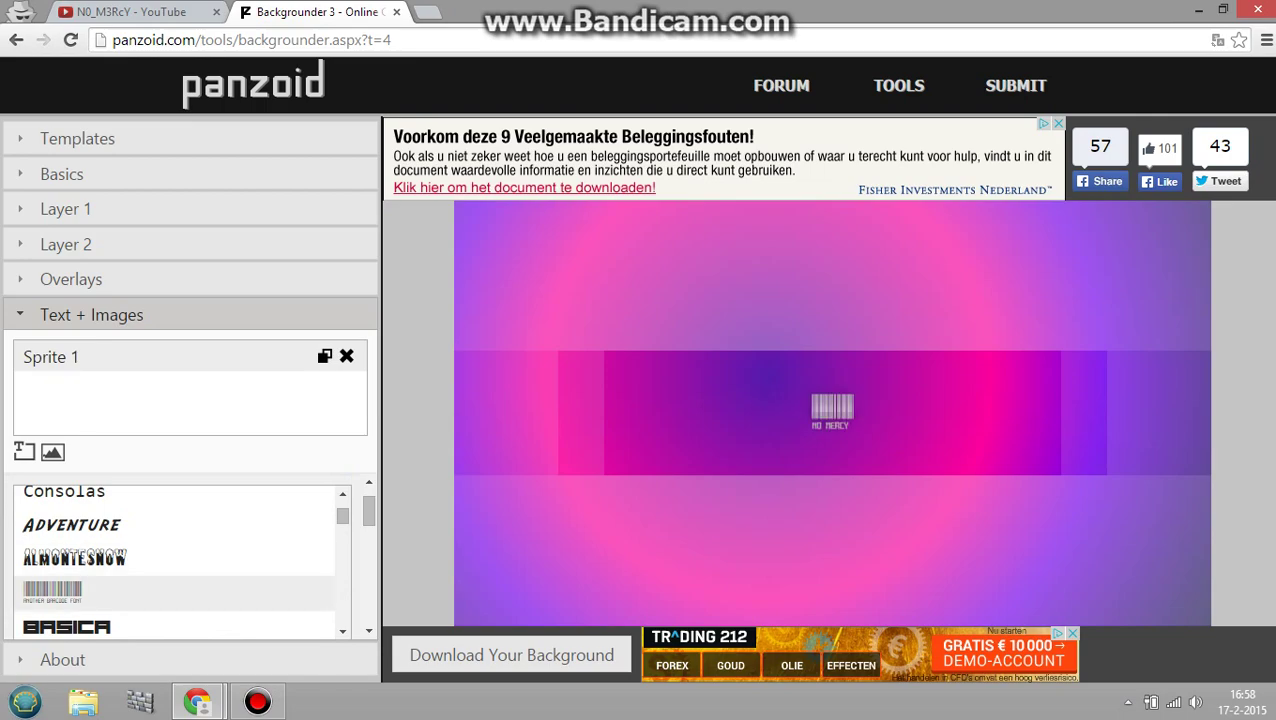
# Set the font of the "No Mercy" text to Minercraftory
pyautogui.scroll(-3, 180, 560)
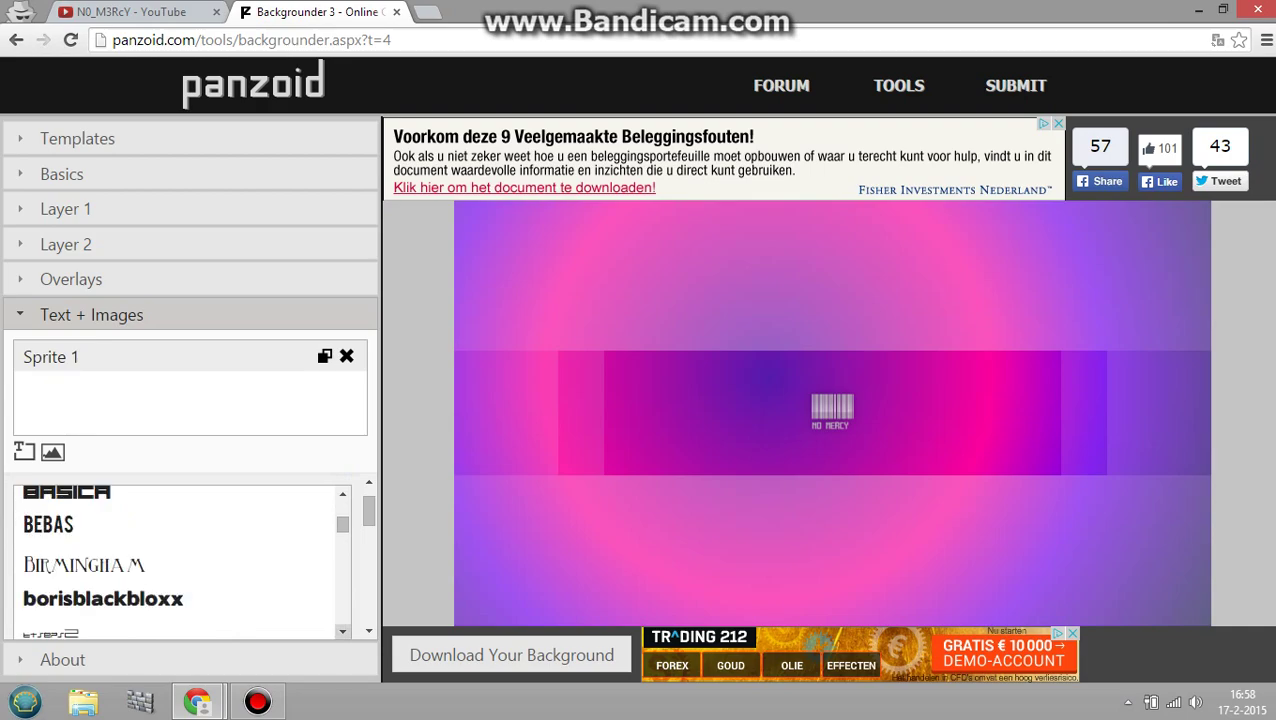
pyautogui.scroll(-2, 180, 560)
pyautogui.scroll(-3, 180, 560)
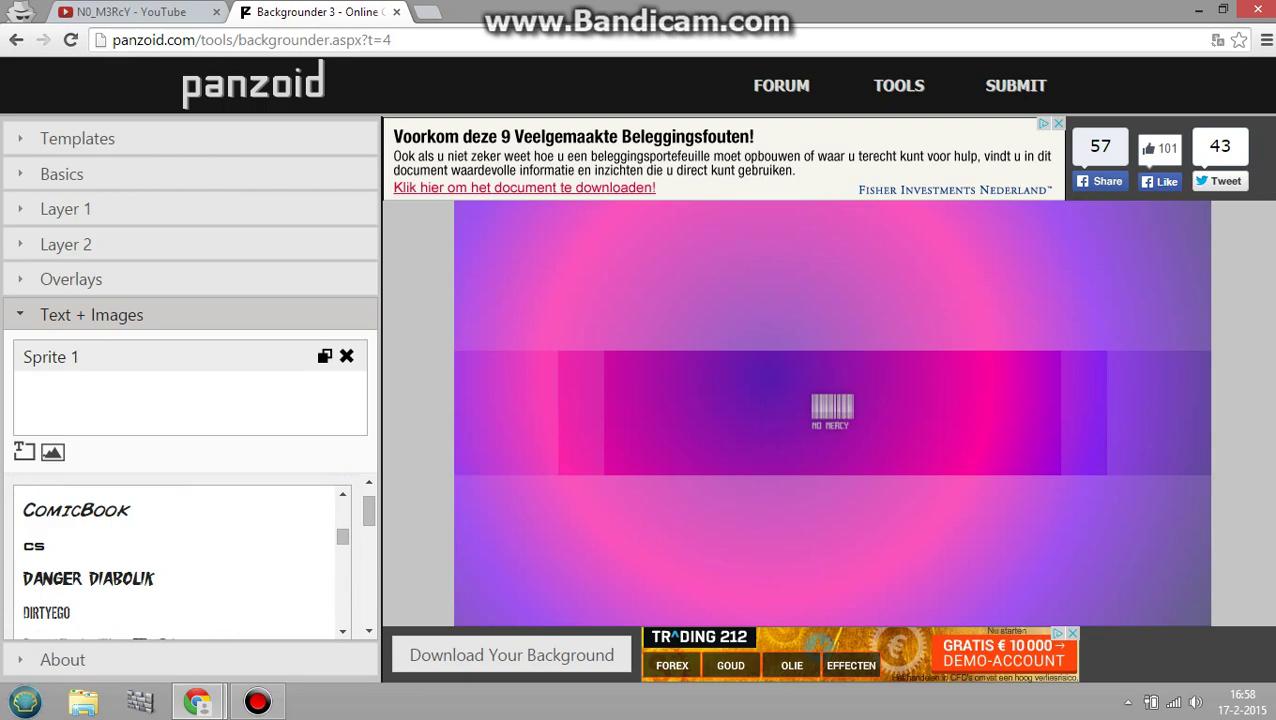
pyautogui.scroll(-3, 180, 560)
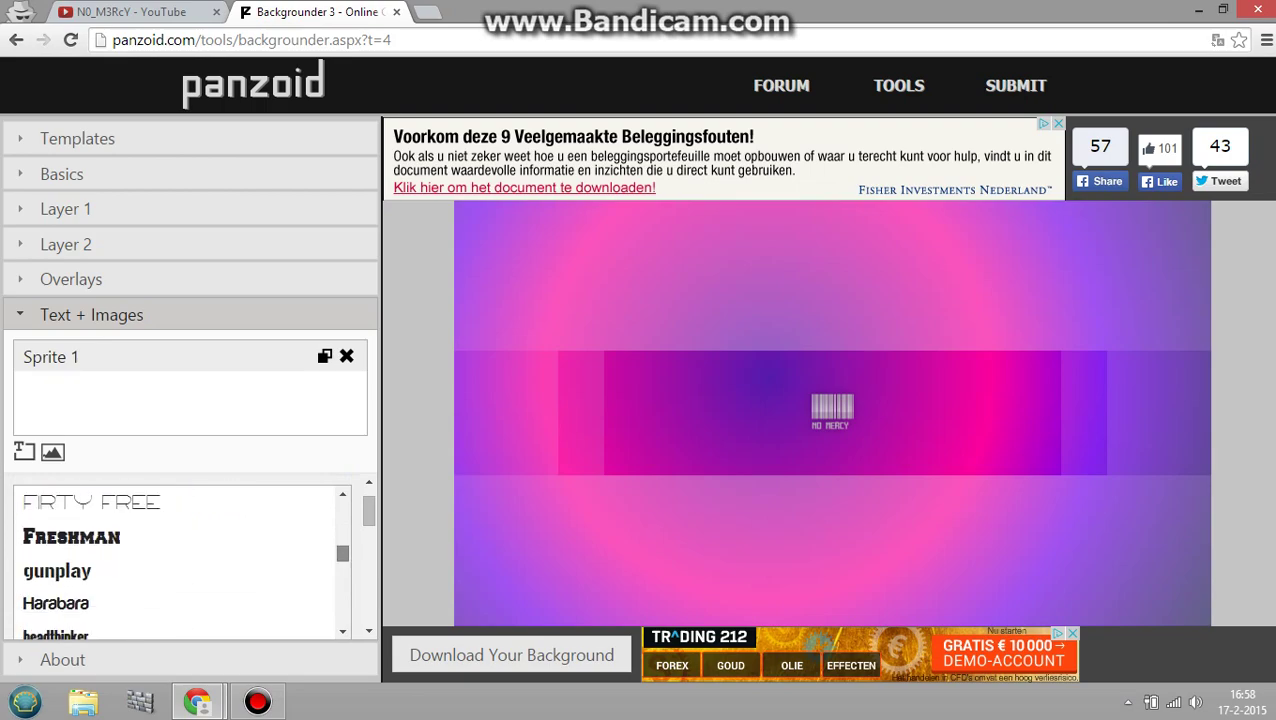
pyautogui.scroll(-8, 180, 560)
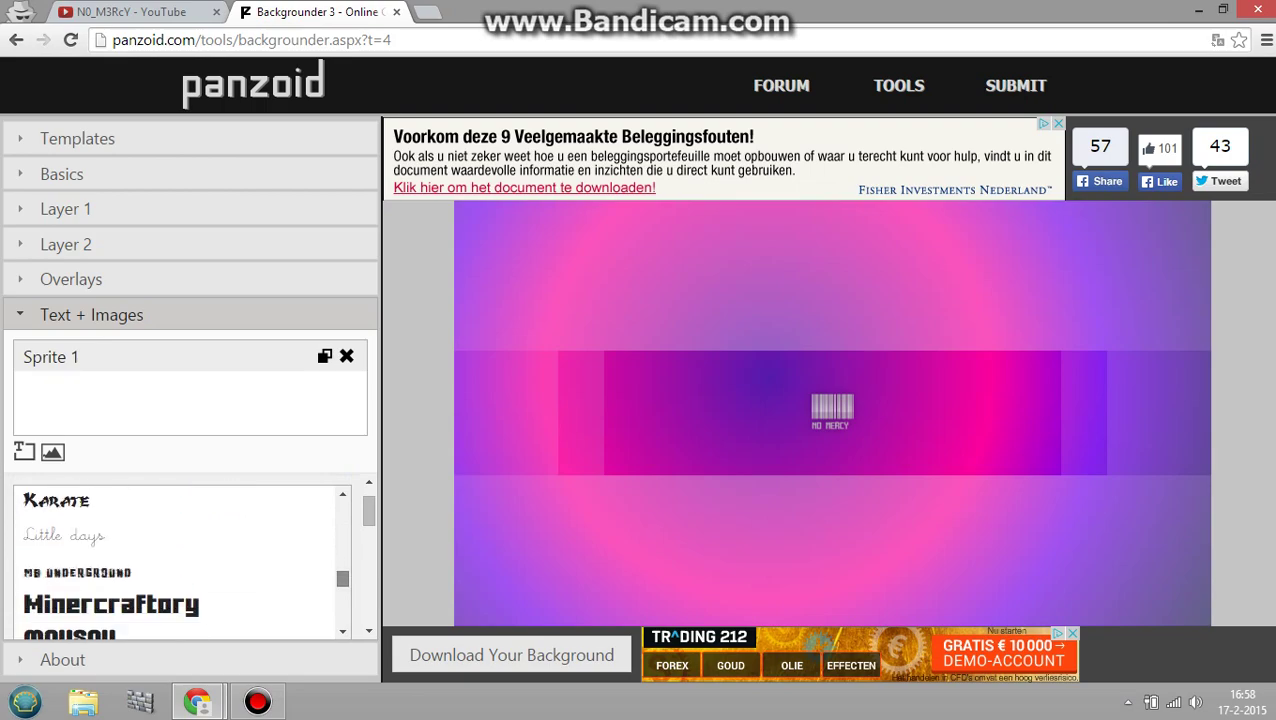
pyautogui.scroll(-1, 180, 560)
pyautogui.click(111, 574)
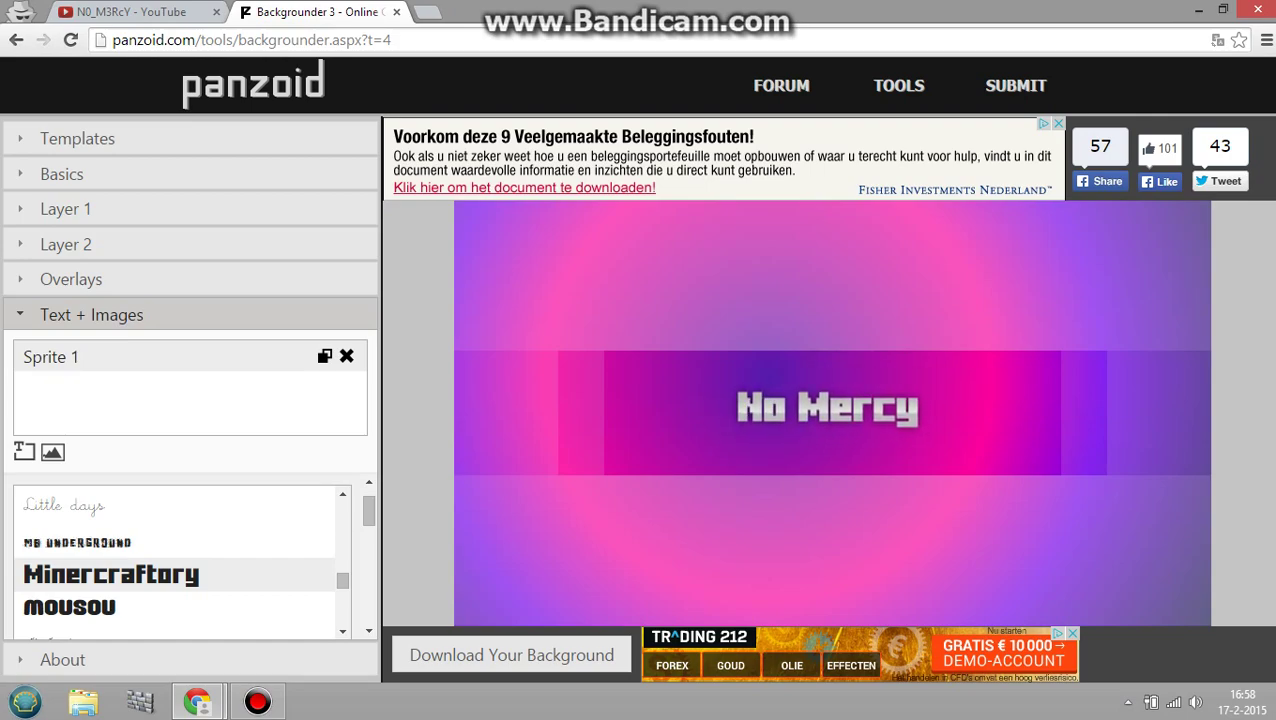
# Recolour the first stop of the "No Mercy" text gradient to dark green
pyautogui.moveTo(369, 510)
pyautogui.mouseDown()
pyautogui.moveTo(369, 548)
pyautogui.moveTo(369, 534)
pyautogui.mouseUp()
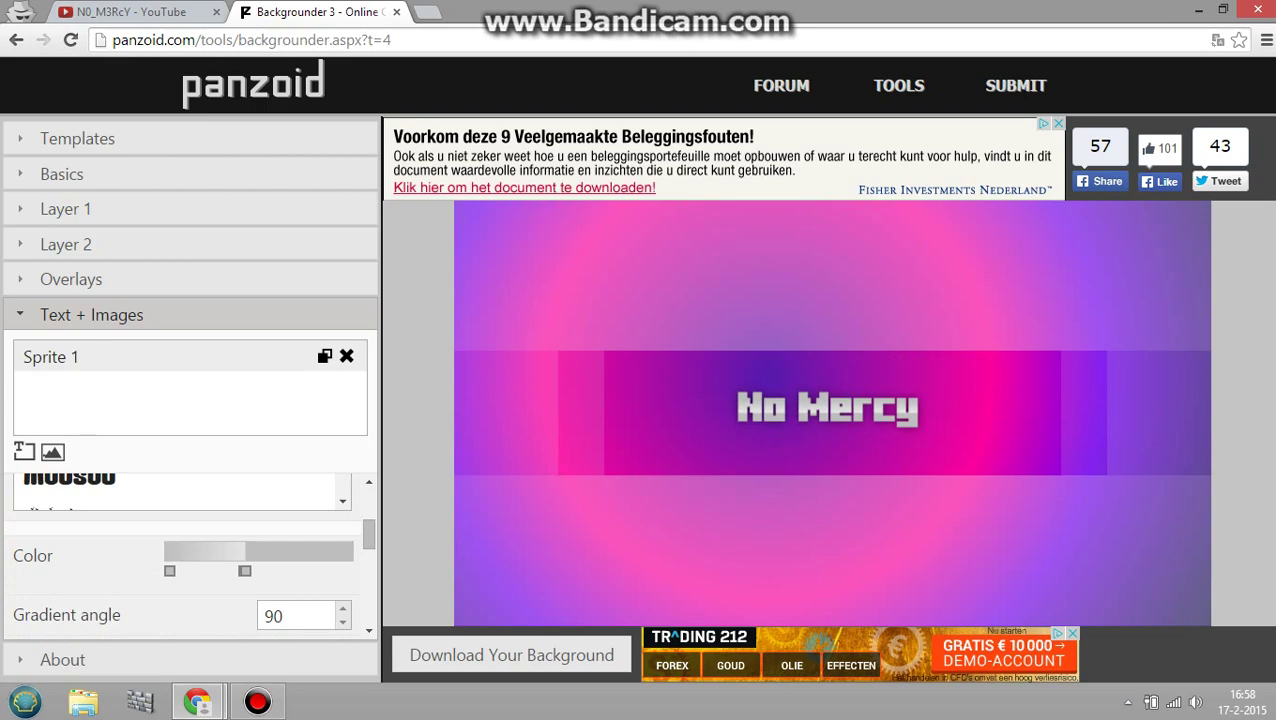
pyautogui.click(169, 571)
pyautogui.click(182, 597)
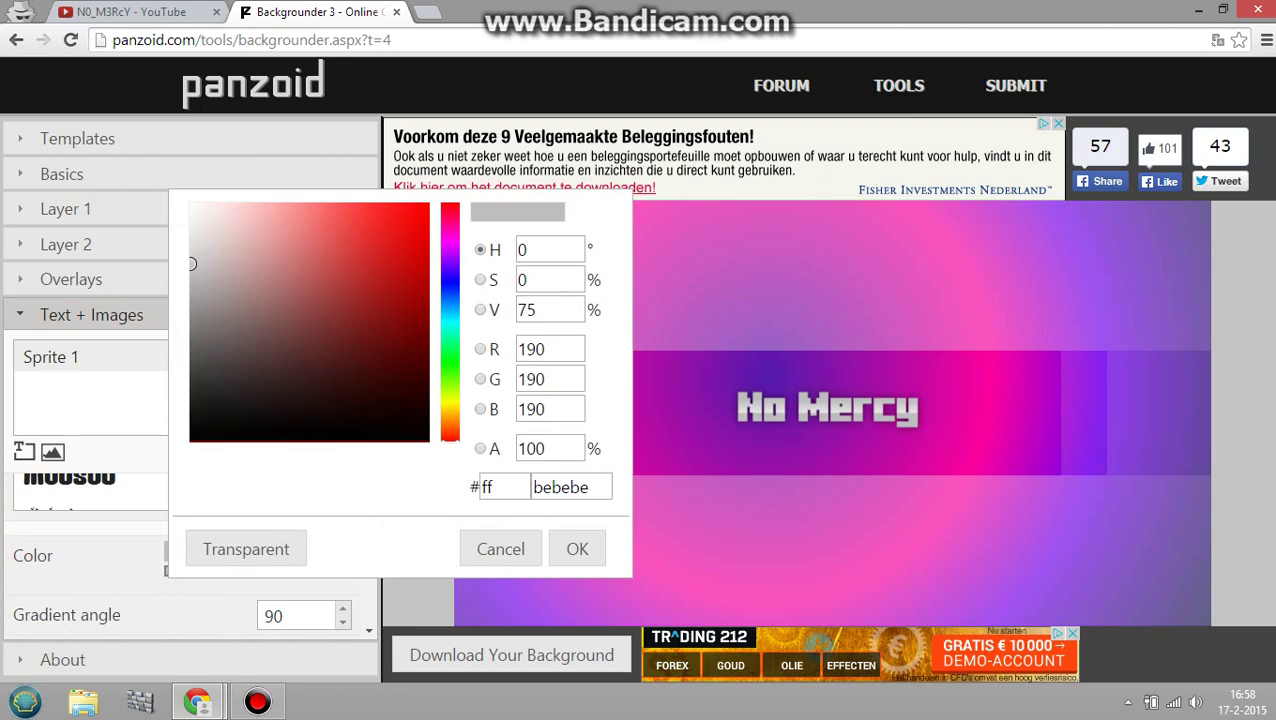
pyautogui.moveTo(450, 346); pyautogui.dragTo(450, 368)
pyautogui.moveTo(394, 312); pyautogui.dragTo(408, 351)
pyautogui.click(577, 549)
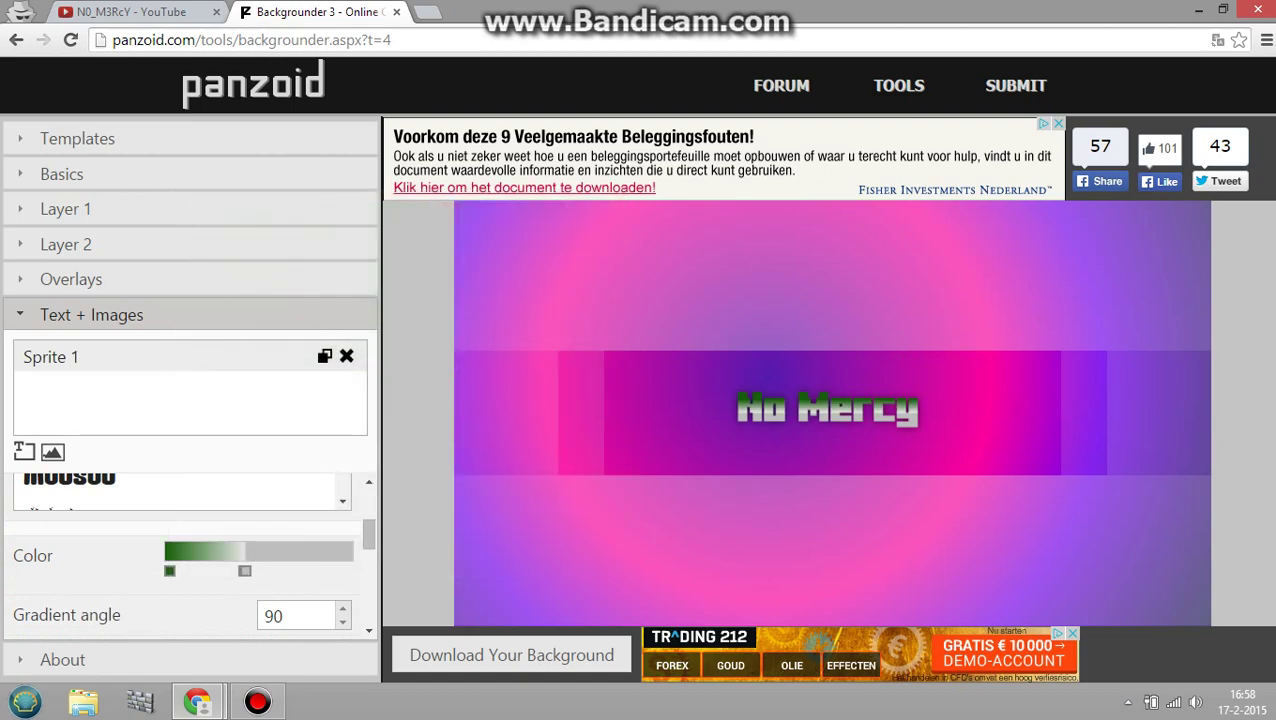
# Recolour the grey end stop of the text gradient to bright green 32df36
pyautogui.click(245, 571)
pyautogui.click(258, 597)
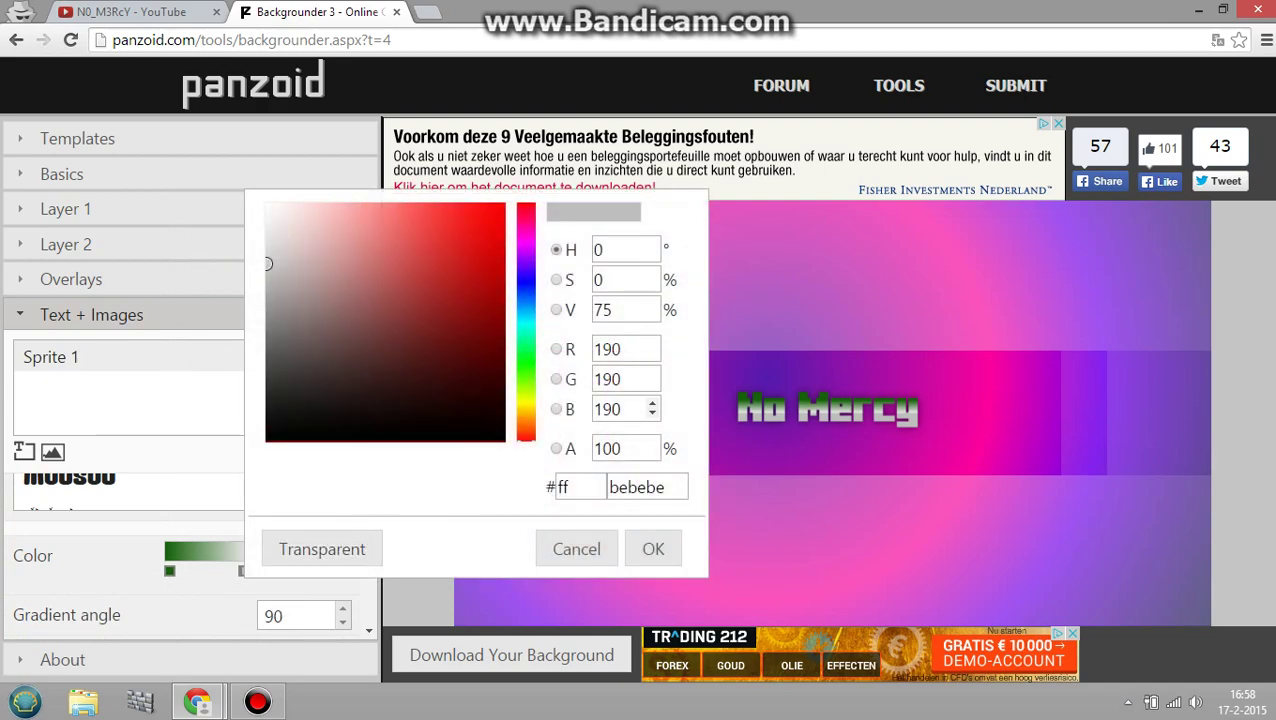
pyautogui.click(526, 361)
pyautogui.moveTo(268, 263)
pyautogui.mouseDown()
pyautogui.moveTo(421, 265)
pyautogui.moveTo(451, 232)
pyautogui.mouseUp()
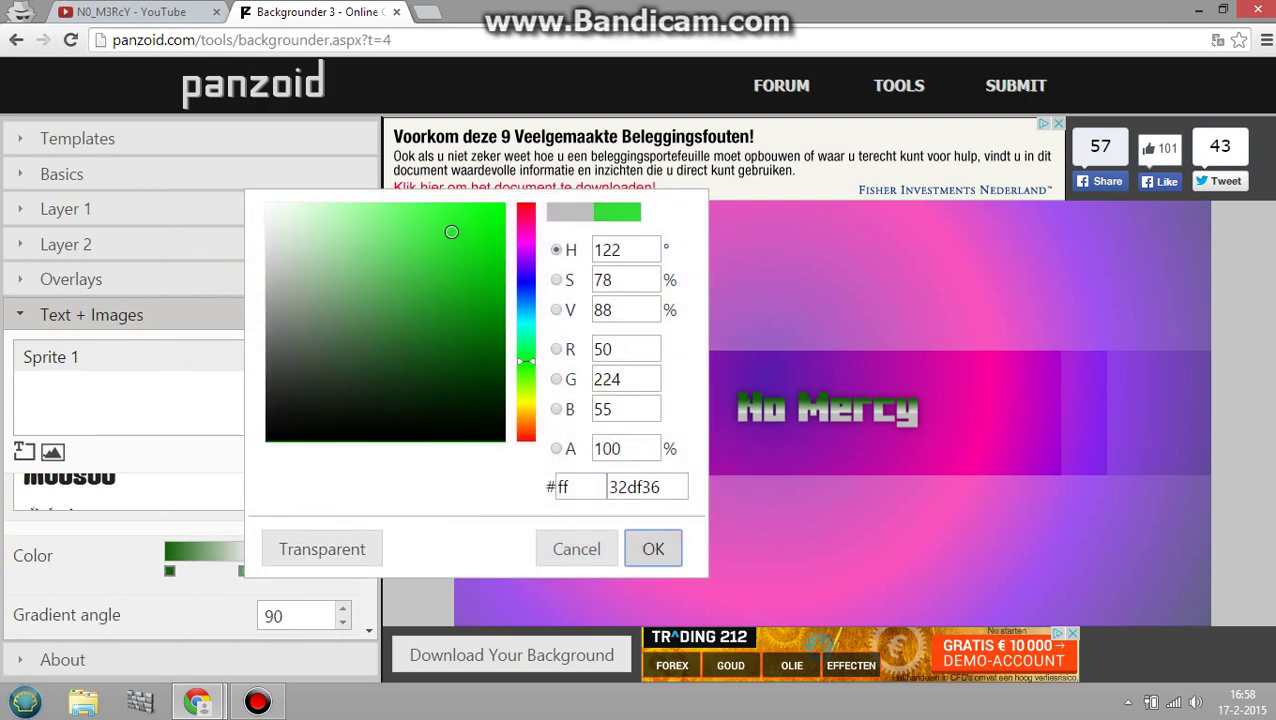
pyautogui.click(653, 549)
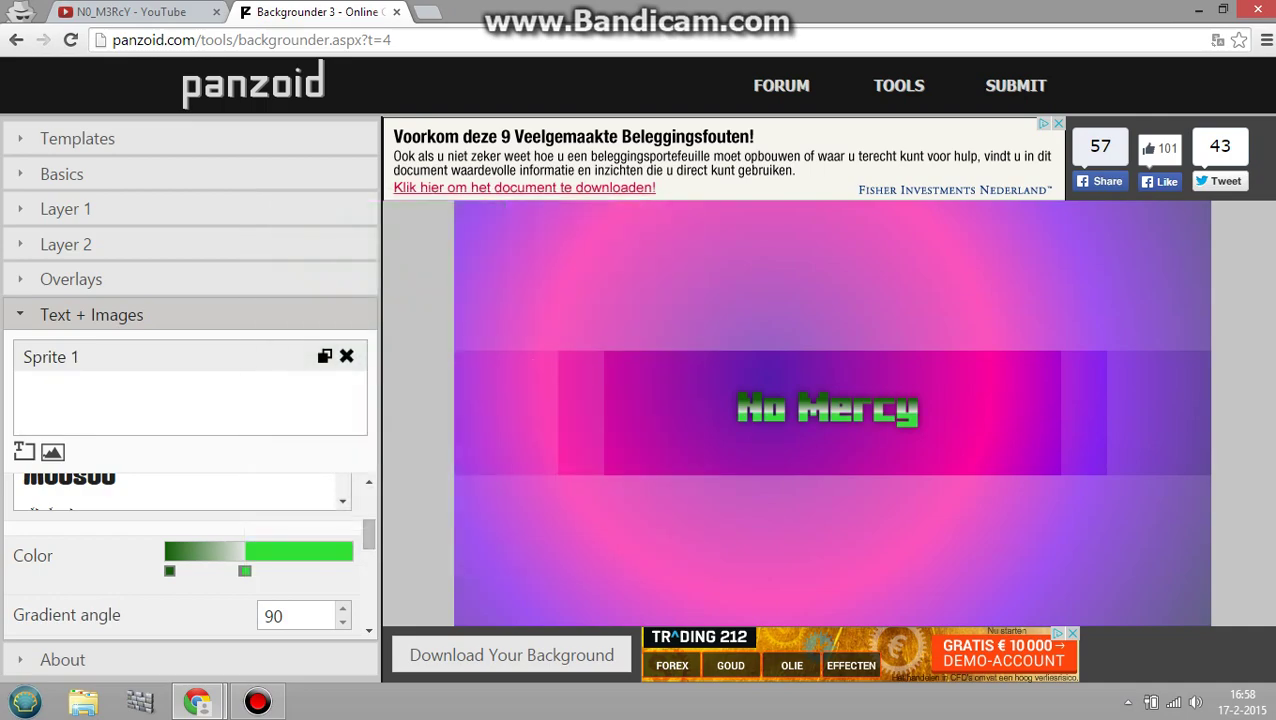
# Shift the bright green stop slightly to uncover the light grey stop beneath it, and recolour that stop dark green 084e06
pyautogui.click(245, 571)
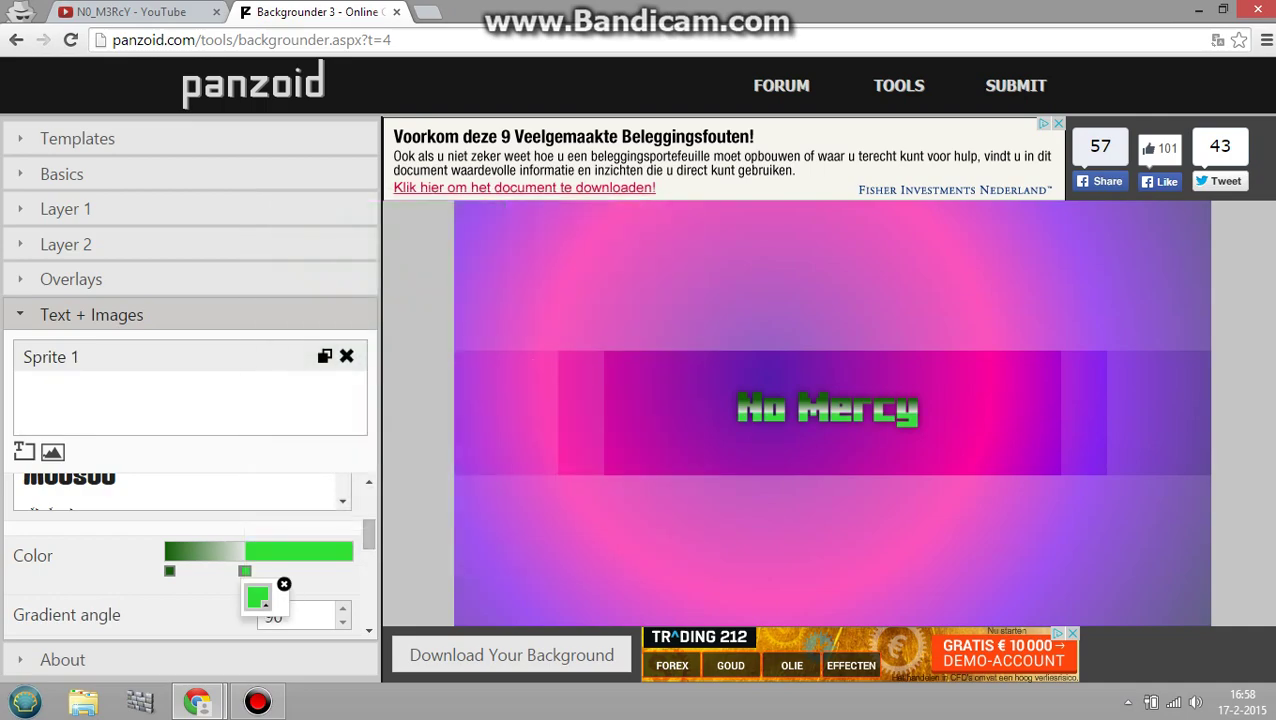
pyautogui.moveTo(245, 571); pyautogui.dragTo(256, 571)
pyautogui.click(243, 571)
pyautogui.click(256, 598)
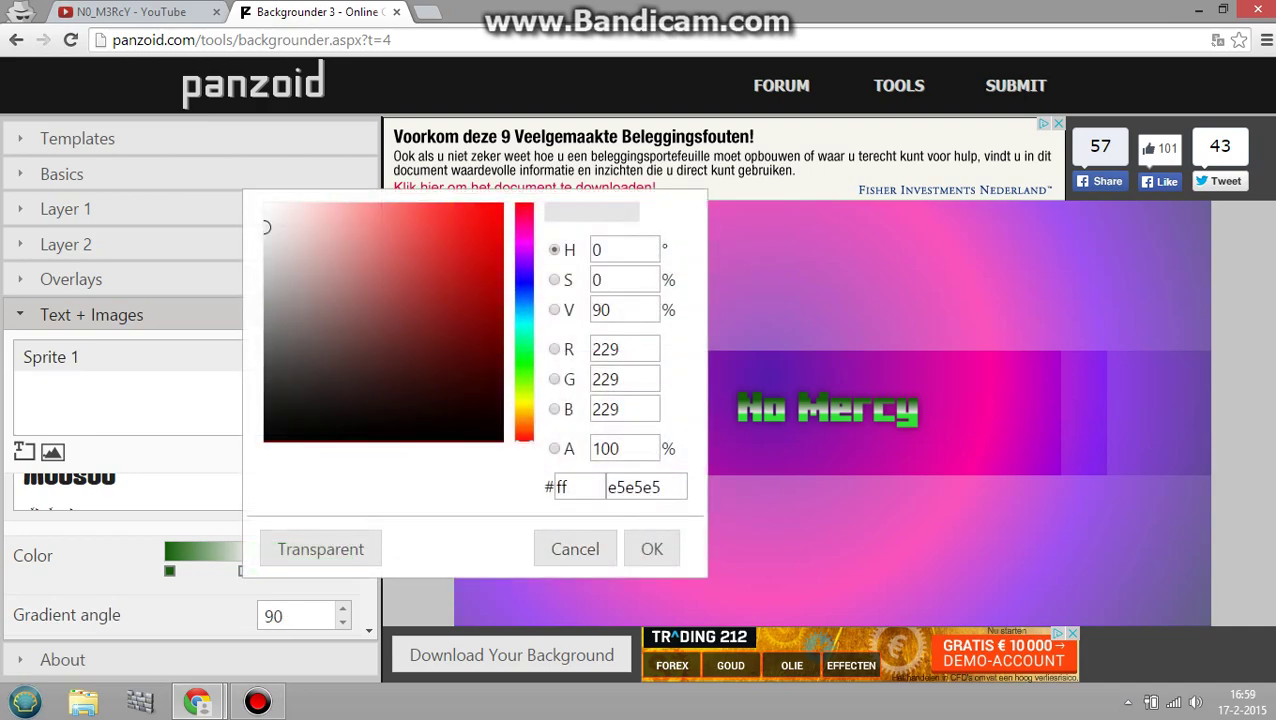
pyautogui.moveTo(524, 373); pyautogui.dragTo(524, 363)
pyautogui.click(482, 368)
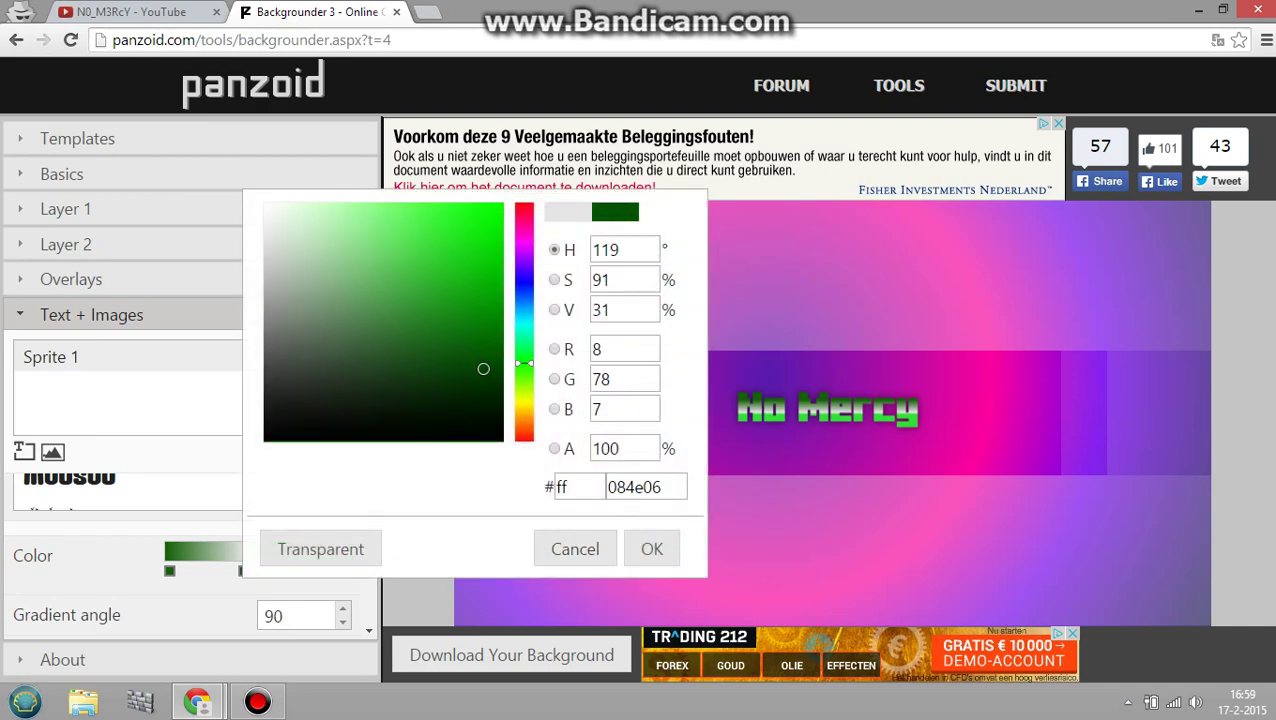
pyautogui.click(651, 549)
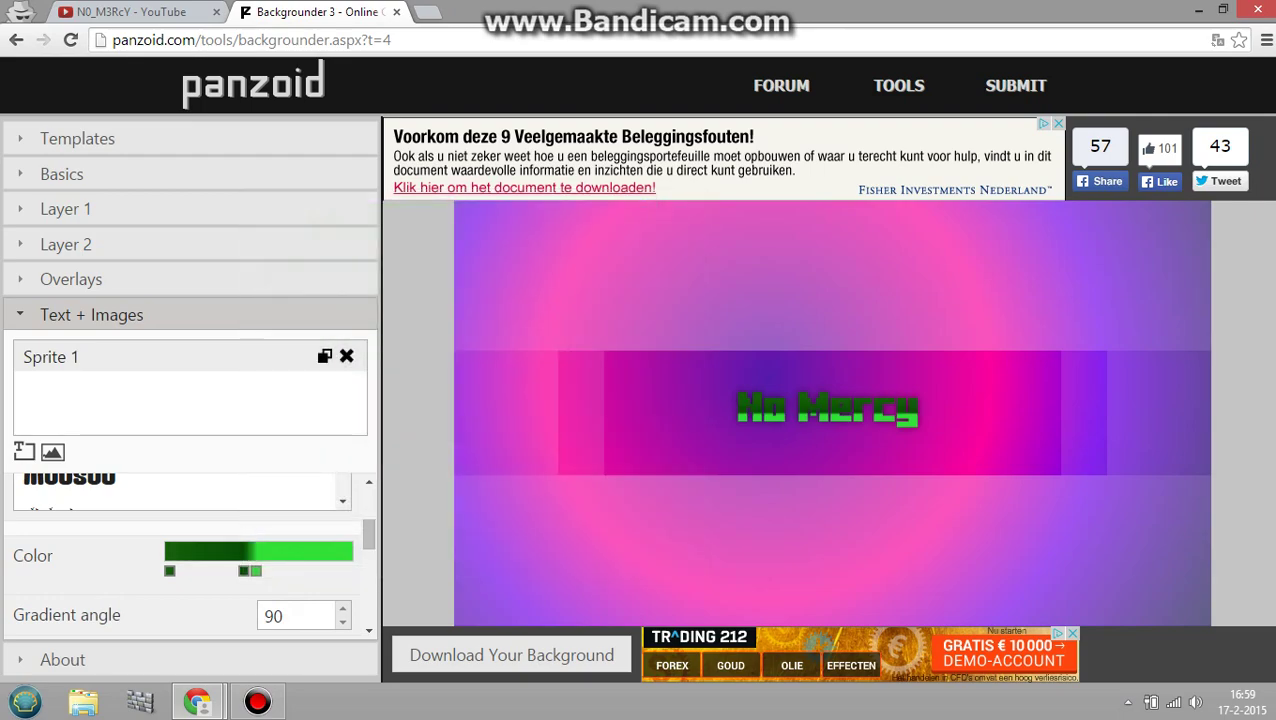
# Lighten the middle stop of the text gradient to a medium green and move the bright green stop closer to it
pyautogui.click(256, 571)
pyautogui.click(243, 571)
pyautogui.click(256, 597)
pyautogui.moveTo(450, 365); pyautogui.dragTo(431, 275)
pyautogui.click(651, 549)
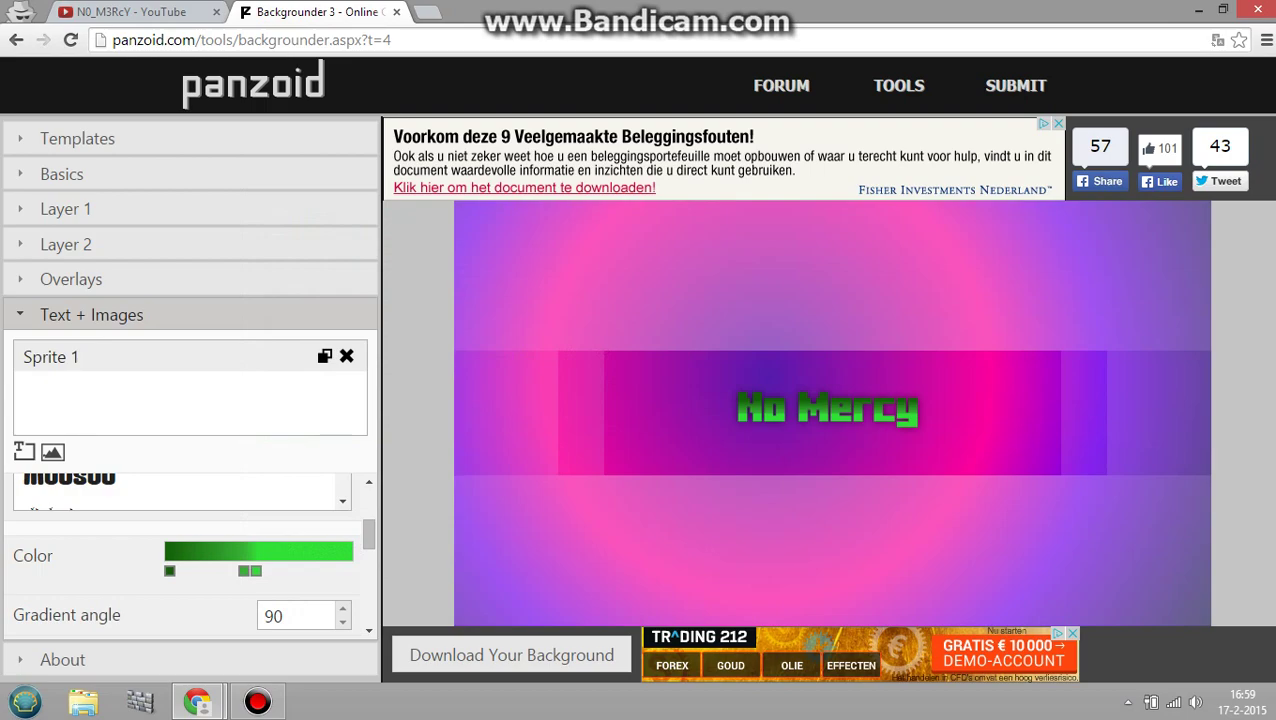
pyautogui.moveTo(256, 571); pyautogui.dragTo(249, 571)
pyautogui.click(248, 571)
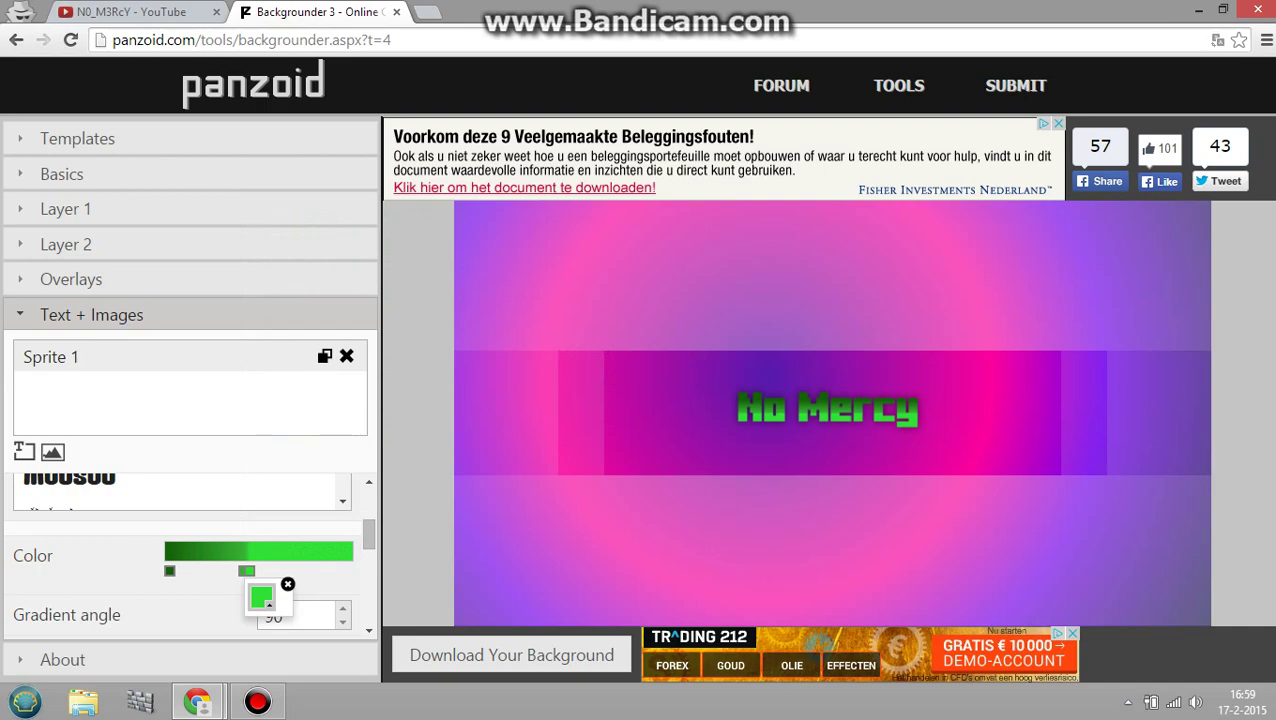
# Try the text gradient without an angle and restore the angle to 90
pyautogui.doubleClick(276, 615)
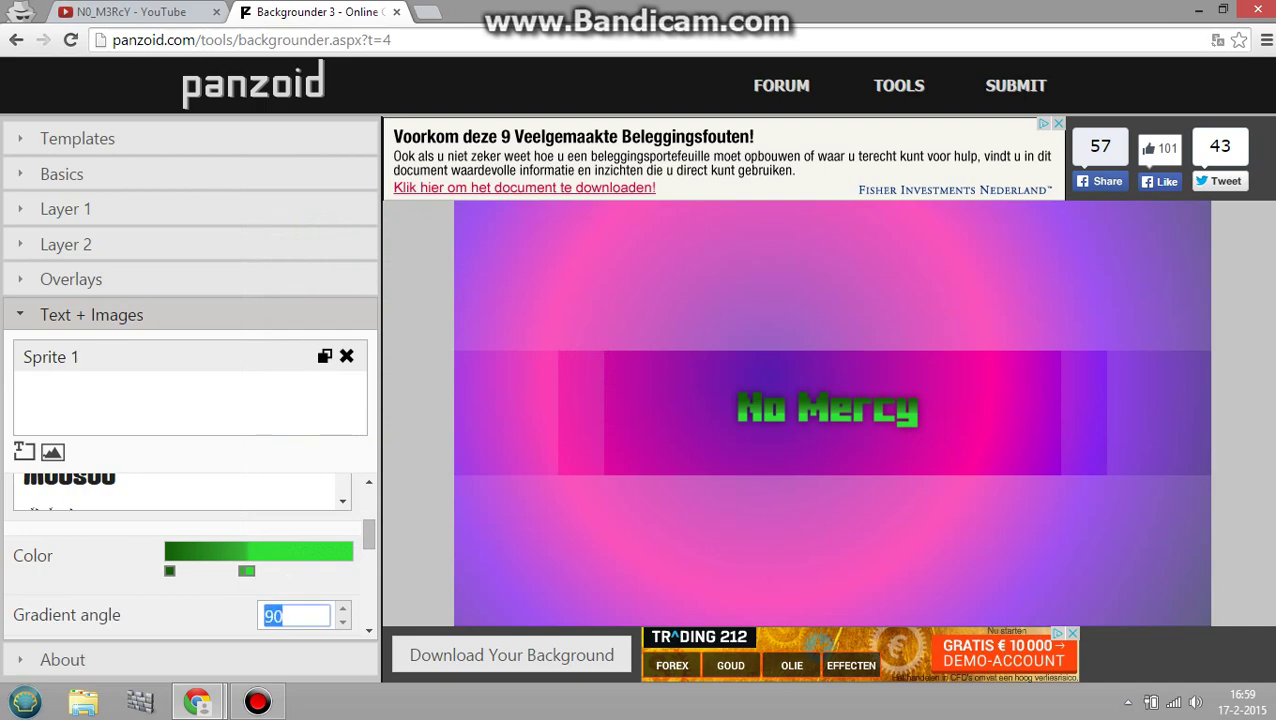
pyautogui.press('BackSpace')
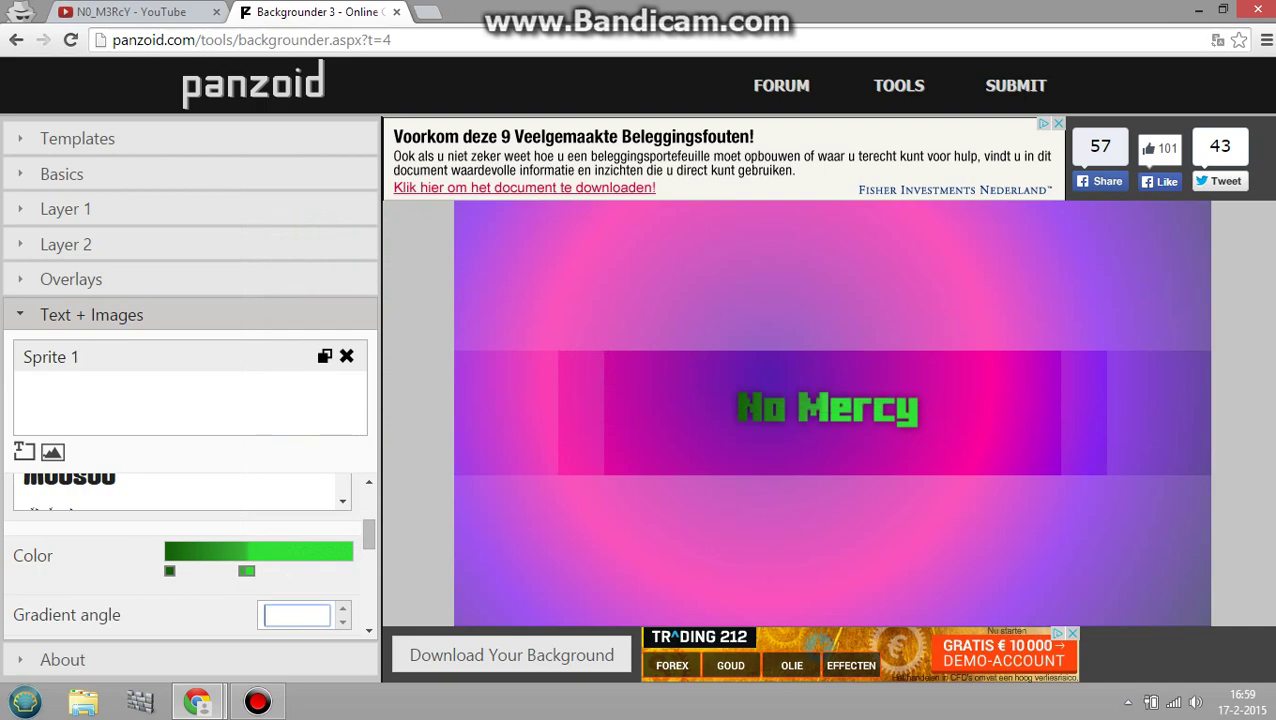
pyautogui.write('90')
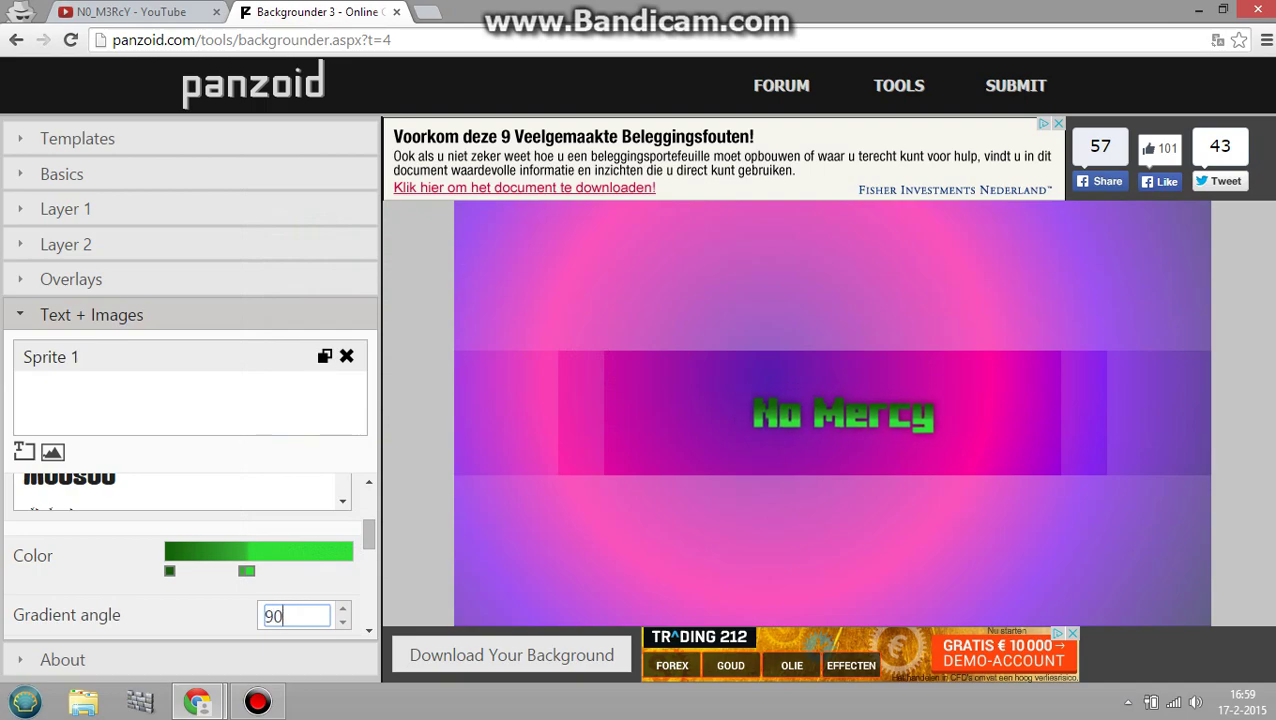
pyautogui.press('BackSpace')
pyautogui.press('BackSpace')
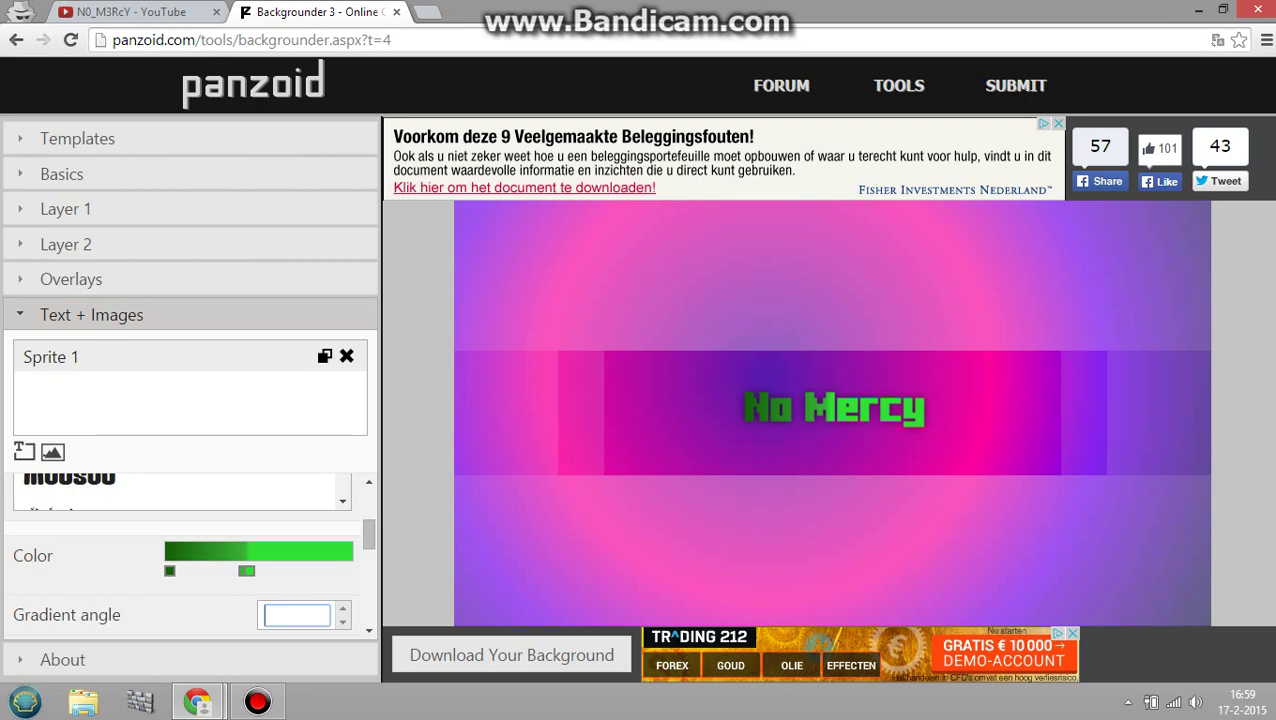
pyautogui.write('90')
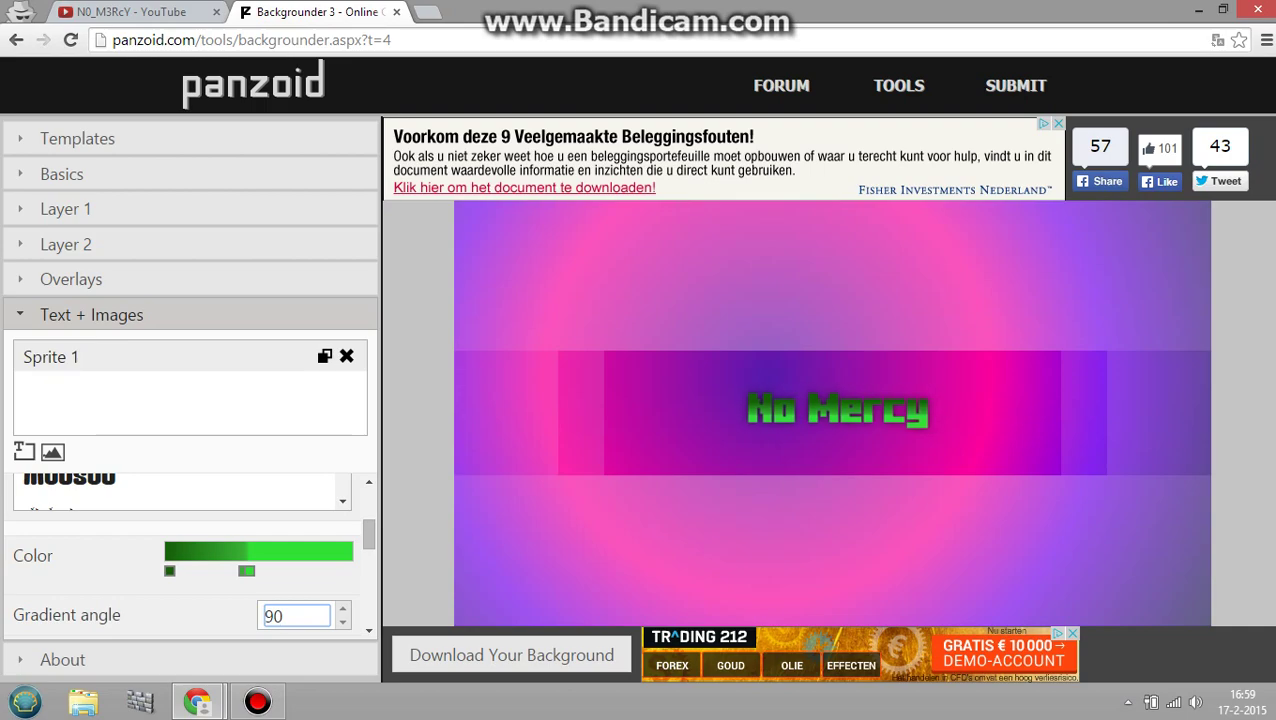
# Try font sizes 10, 100 and 500 on the "No Mercy" text
pyautogui.scroll(-2, 190, 555)
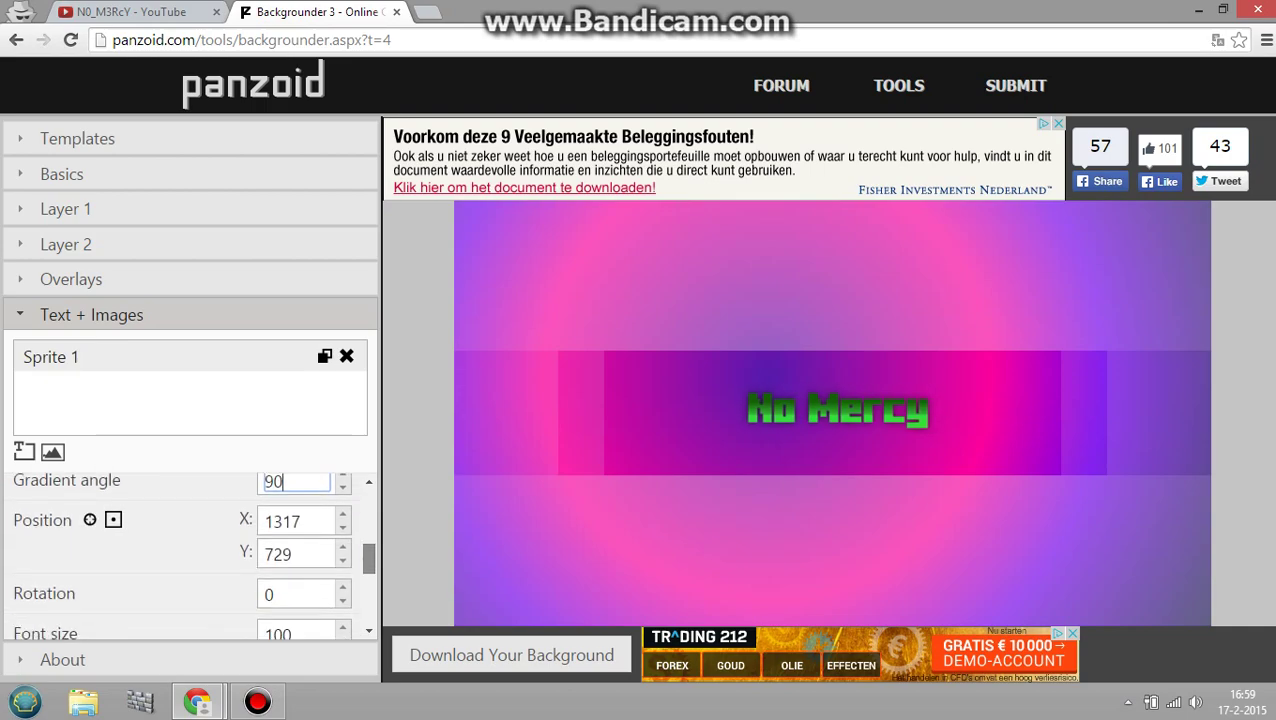
pyautogui.scroll(-2, 190, 555)
pyautogui.scroll(-1, 190, 555)
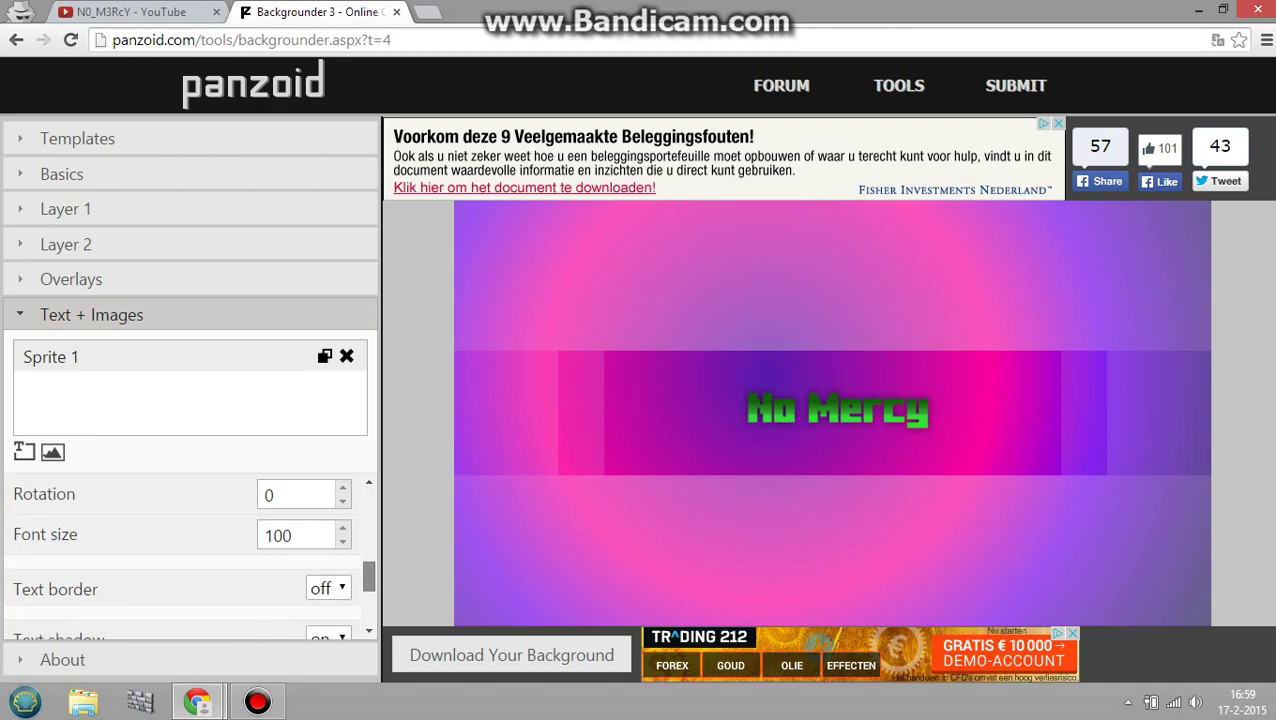
pyautogui.click(290, 535)
pyautogui.doubleClick(290, 535)
pyautogui.press('BackSpace')
pyautogui.write('10')
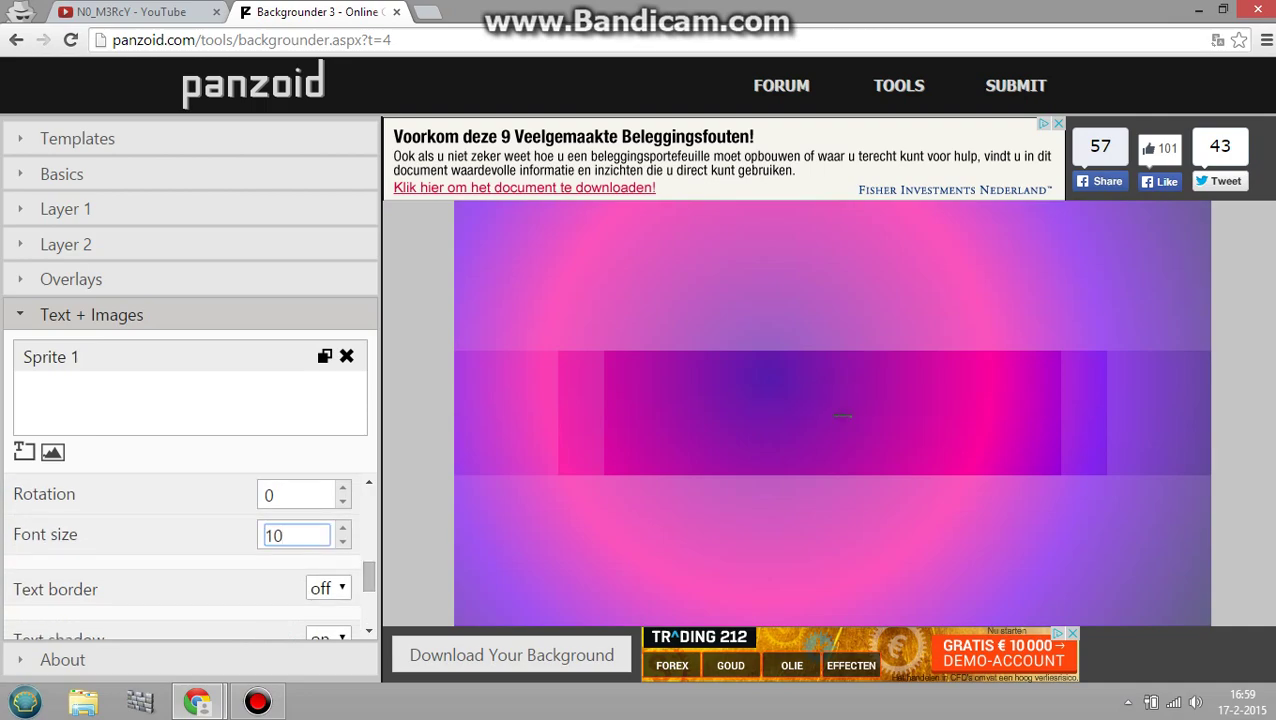
pyautogui.press('BackSpace')
pyautogui.press('BackSpace')
pyautogui.write('100')
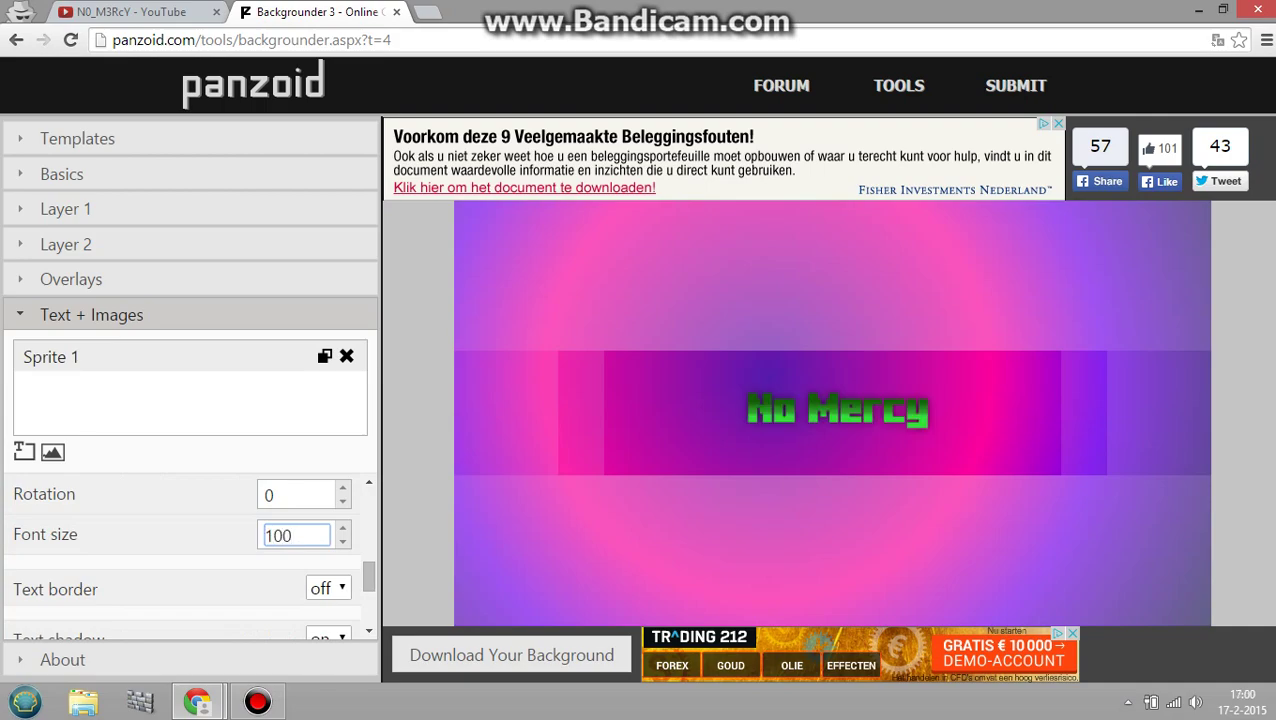
pyautogui.press('BackSpace')
pyautogui.press('BackSpace')
pyautogui.press('BackSpace')
pyautogui.write('500')
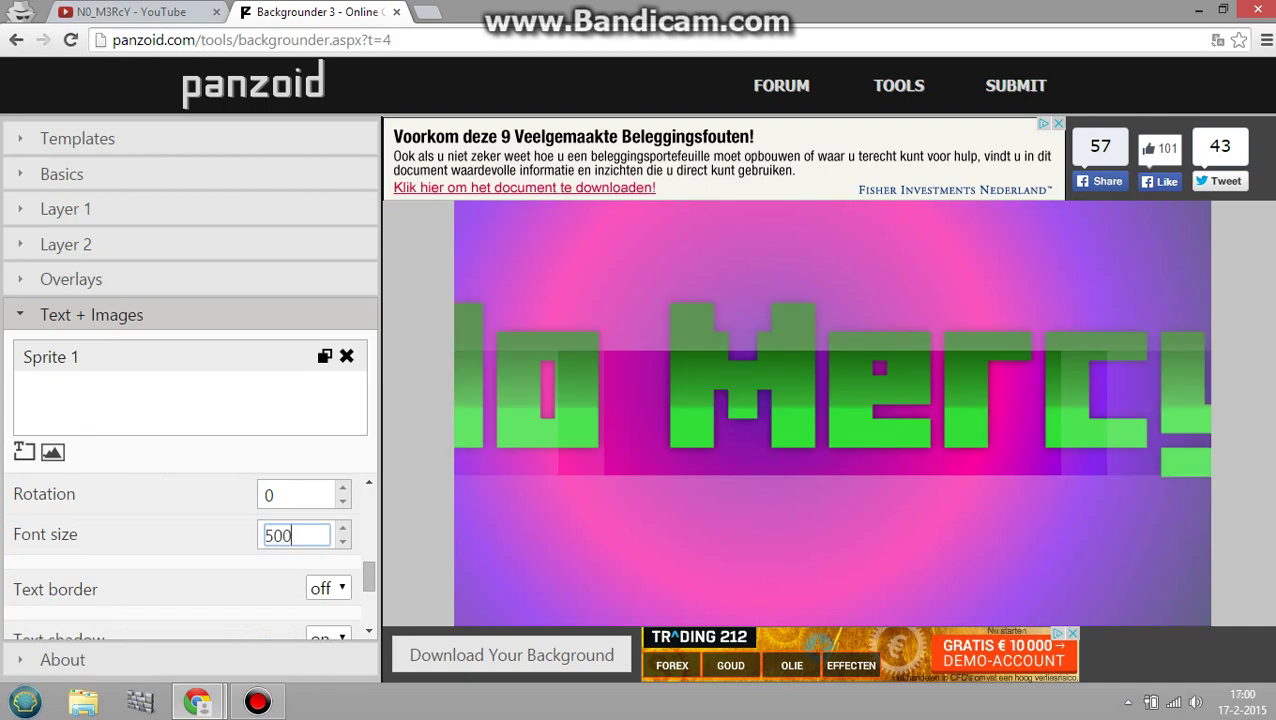
# Set the font size of the "No Mercy" text to 120
pyautogui.press('BackSpace')
pyautogui.press('BackSpace')
pyautogui.press('BackSpace')
pyautogui.write('120')
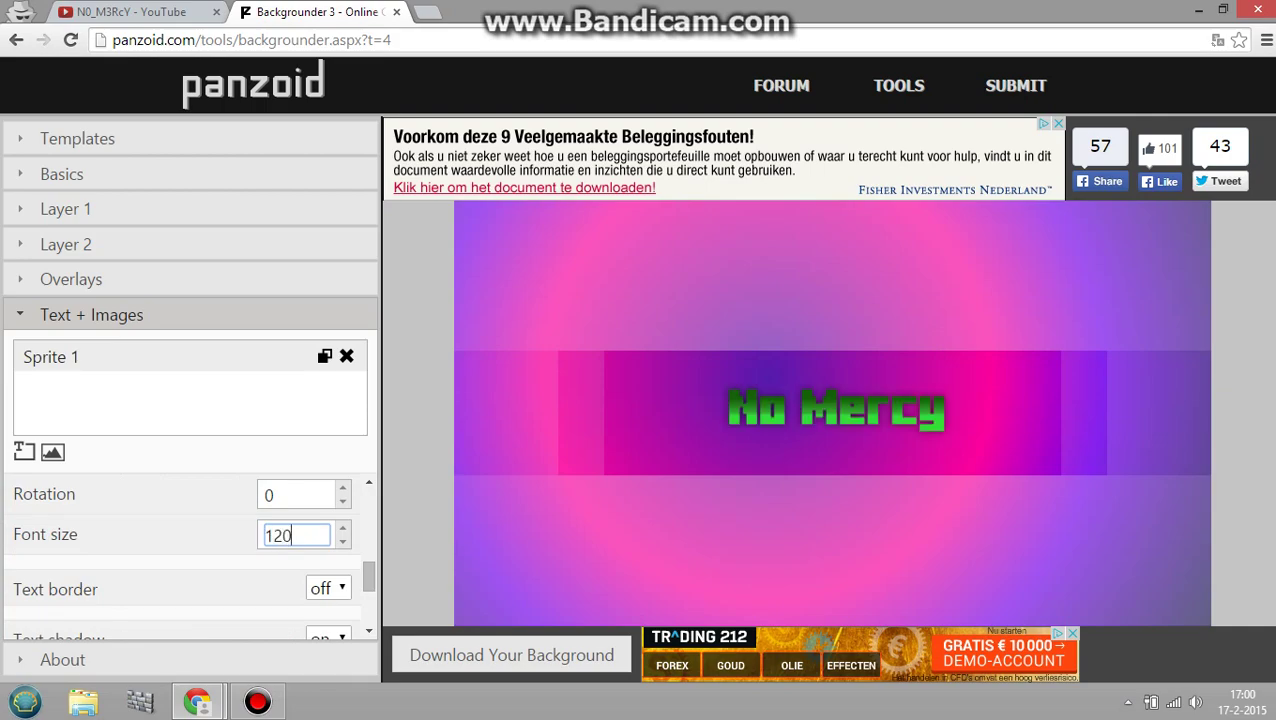
# Turn on the text border for the "No Mercy" text and try a thickness of 10
pyautogui.click(328, 588)
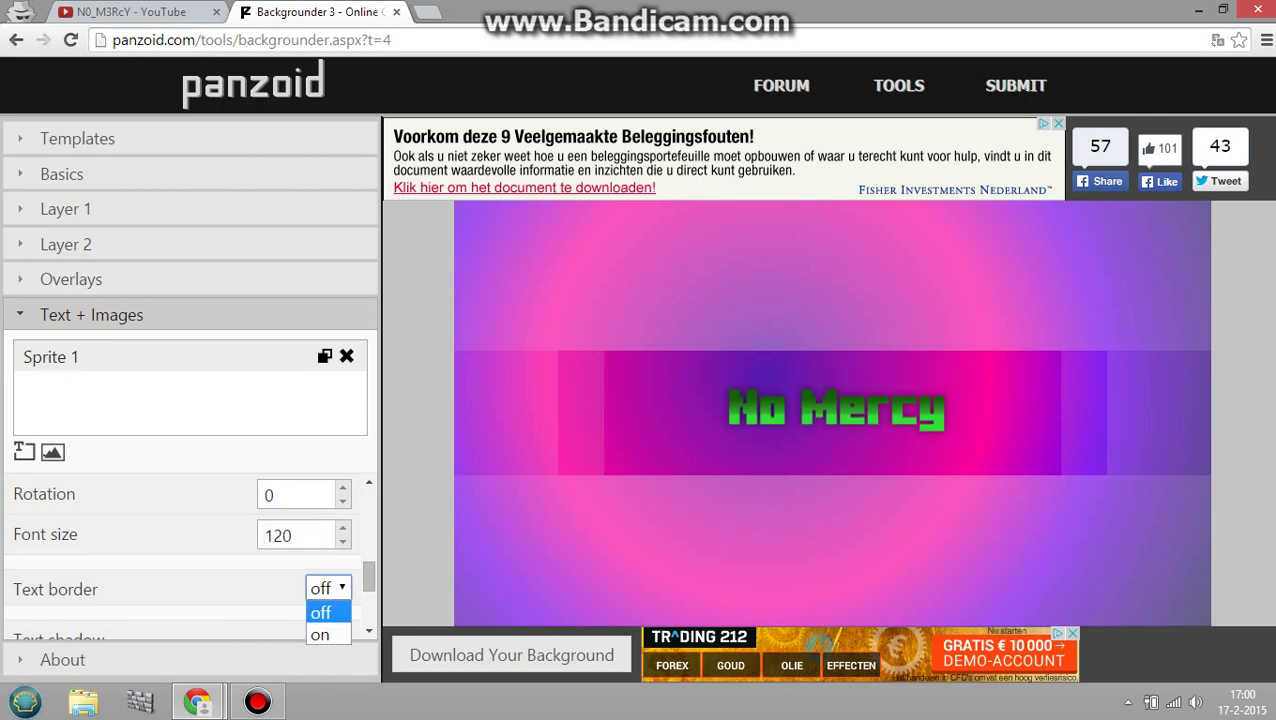
pyautogui.click(321, 634)
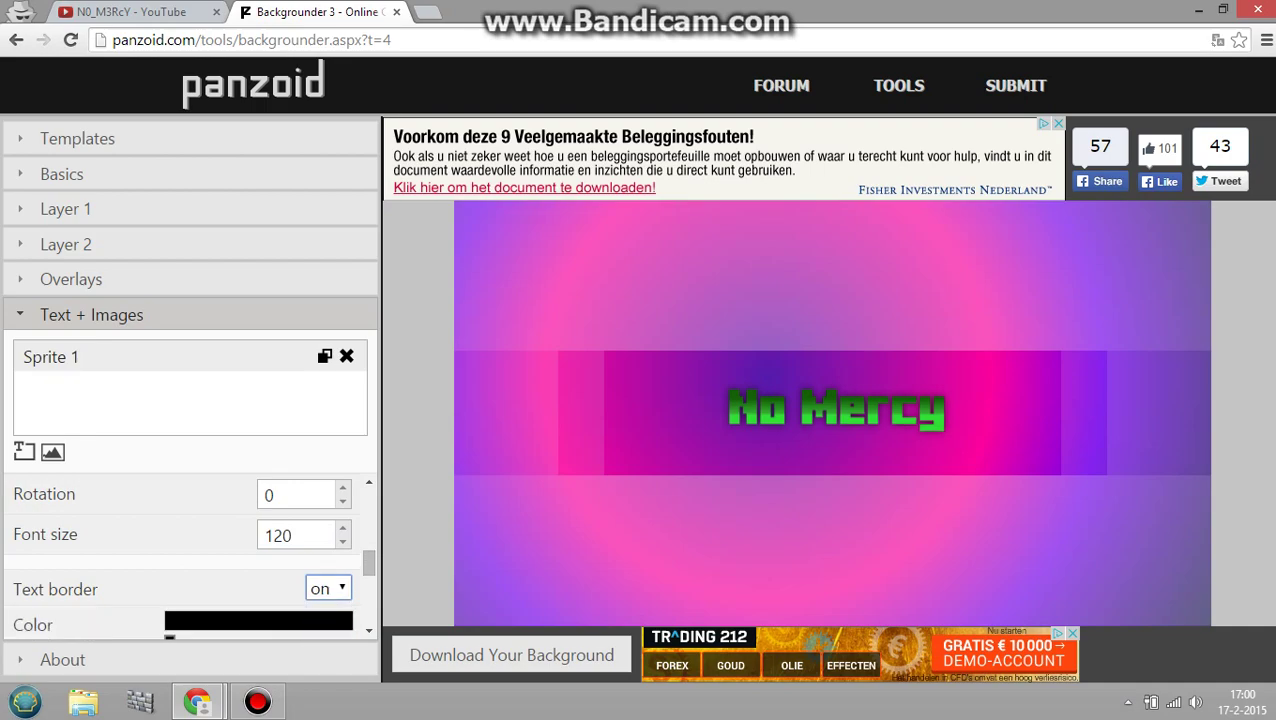
pyautogui.scroll(-2, 190, 555)
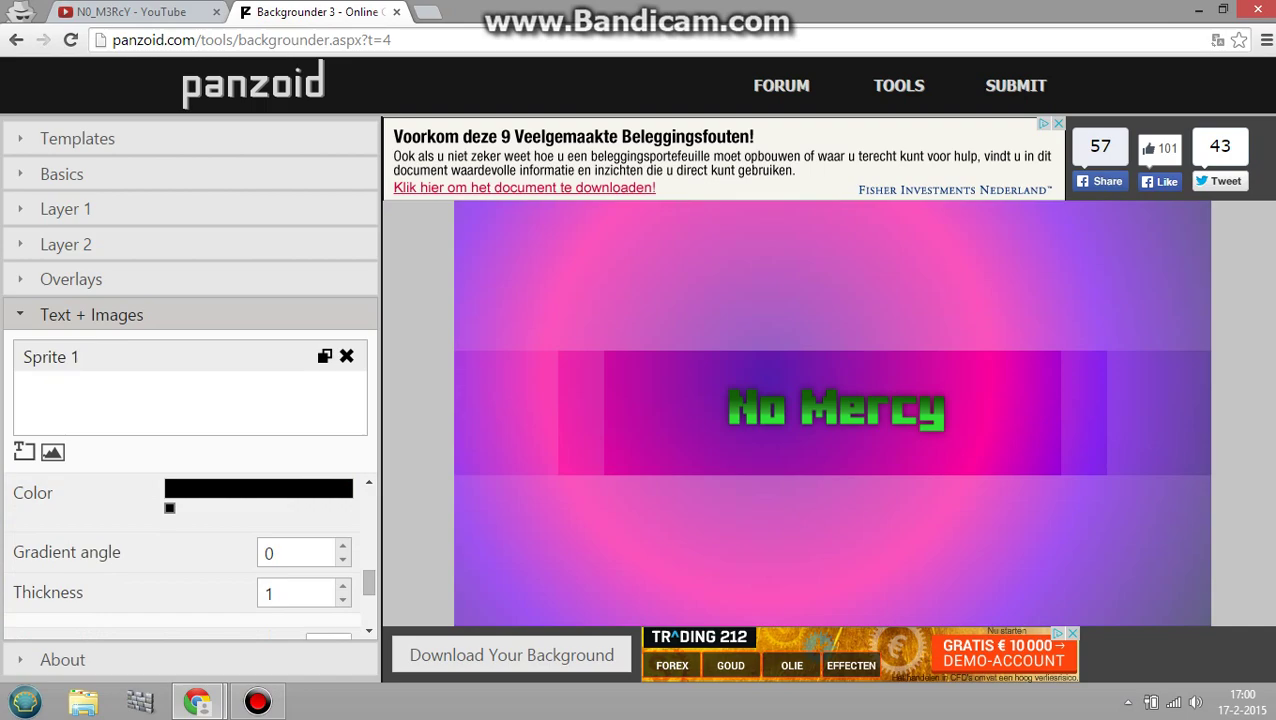
pyautogui.doubleClick(278, 593)
pyautogui.press('BackSpace')
pyautogui.write('10')
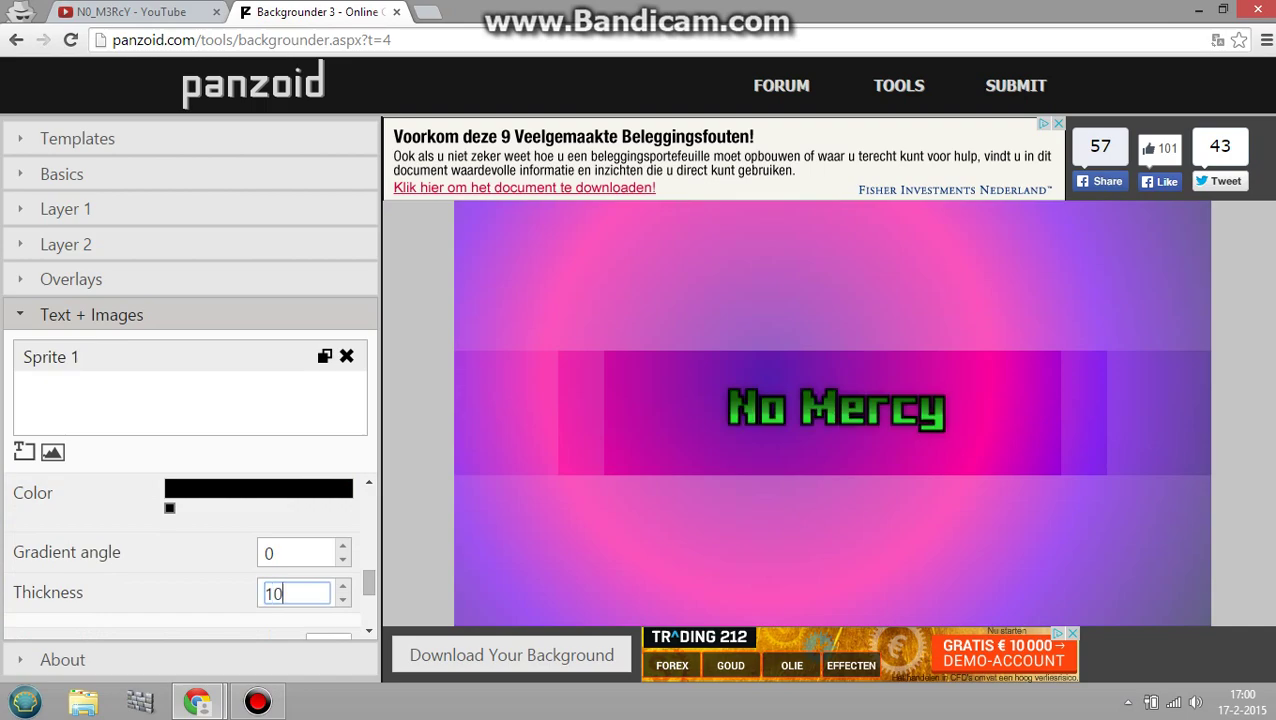
# Try a text border thickness of 2 and settle on 3
pyautogui.press('BackSpace')
pyautogui.press('BackSpace')
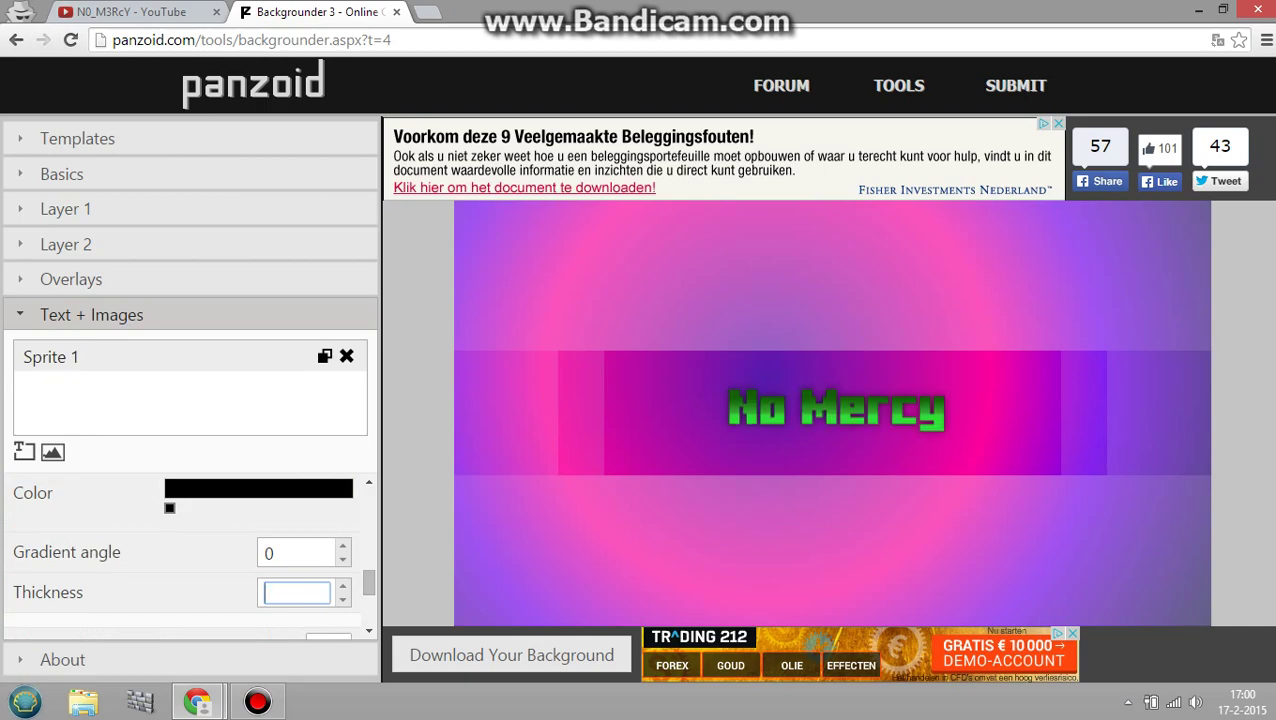
pyautogui.write('2')
pyautogui.press('BackSpace')
pyautogui.write('3')
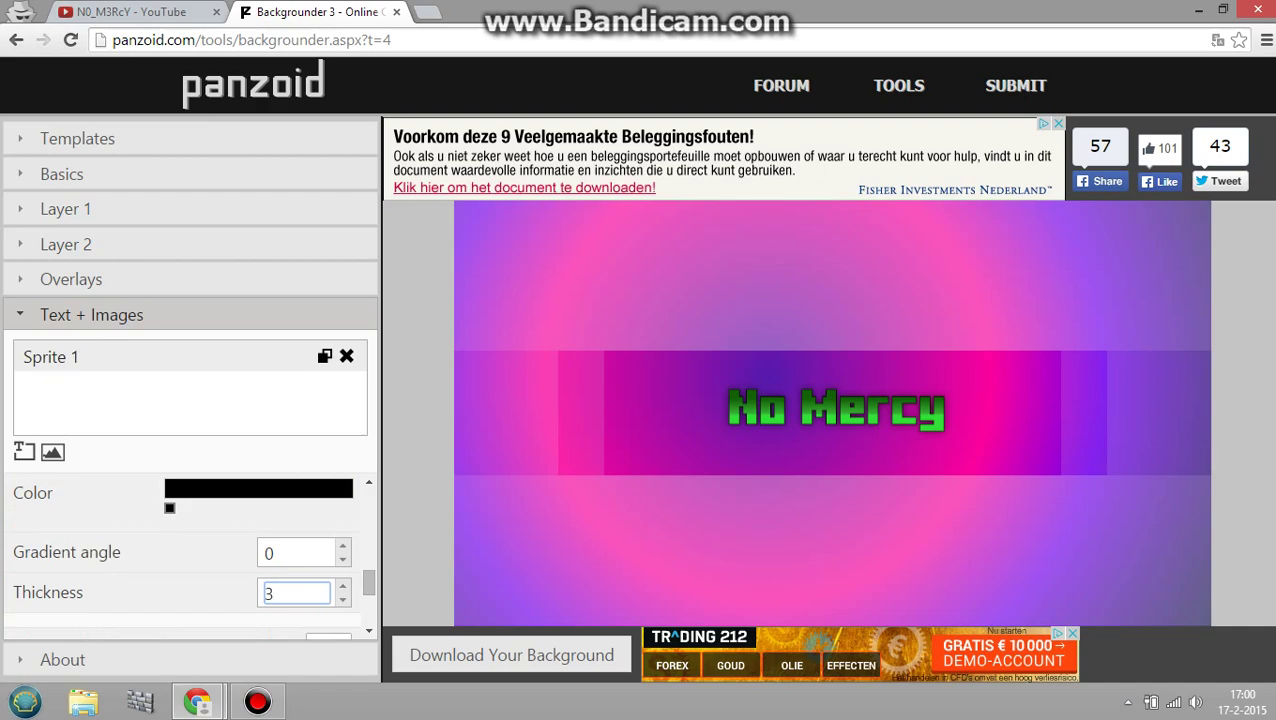
pyautogui.scroll(-3, 190, 555)
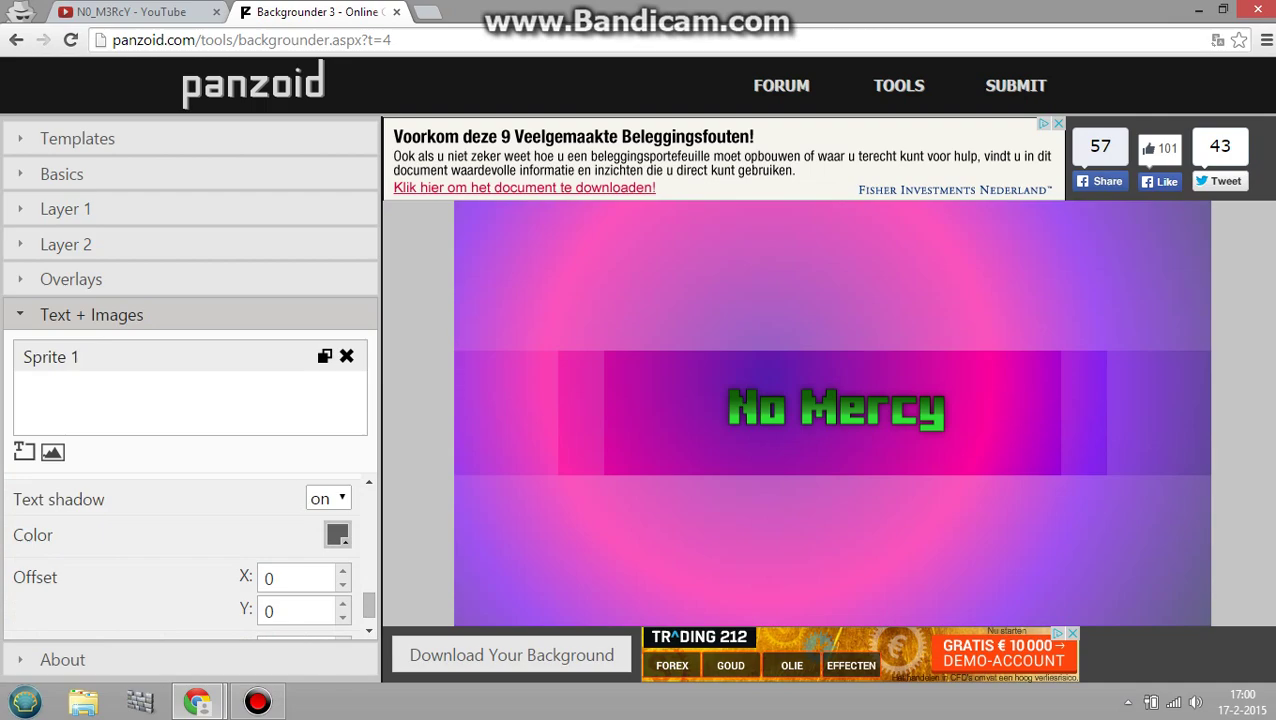
# Offset the shadow of the "No Mercy" text by X 10 and Y 10
pyautogui.doubleClick(275, 578)
pyautogui.press('BackSpace')
pyautogui.write('10')
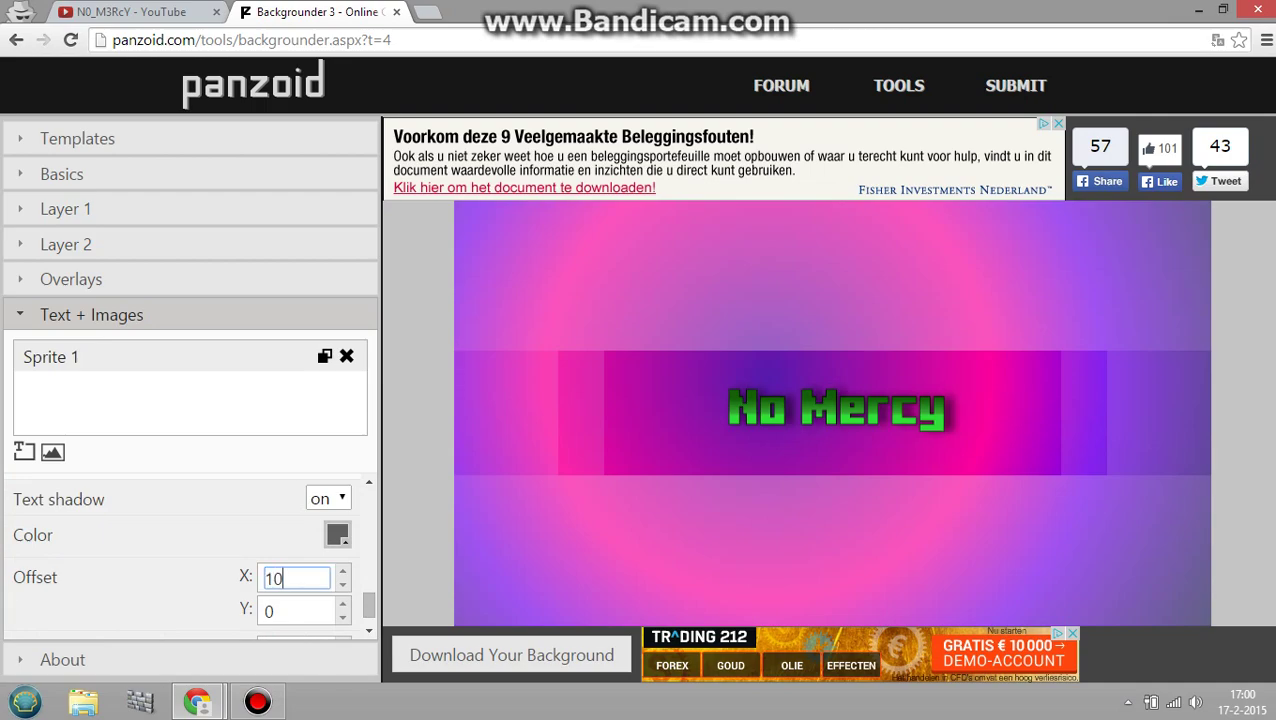
pyautogui.press('Tab')
pyautogui.write('10')
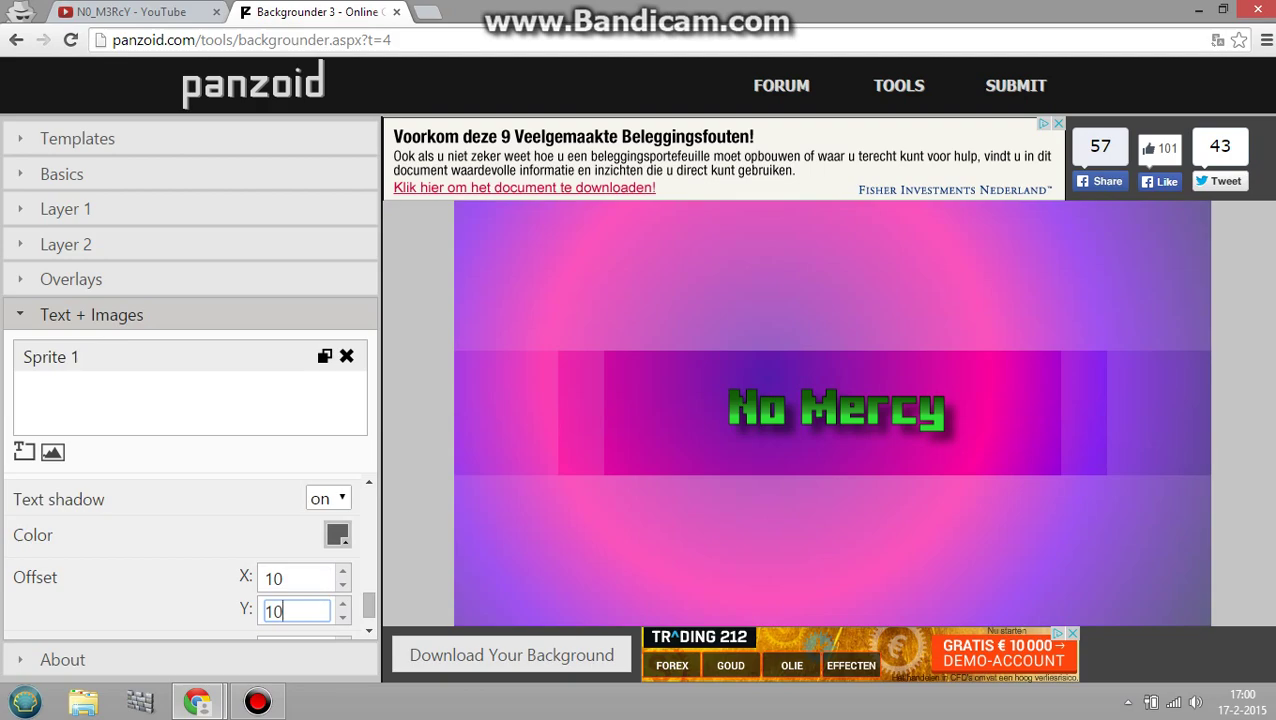
pyautogui.doubleClick(243, 577)
pyautogui.click(243, 577)
pyautogui.tripleClick(244, 577)
pyautogui.click(244, 577)
# Try shadow blur values of 0 and 10 on the "No Mercy" text and restore 40
pyautogui.scroll(-1, 368, 605)
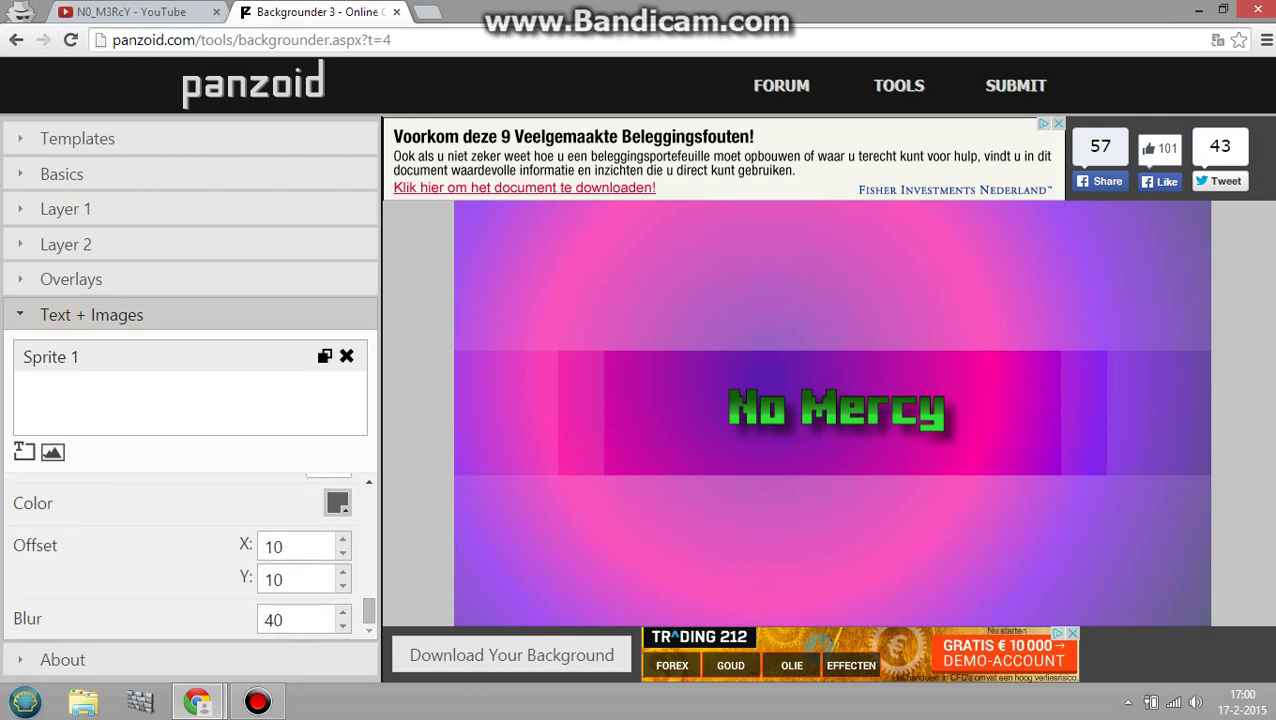
pyautogui.doubleClick(272, 619)
pyautogui.press('BackSpace')
pyautogui.write('0')
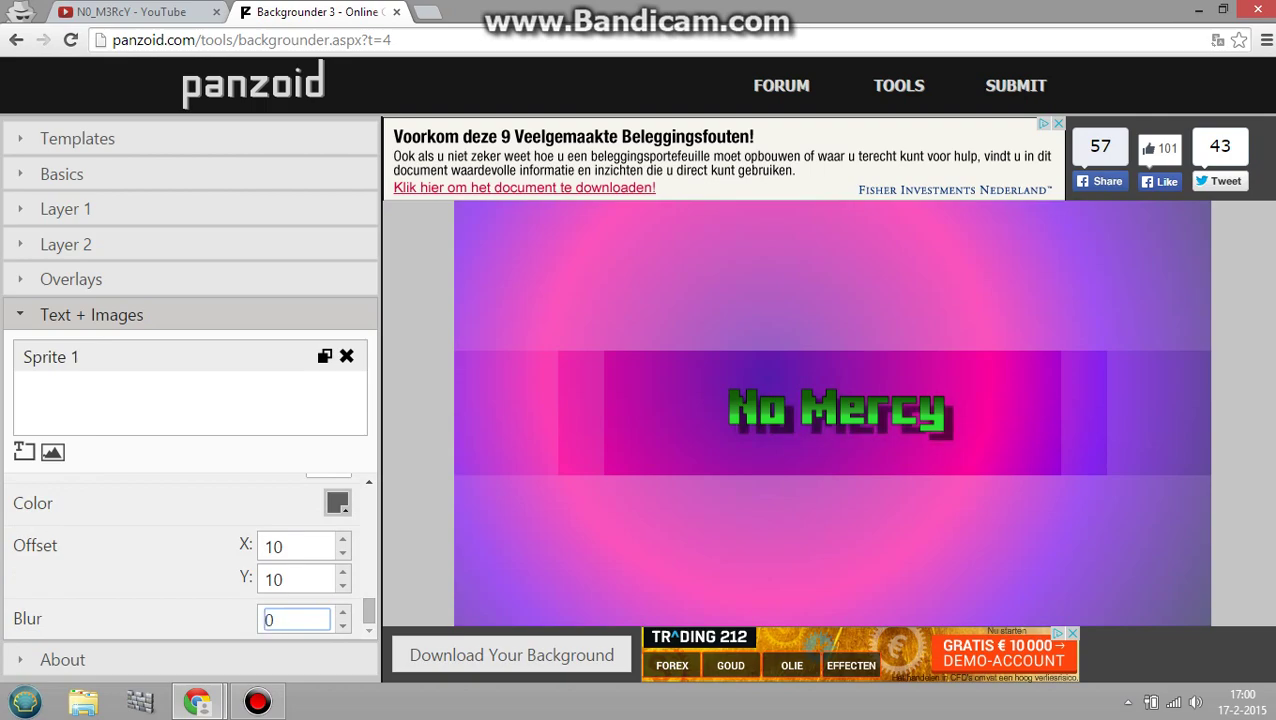
pyautogui.press('BackSpace')
pyautogui.write('10')
pyautogui.press('BackSpace')
pyautogui.press('BackSpace')
pyautogui.write('40')
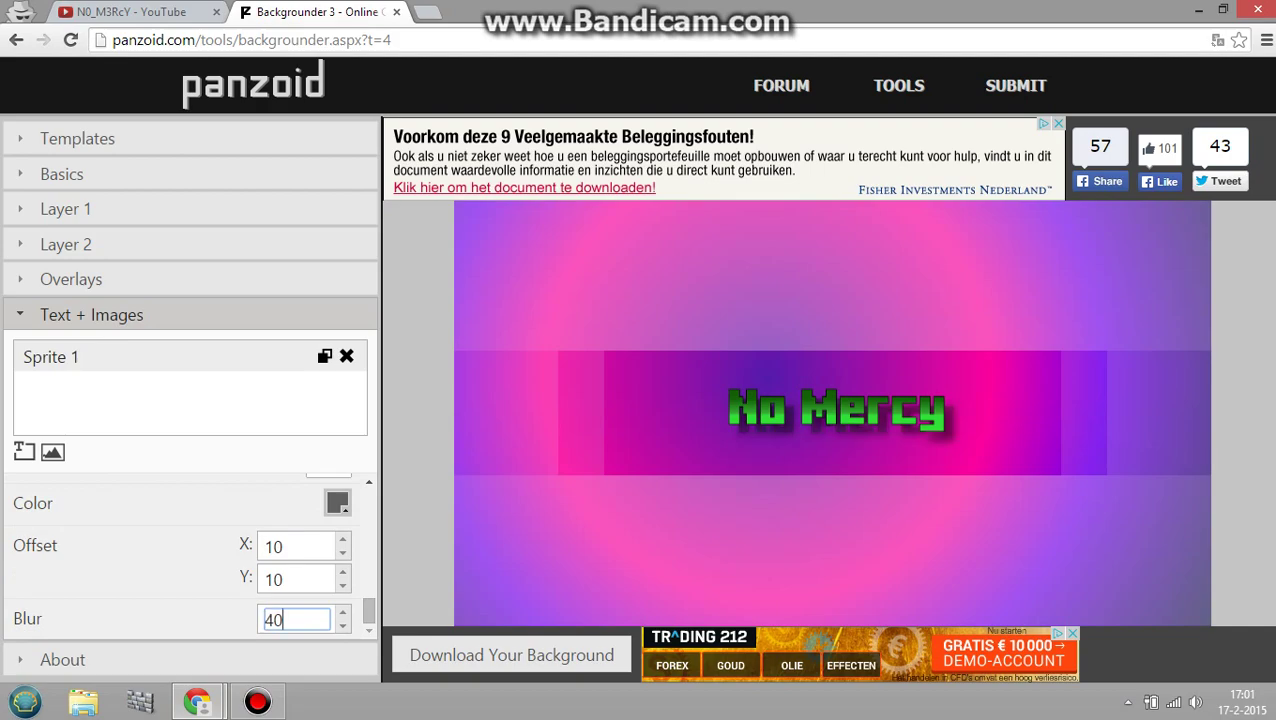
# Load the Minecraft creeper picture into the image sprite, Sprite 2
pyautogui.scroll(5, 190, 560)
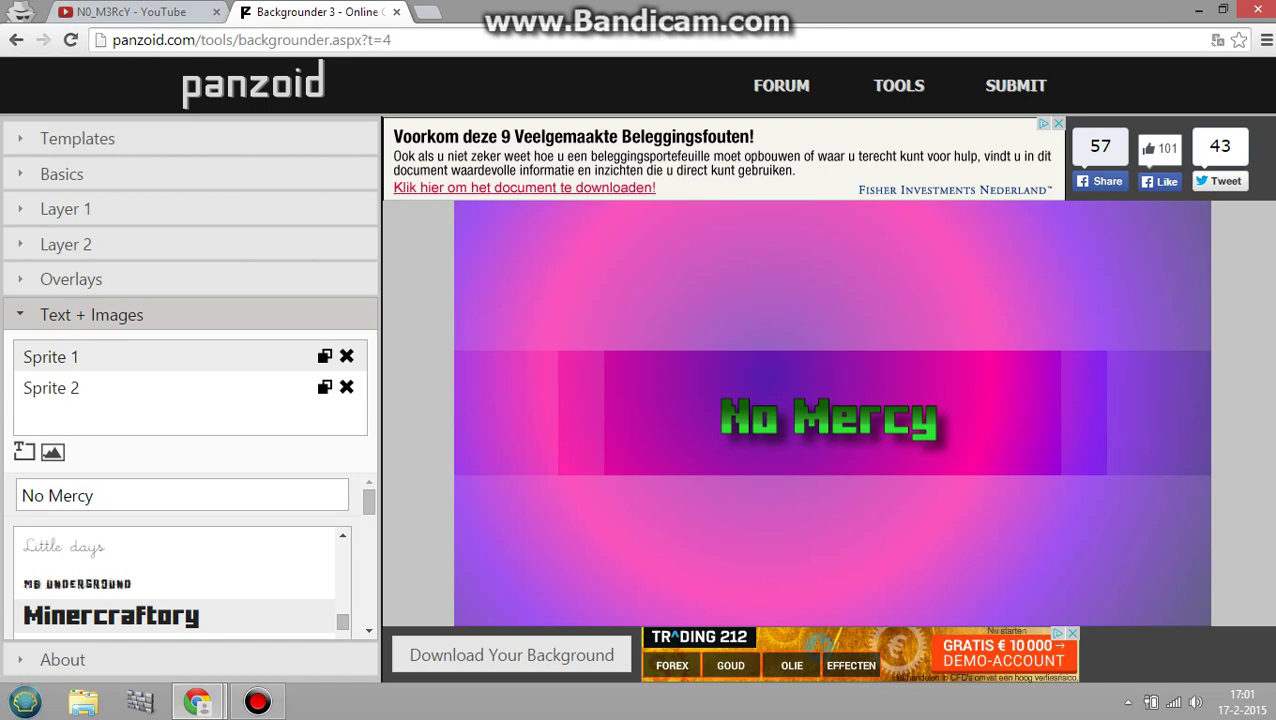
pyautogui.click(160, 387)
pyautogui.click(160, 387)
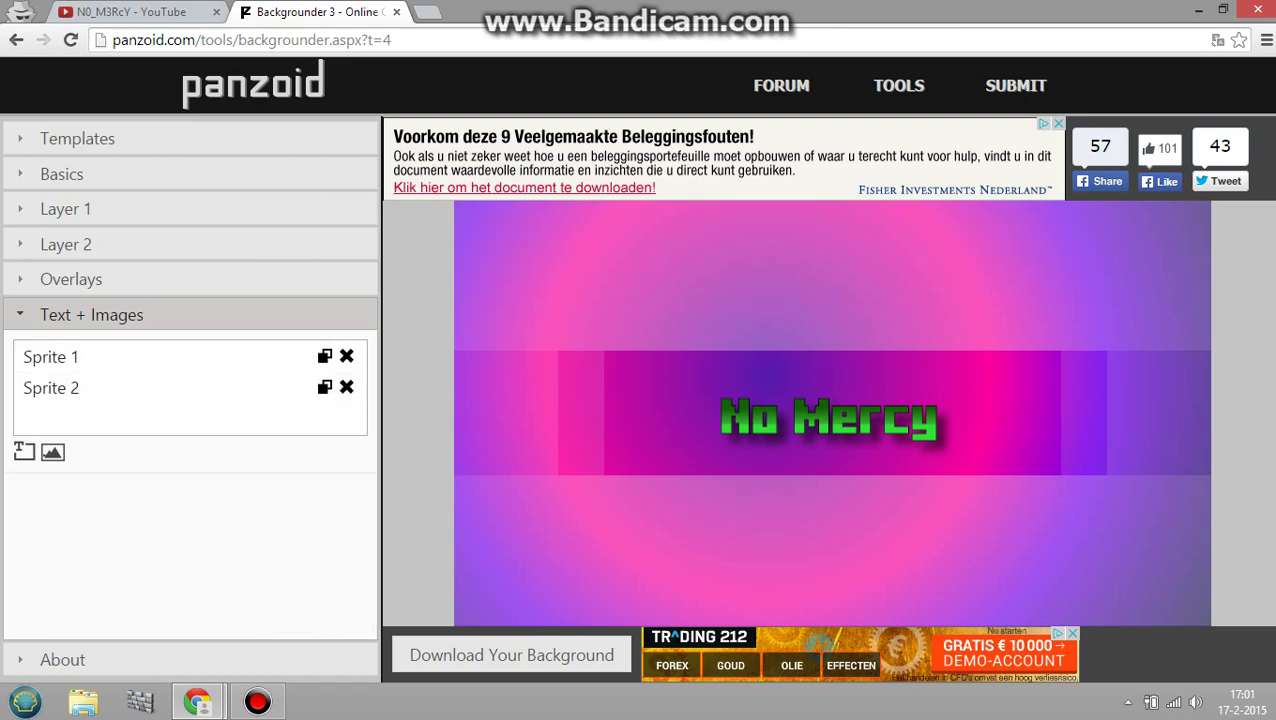
pyautogui.click(160, 387)
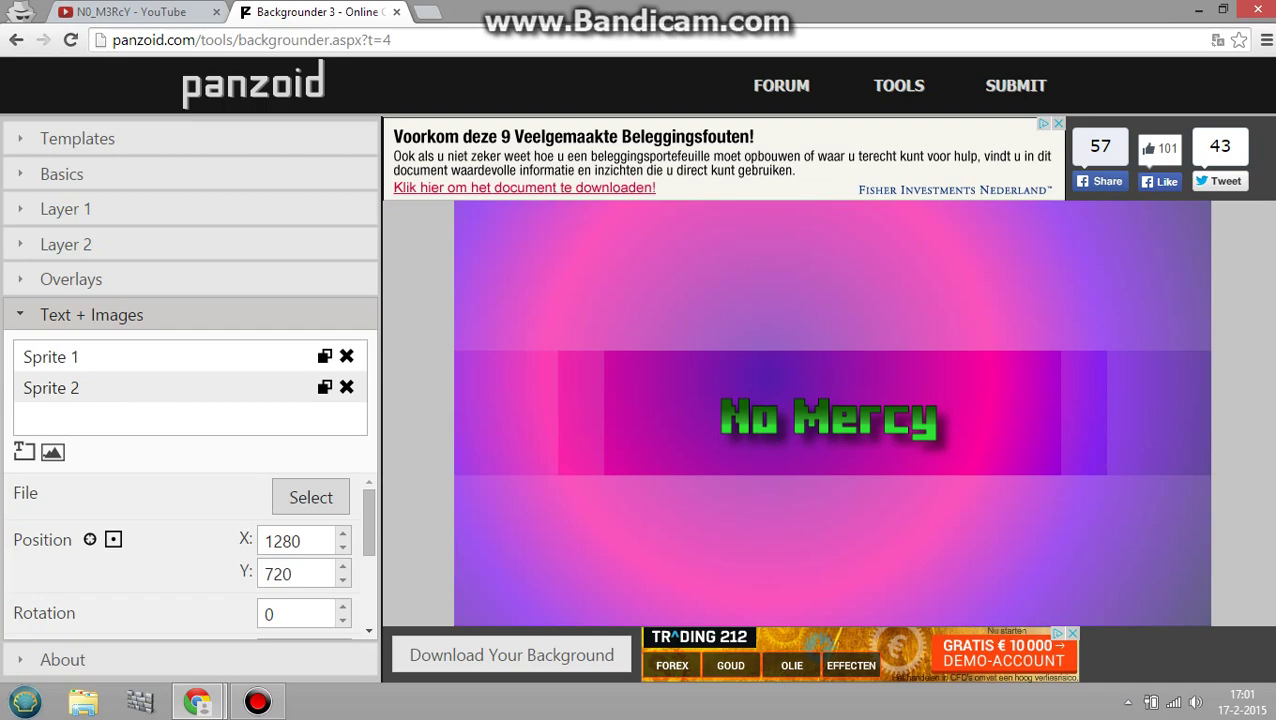
pyautogui.click(311, 497)
pyautogui.click(219, 150)
pyautogui.click(470, 419)
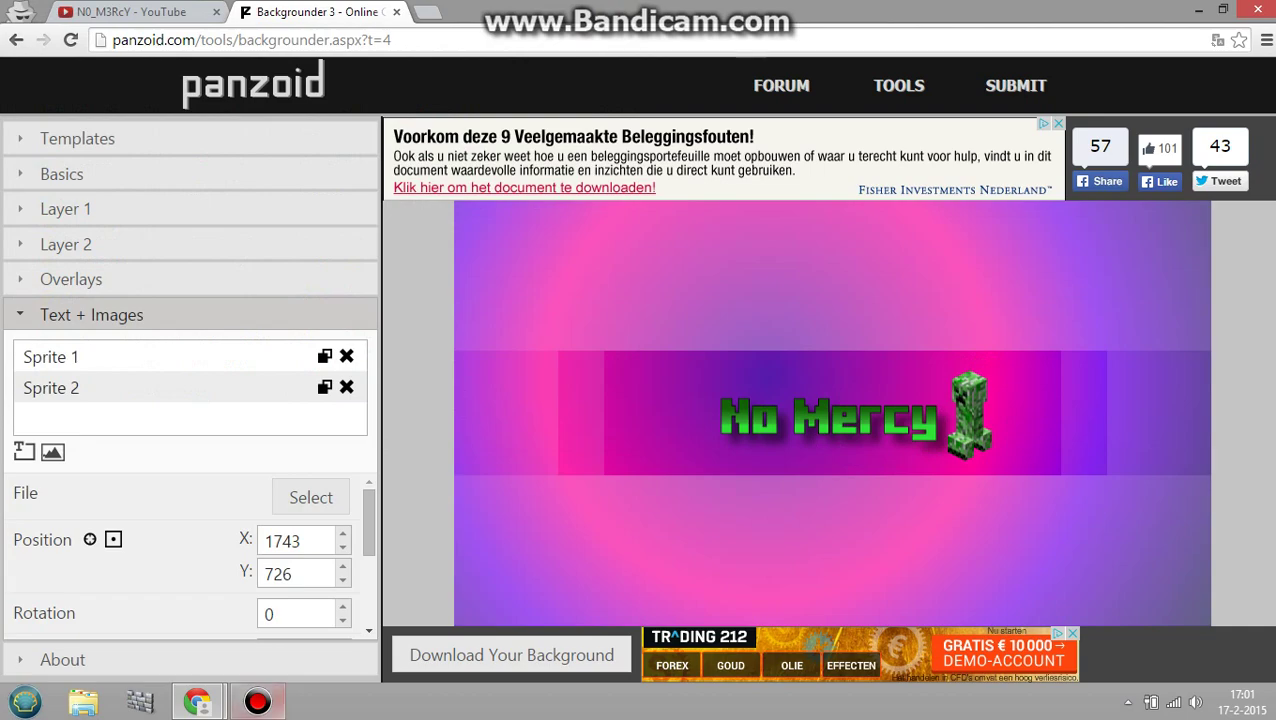
pyautogui.click(257, 702)
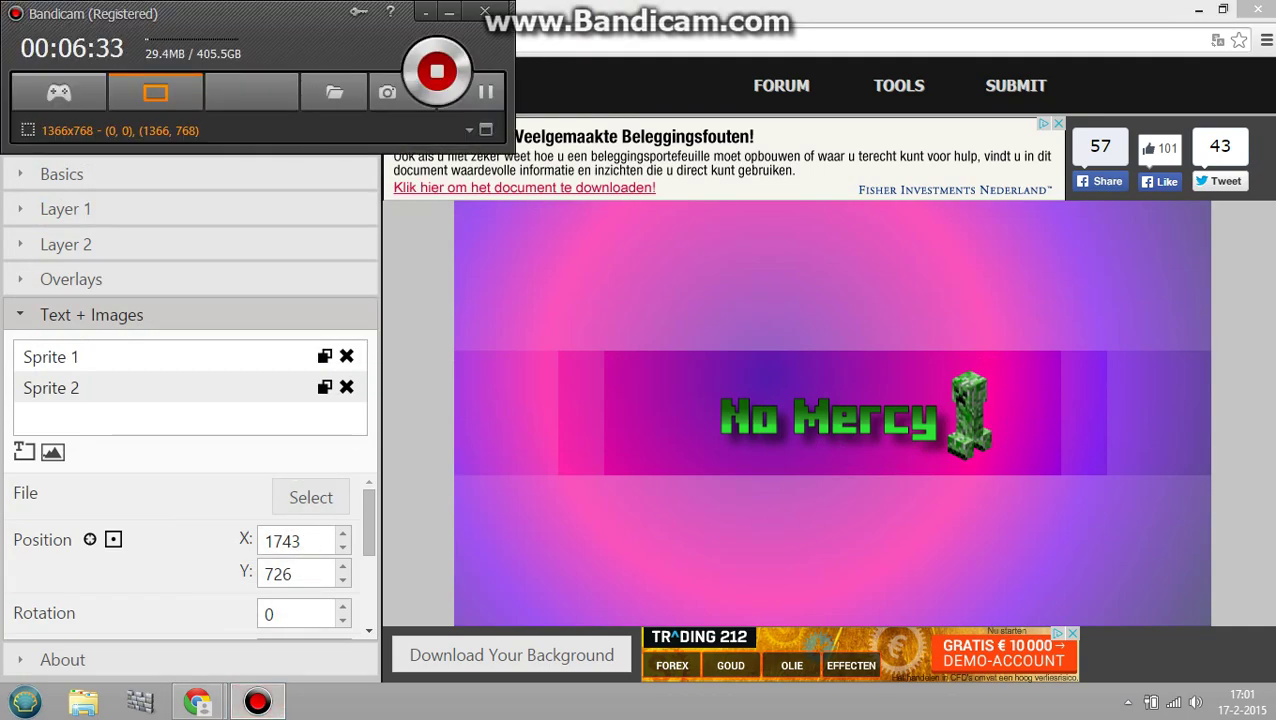
pyautogui.click(449, 12)
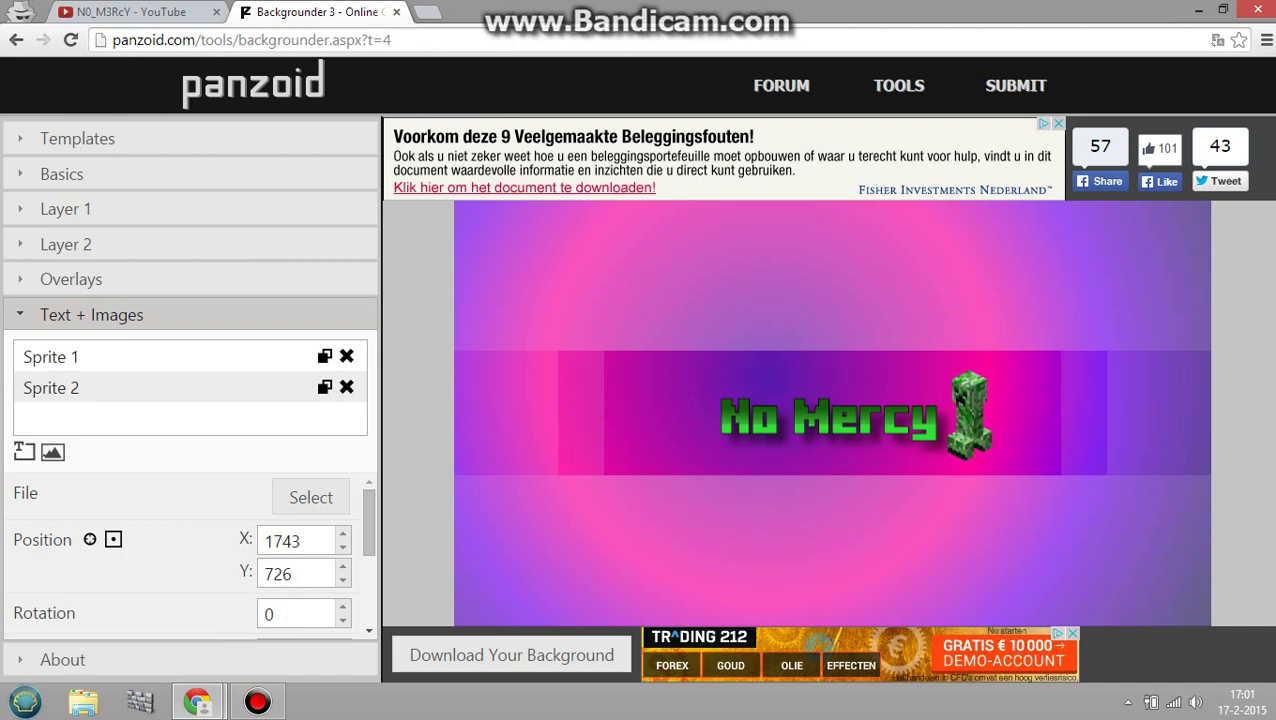
# Move the creeper image slightly away from the "No Mercy" text to about X 1771, Y 751
pyautogui.moveTo(970, 415); pyautogui.dragTo(978, 423)
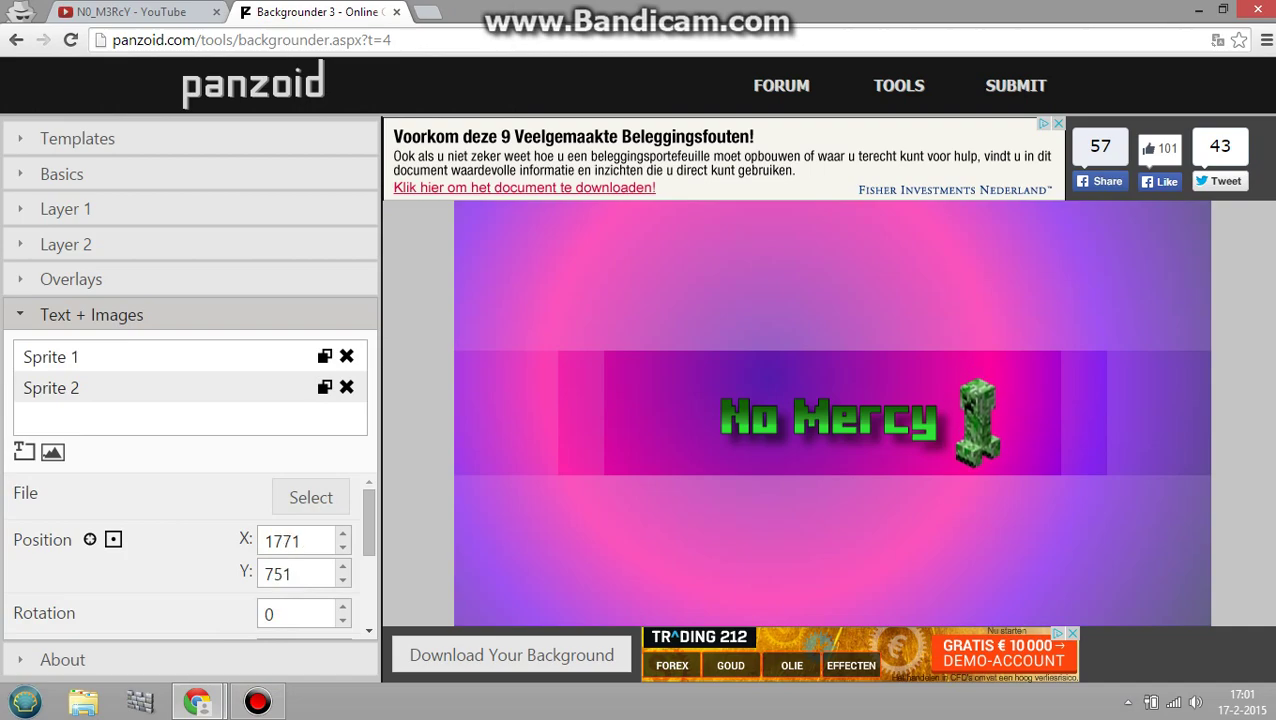
# Search Google Images for a creeper in a new tab and preview the Minecraft Wiki creeper picture
pyautogui.hotkey('ctrl', 't')
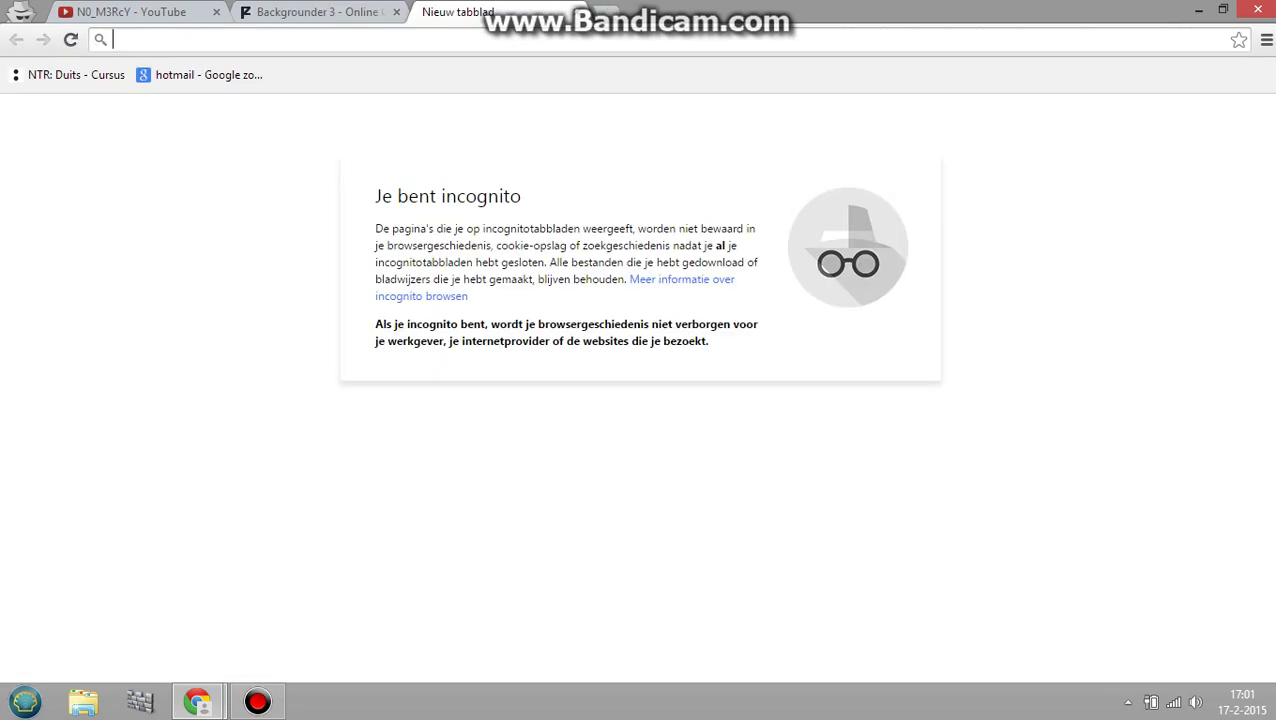
pyautogui.write('cr')
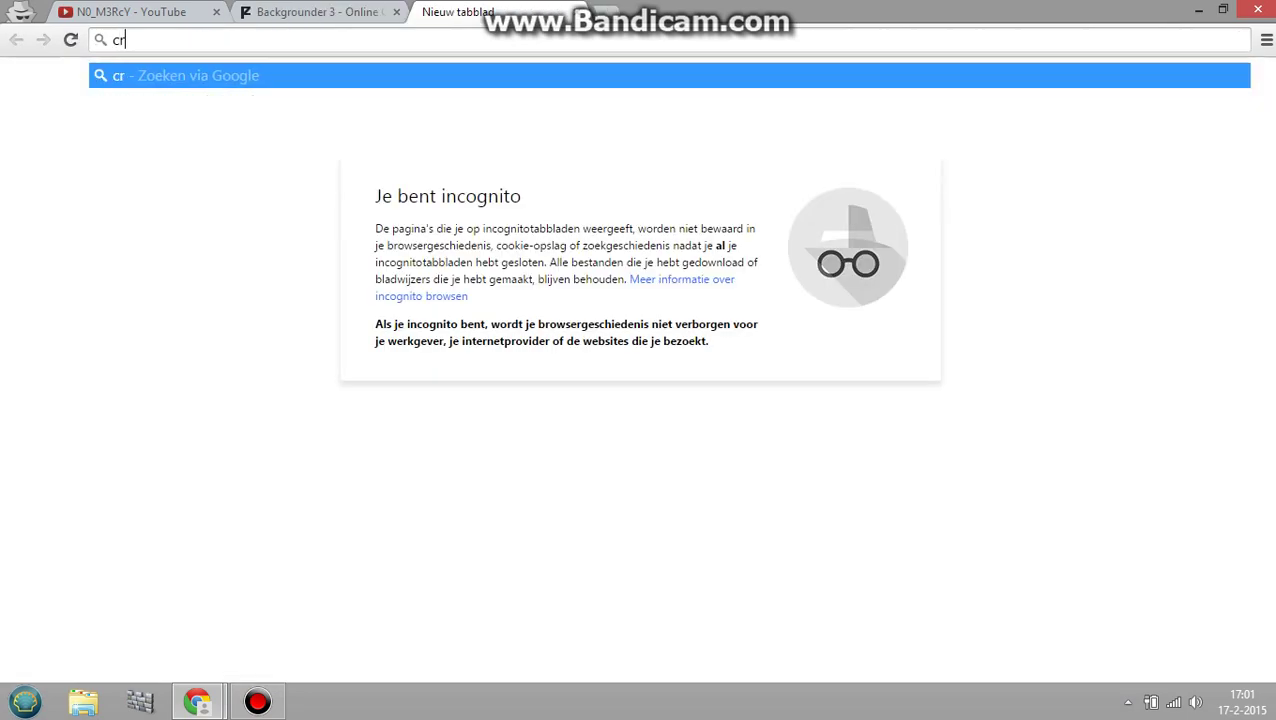
pyautogui.write('eepr')
pyautogui.press('Return')
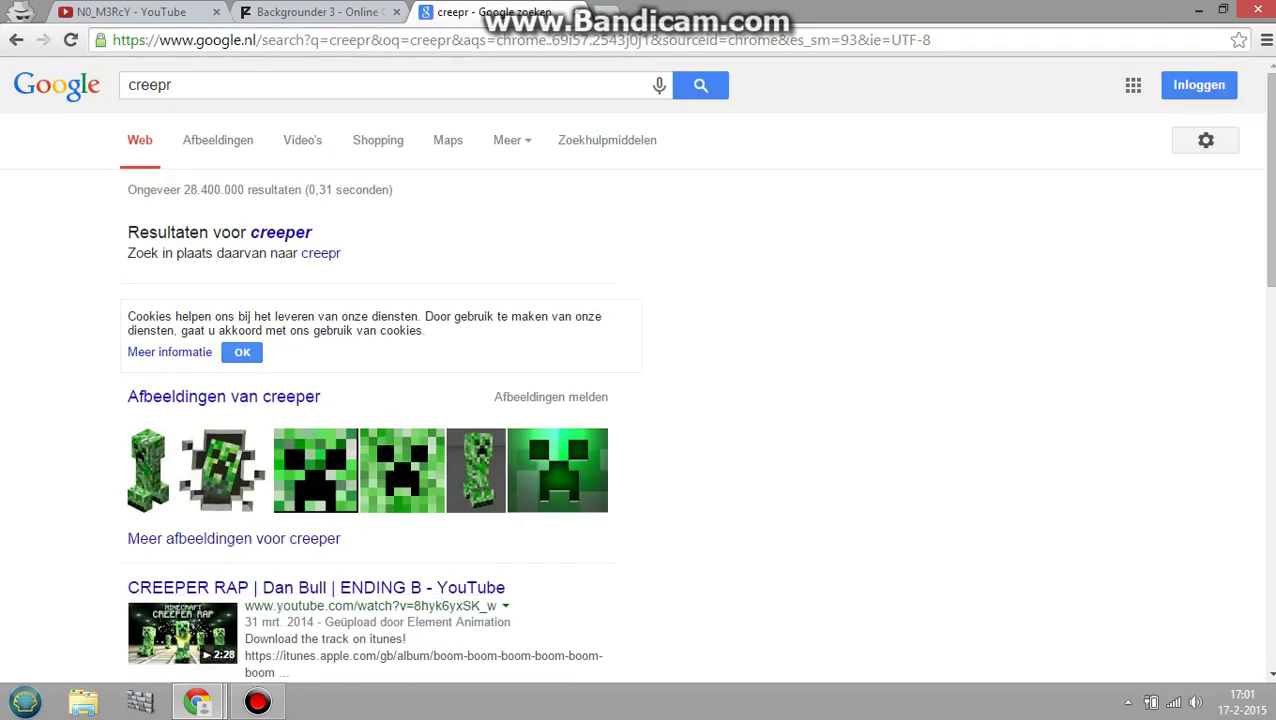
pyautogui.click(218, 140)
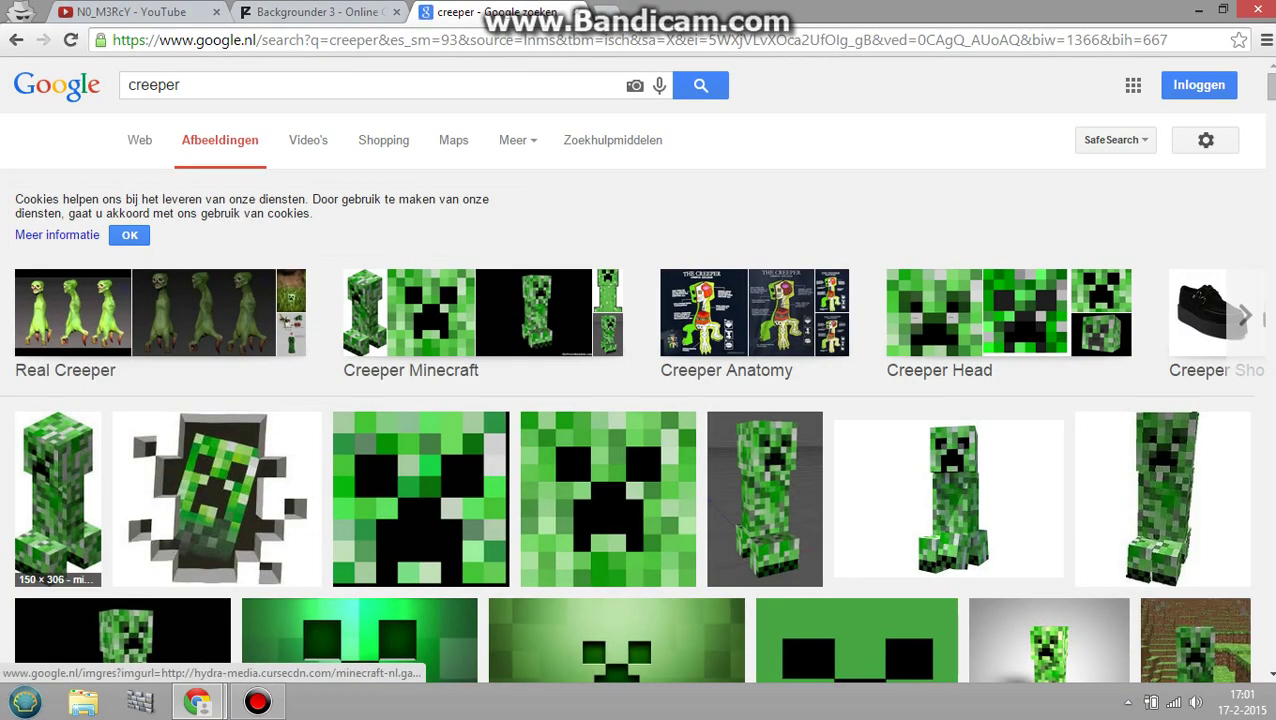
pyautogui.click(58, 497)
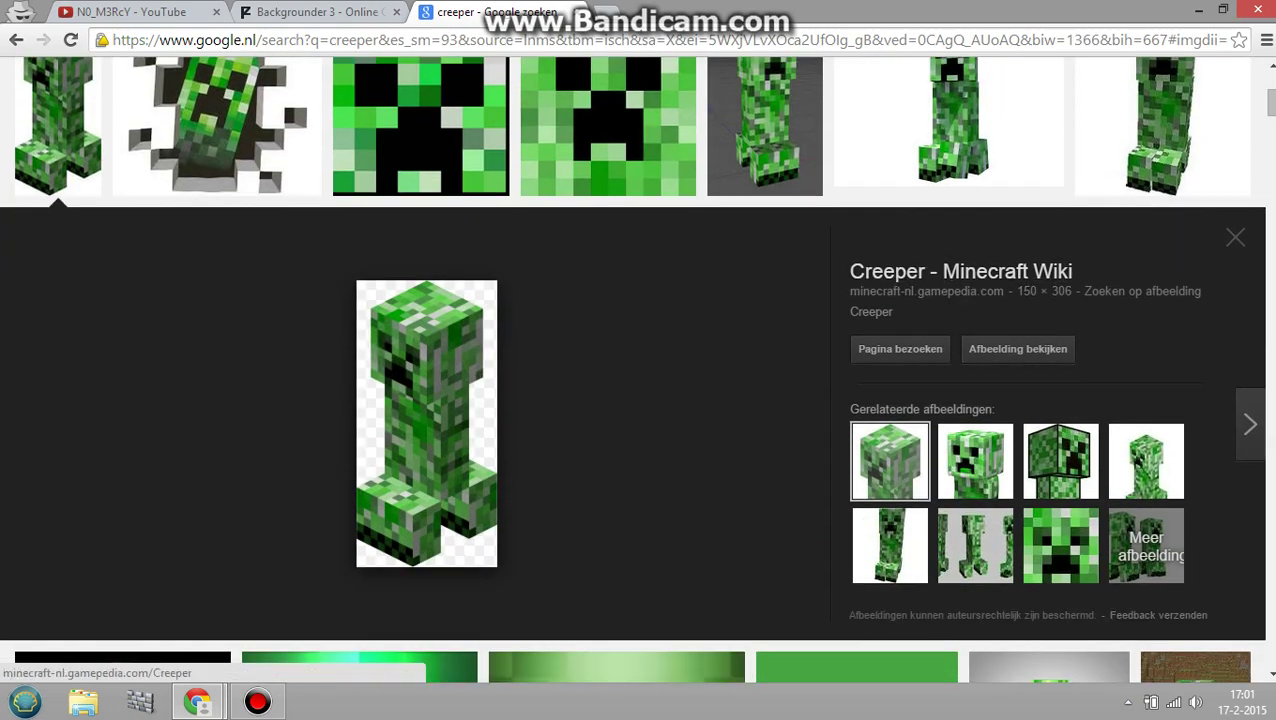
# Return to the Backgrounder page, add a third image sprite and delete it again
pyautogui.click(314, 12)
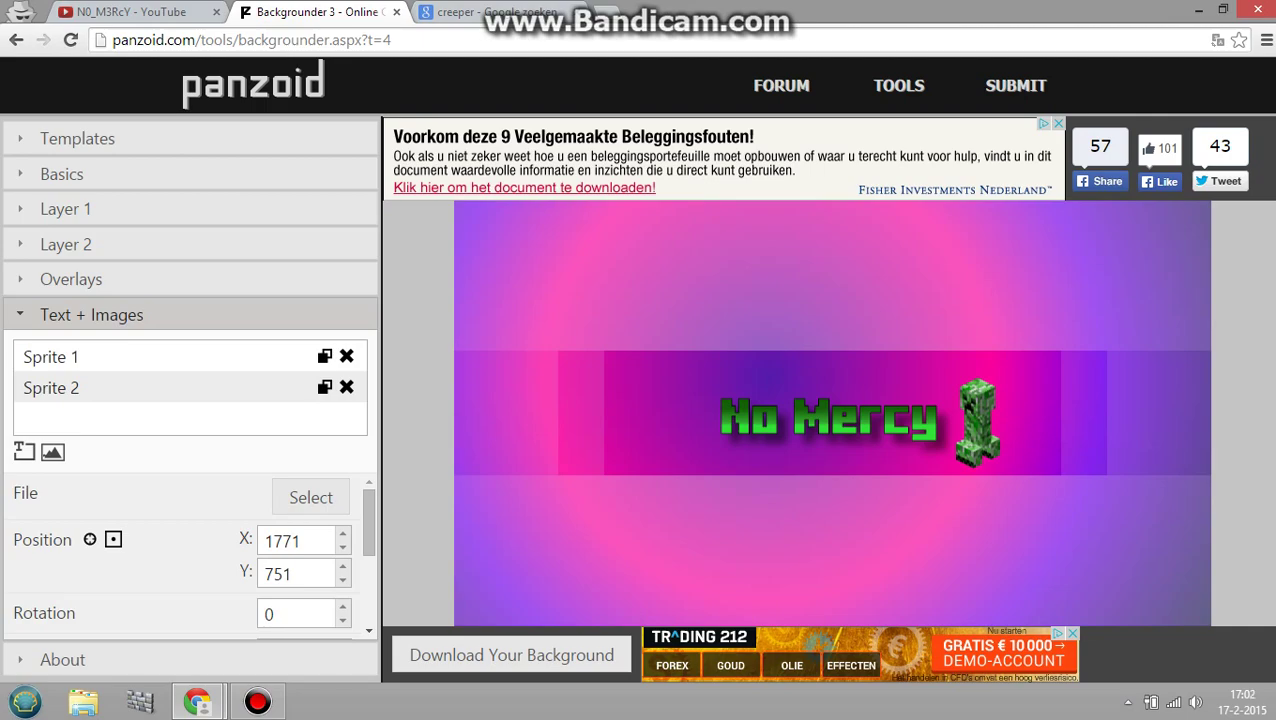
pyautogui.moveTo(8, 485); pyautogui.dragTo(72, 540)
pyautogui.click(72, 540)
pyautogui.click(52, 452)
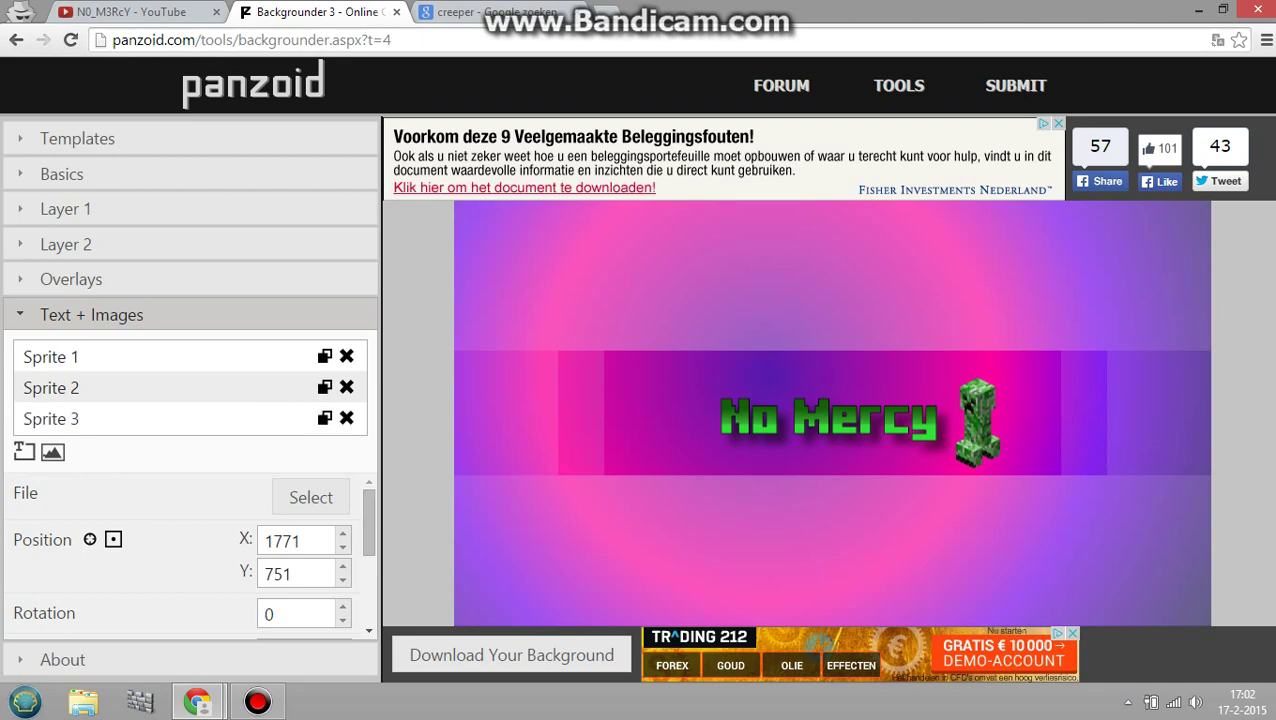
pyautogui.click(160, 418)
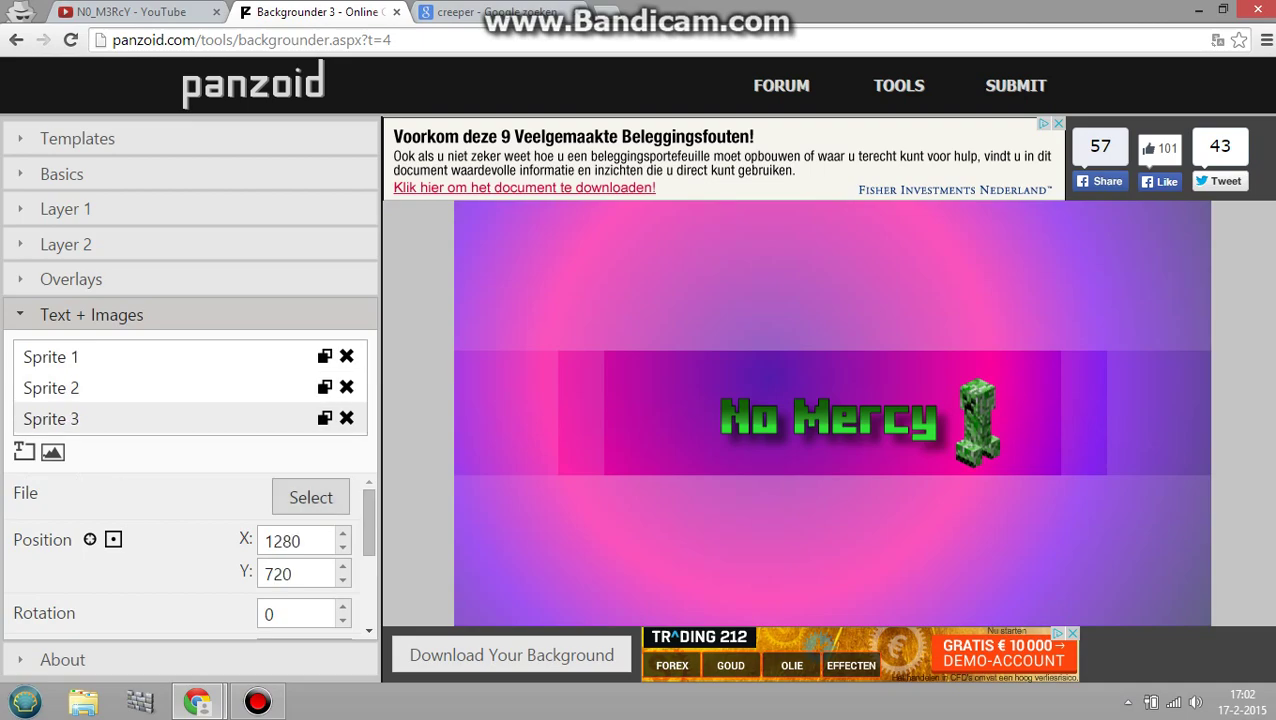
pyautogui.click(346, 418)
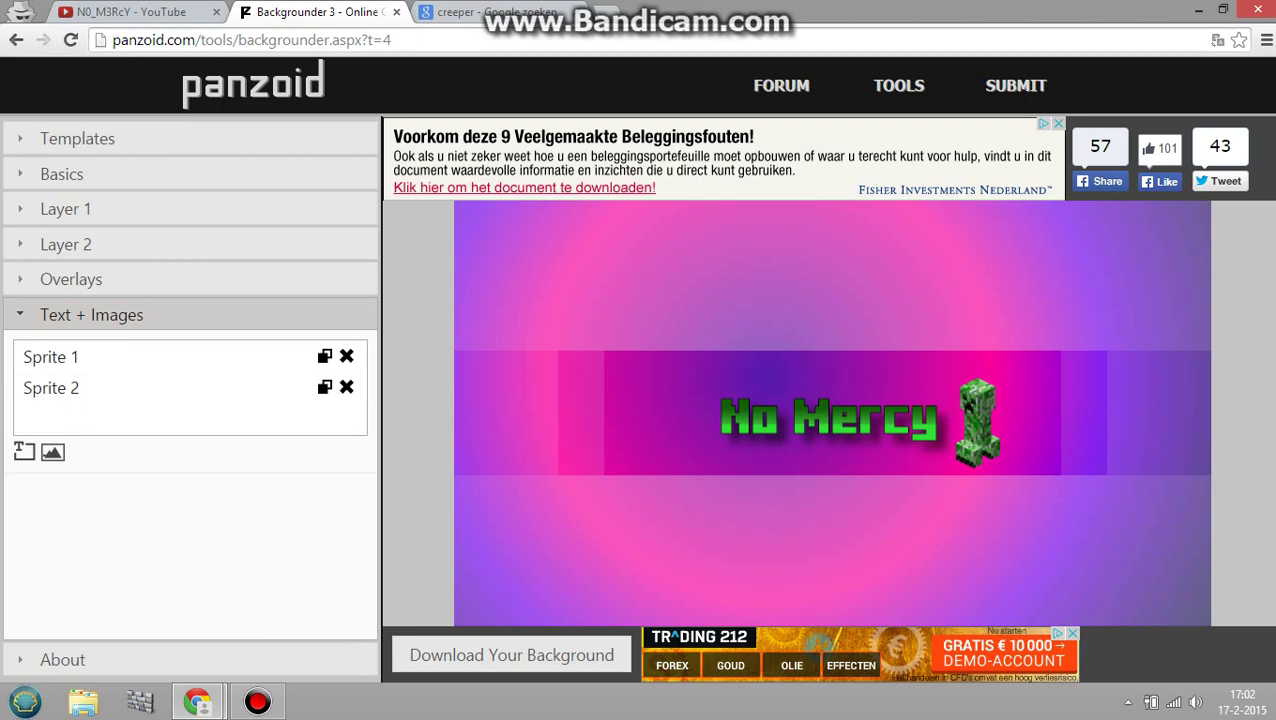
# Reposition the creeper image just beside the "No Mercy" text at about X 1766, Y 734, and close the Google tab
pyautogui.click(160, 387)
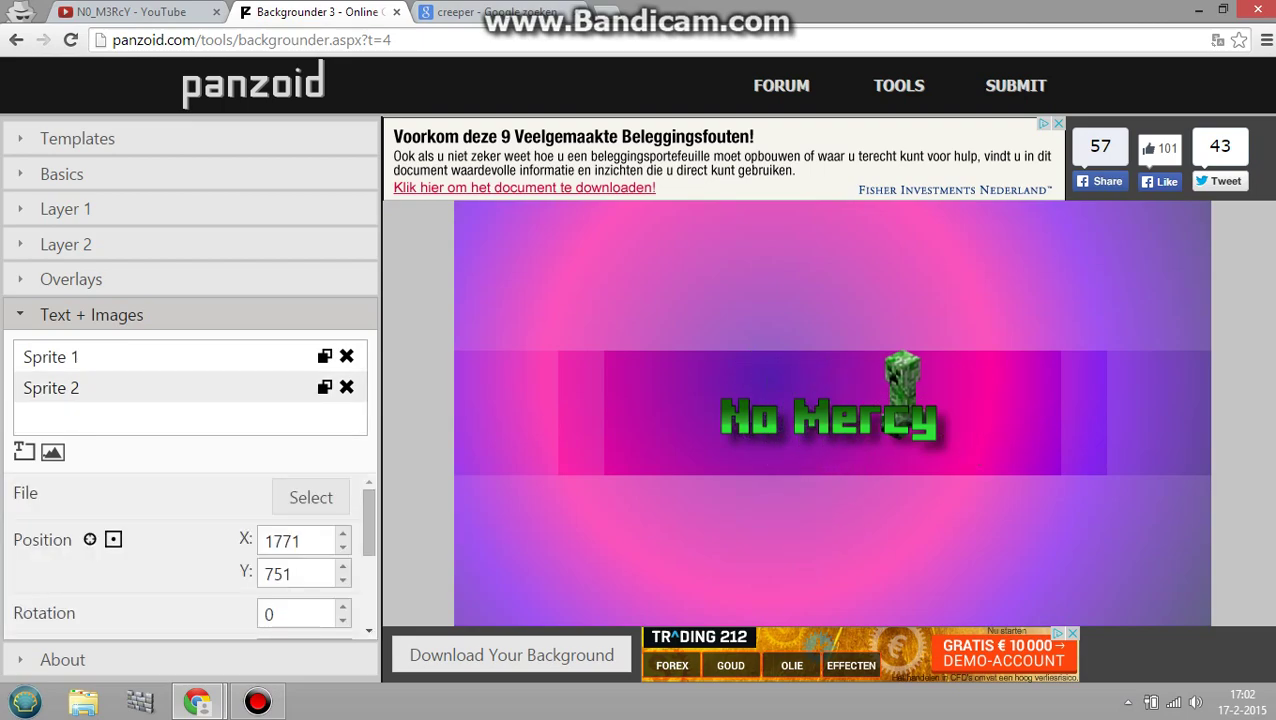
pyautogui.moveTo(1017, 417); pyautogui.dragTo(1014, 411)
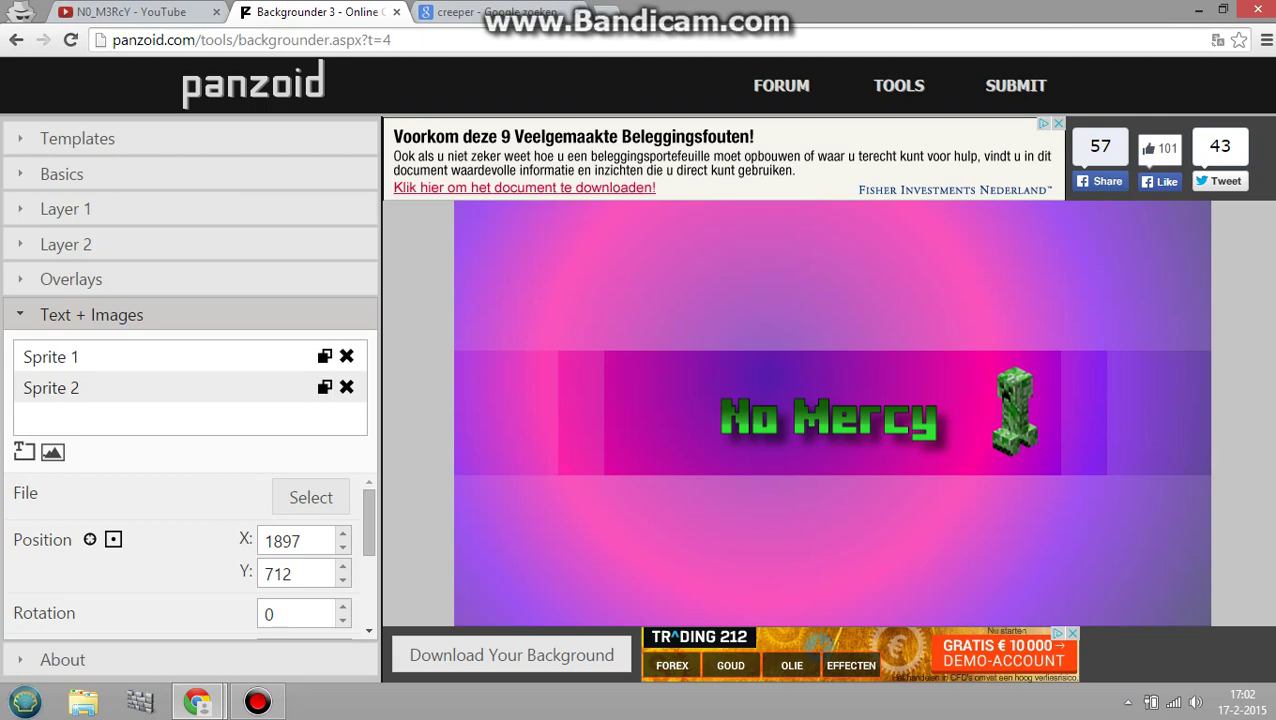
pyautogui.click(576, 12)
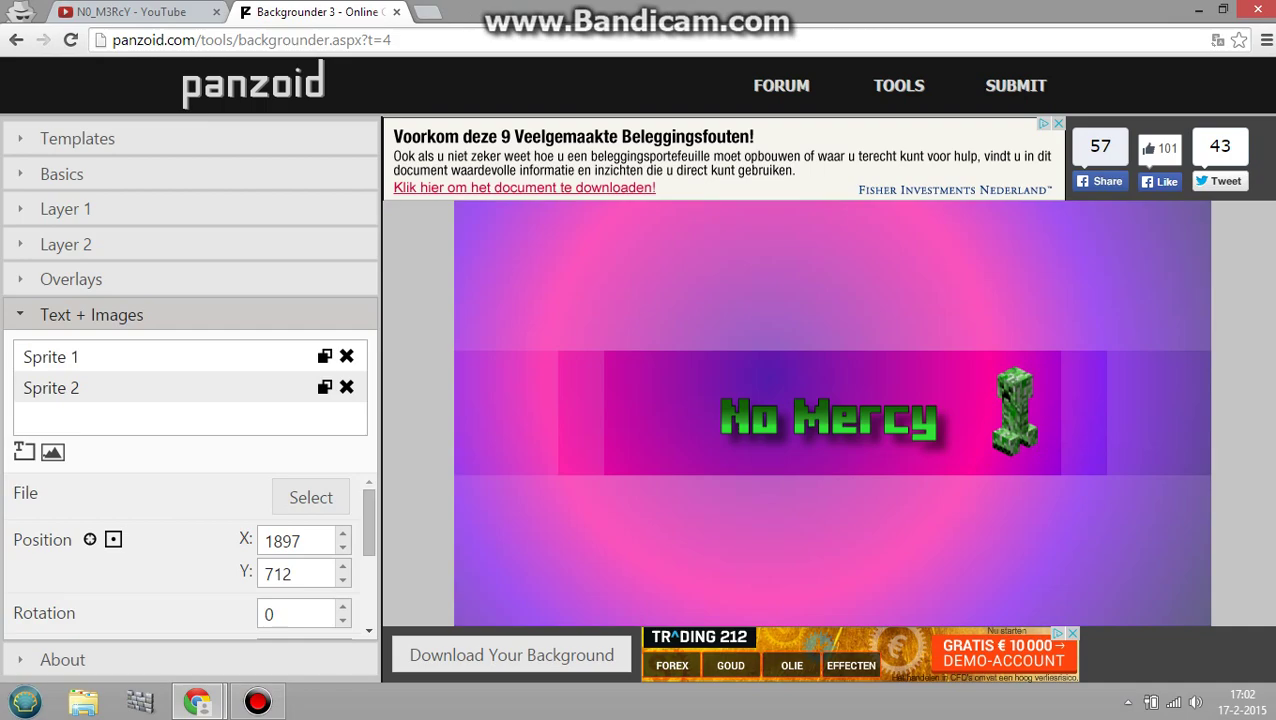
pyautogui.moveTo(1015, 410); pyautogui.dragTo(976, 417)
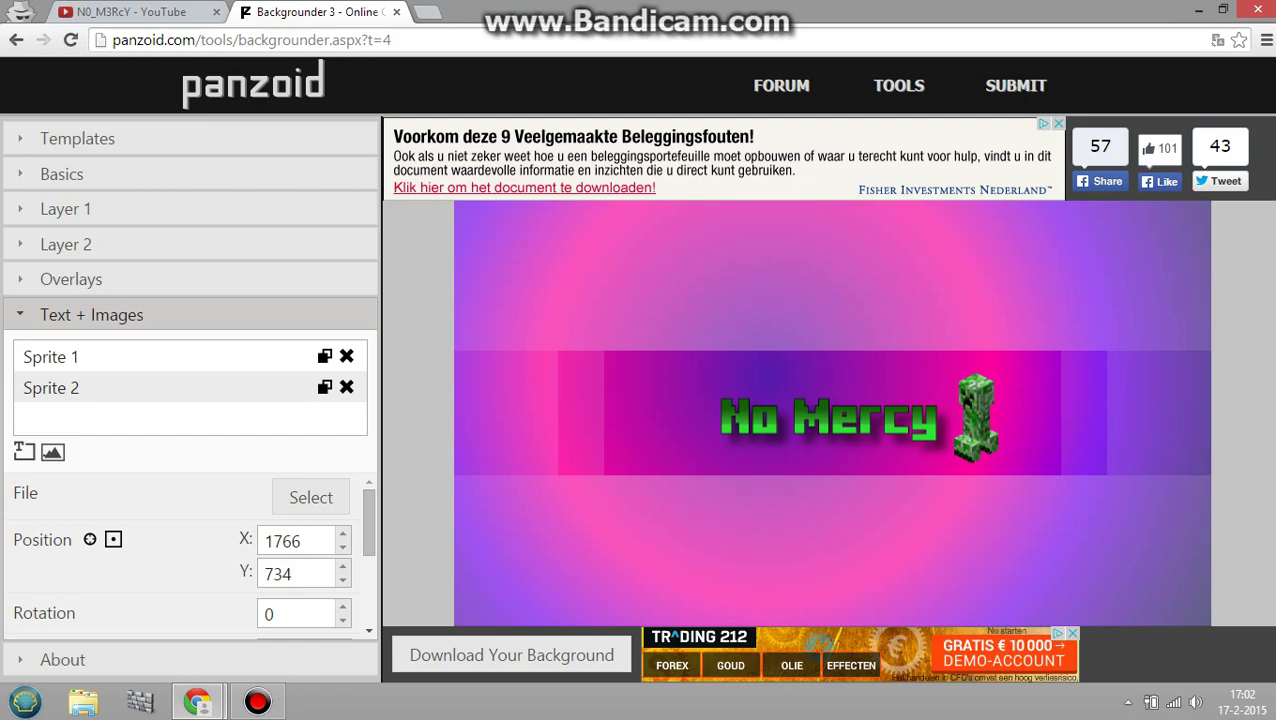
# Look at the existing banner on the YouTube channel page, and review the sprite settings and templates in Backgrounder
pyautogui.click(130, 12)
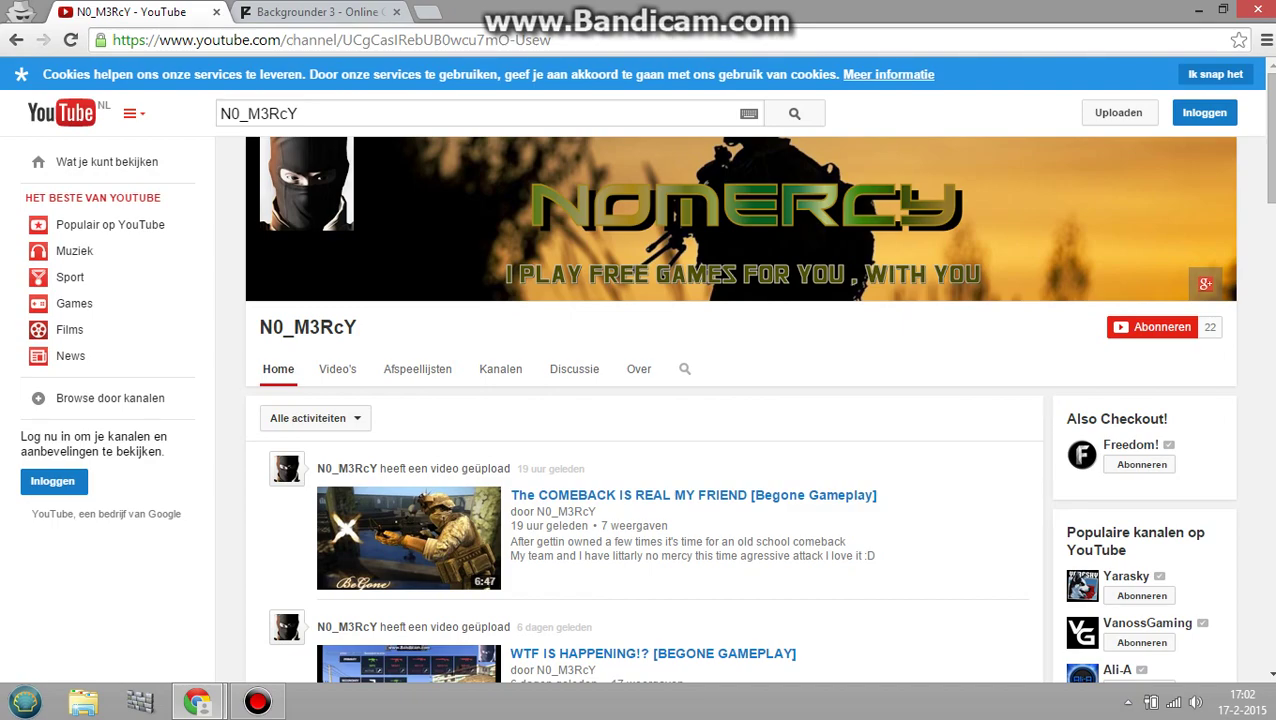
pyautogui.click(310, 12)
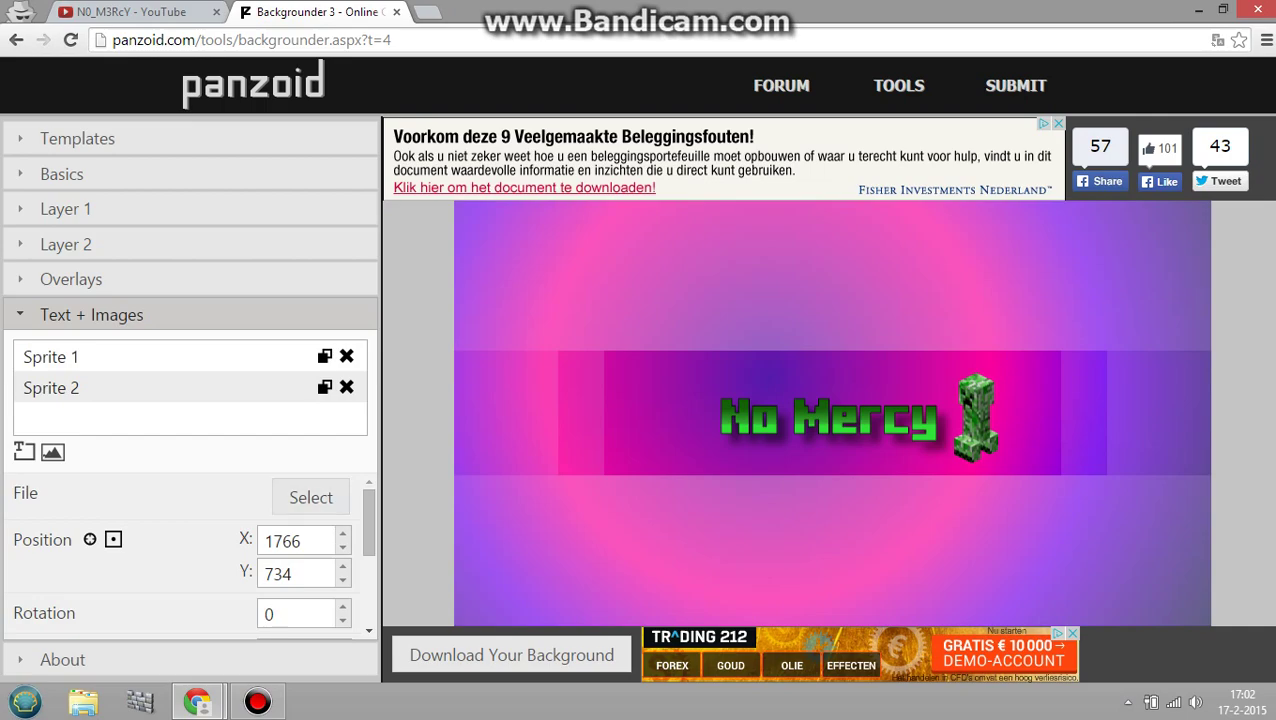
pyautogui.scroll(-5, 190, 555)
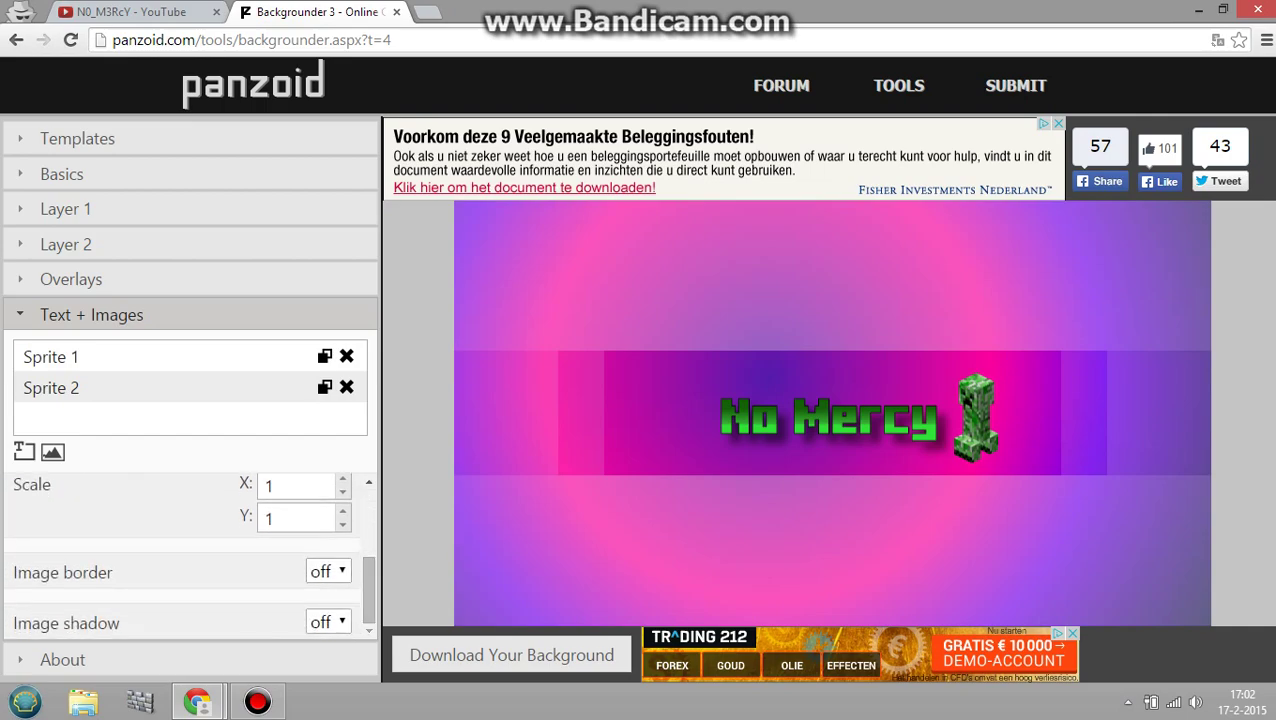
pyautogui.click(165, 356)
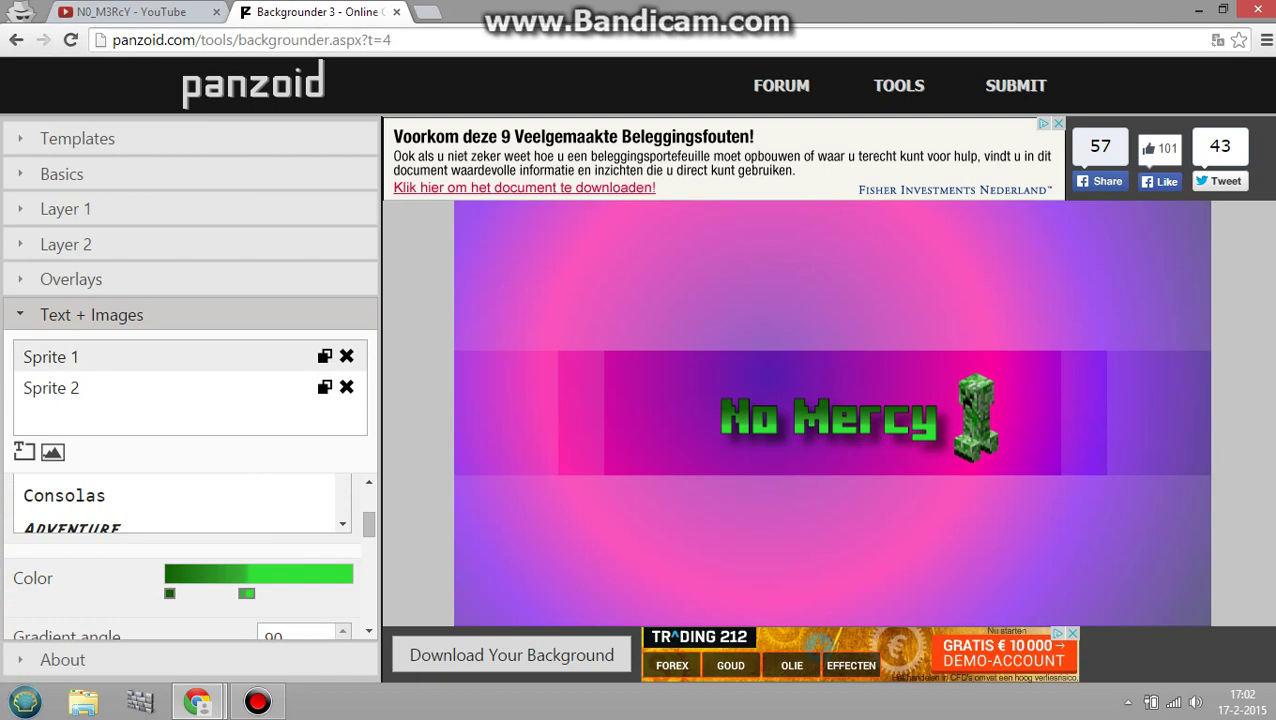
pyautogui.click(190, 138)
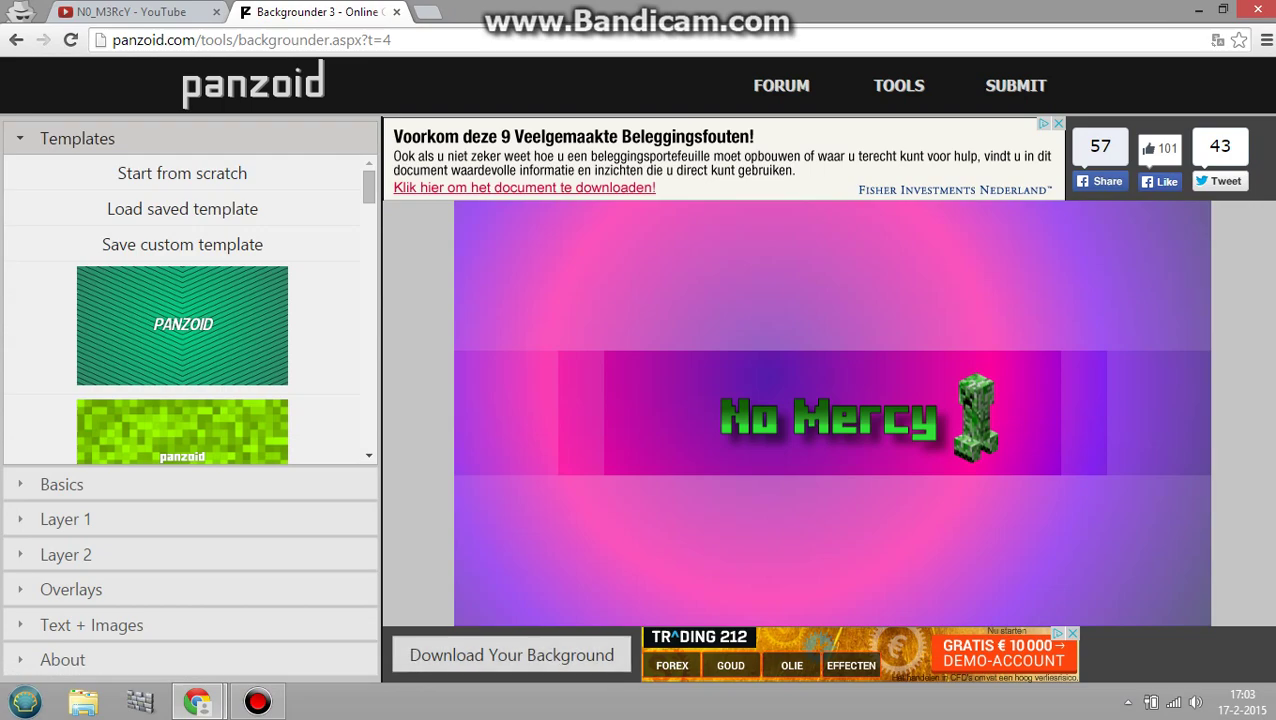
# Download the finished background, view the PNG file in Windows Photo Viewer and close the viewer
pyautogui.click(511, 654)
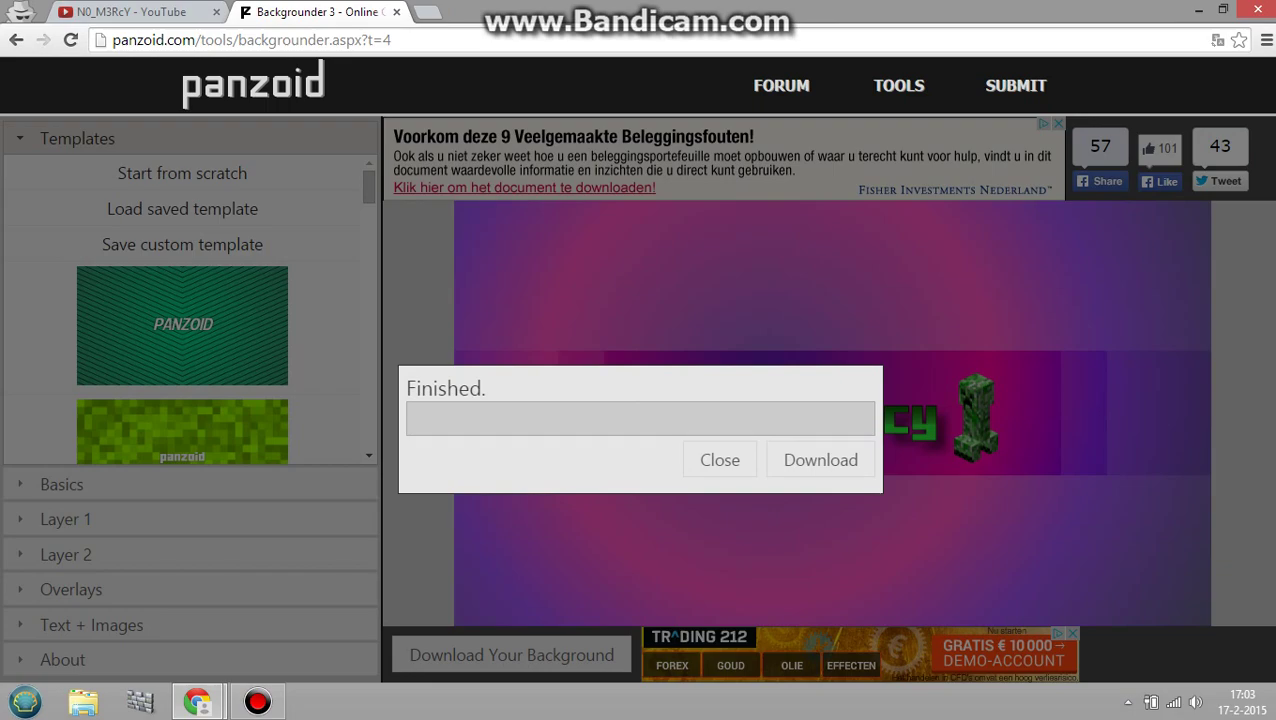
pyautogui.click(820, 459)
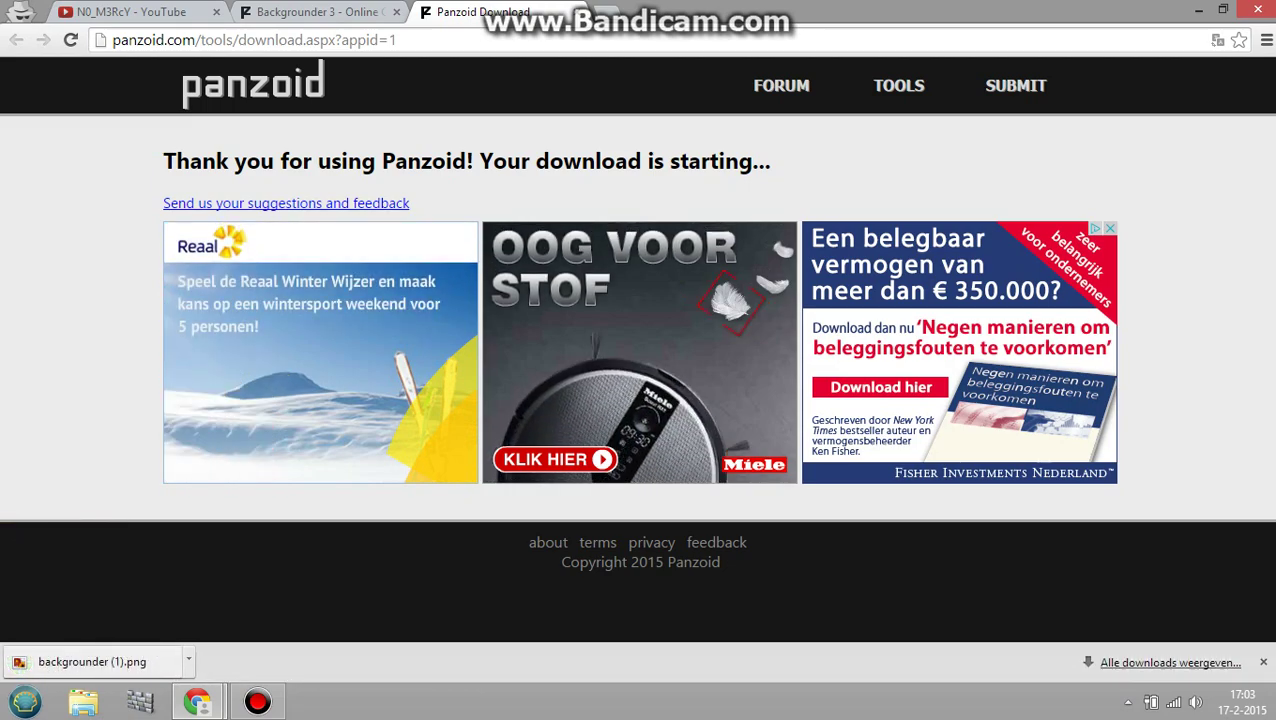
pyautogui.click(188, 661)
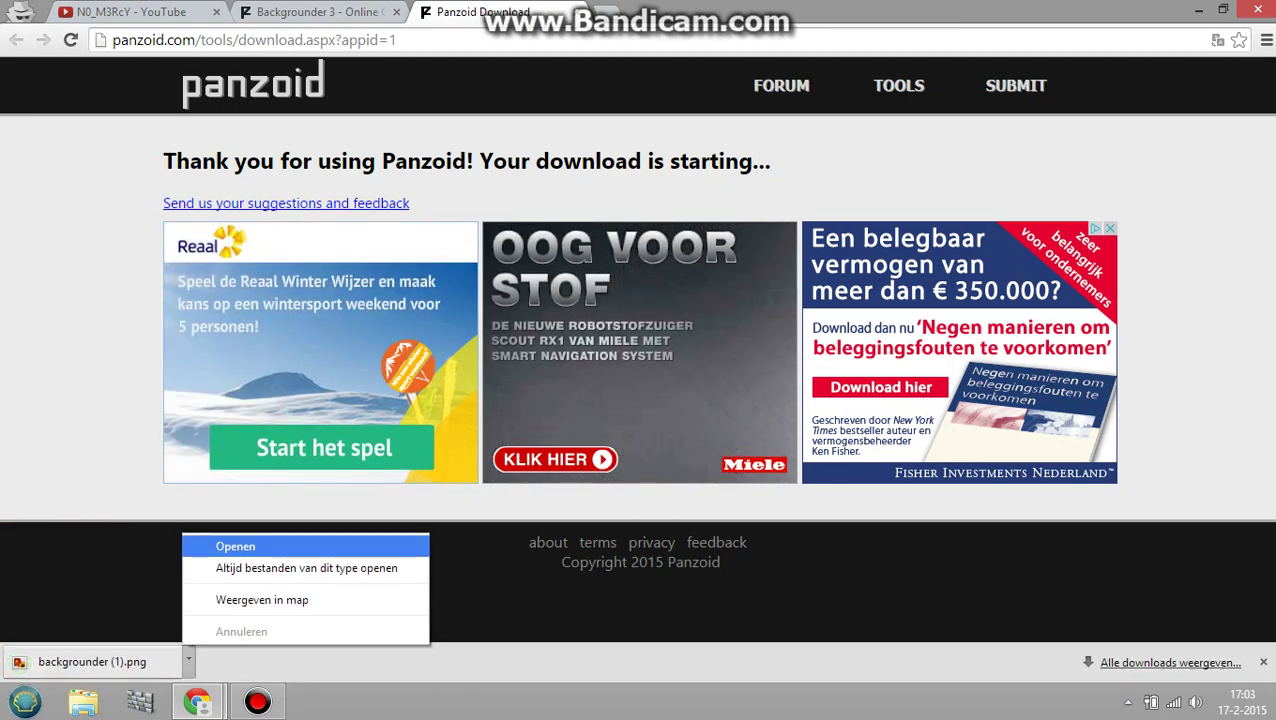
pyautogui.click(236, 546)
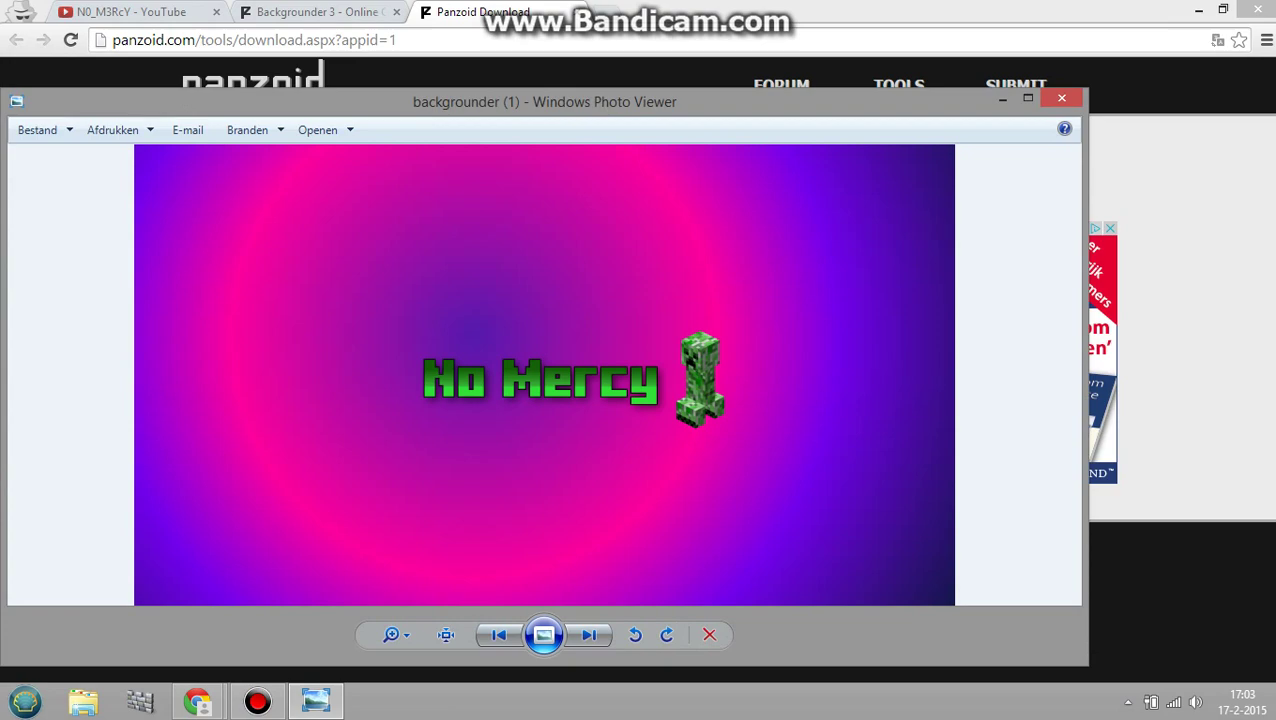
pyautogui.moveTo(544, 101); pyautogui.dragTo(549, 21)
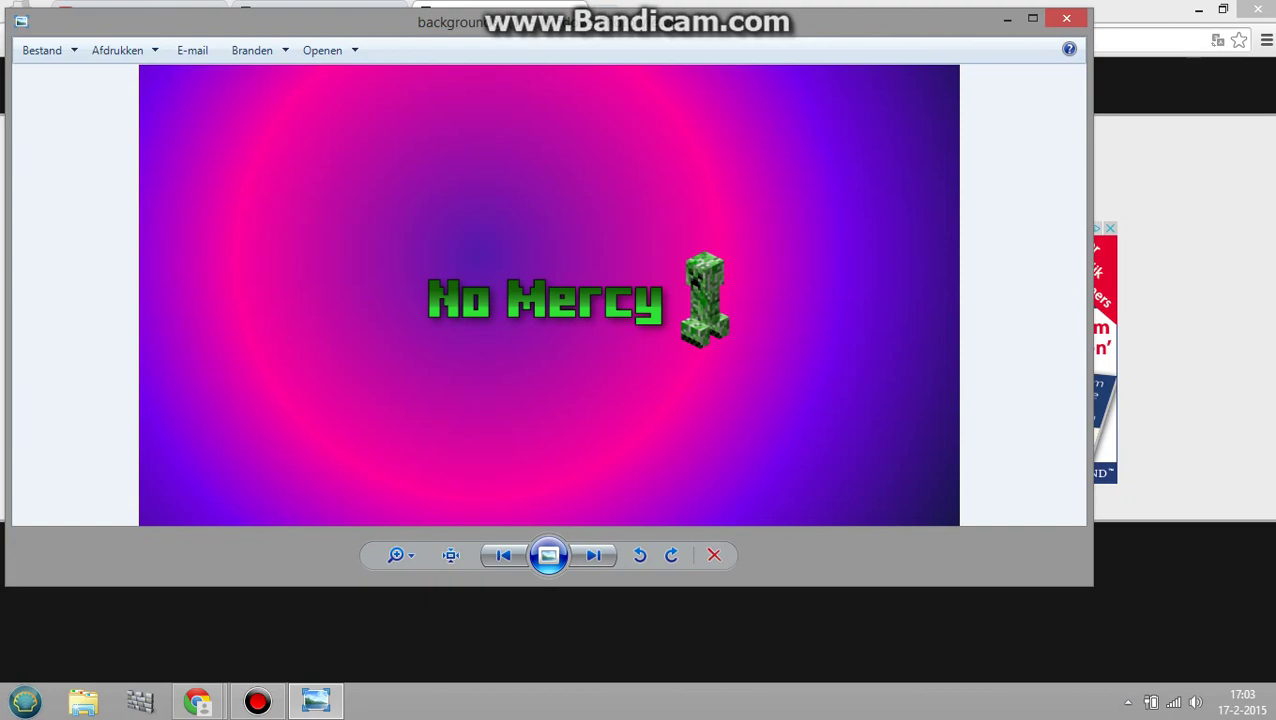
pyautogui.click(1066, 18)
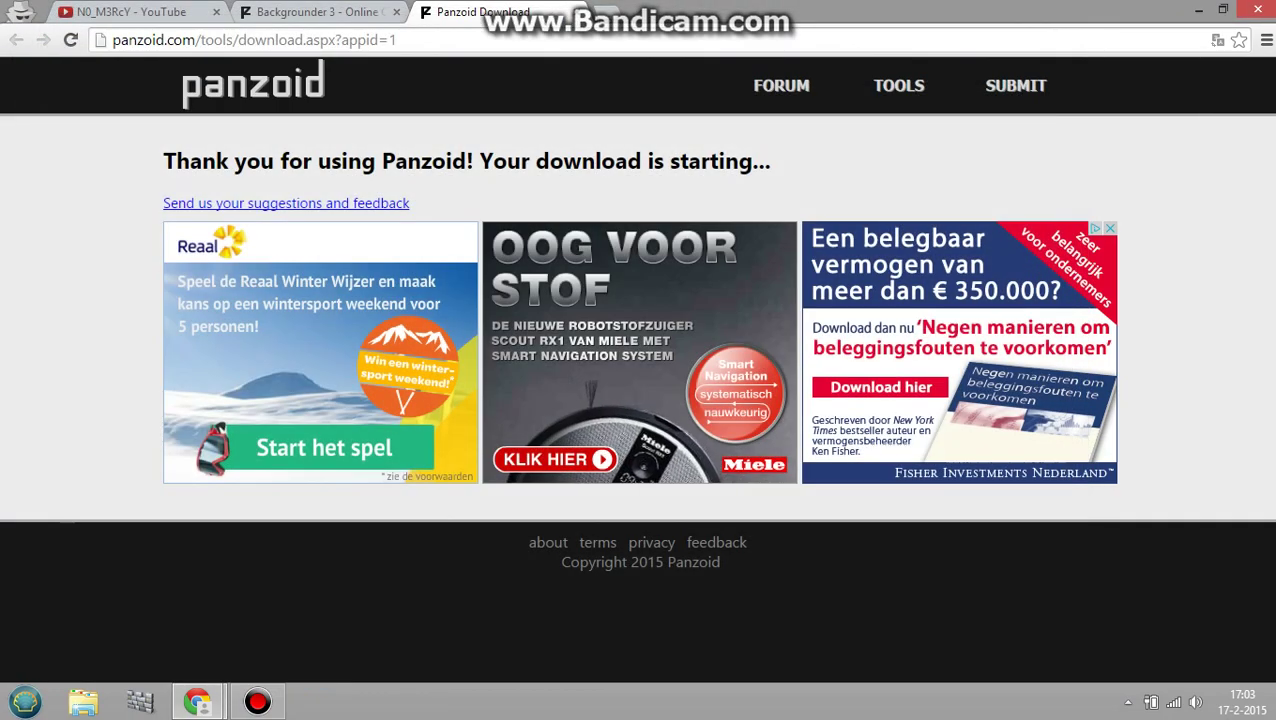
# Return to the Backgrounder page and dismiss the download dialog
pyautogui.click(310, 12)
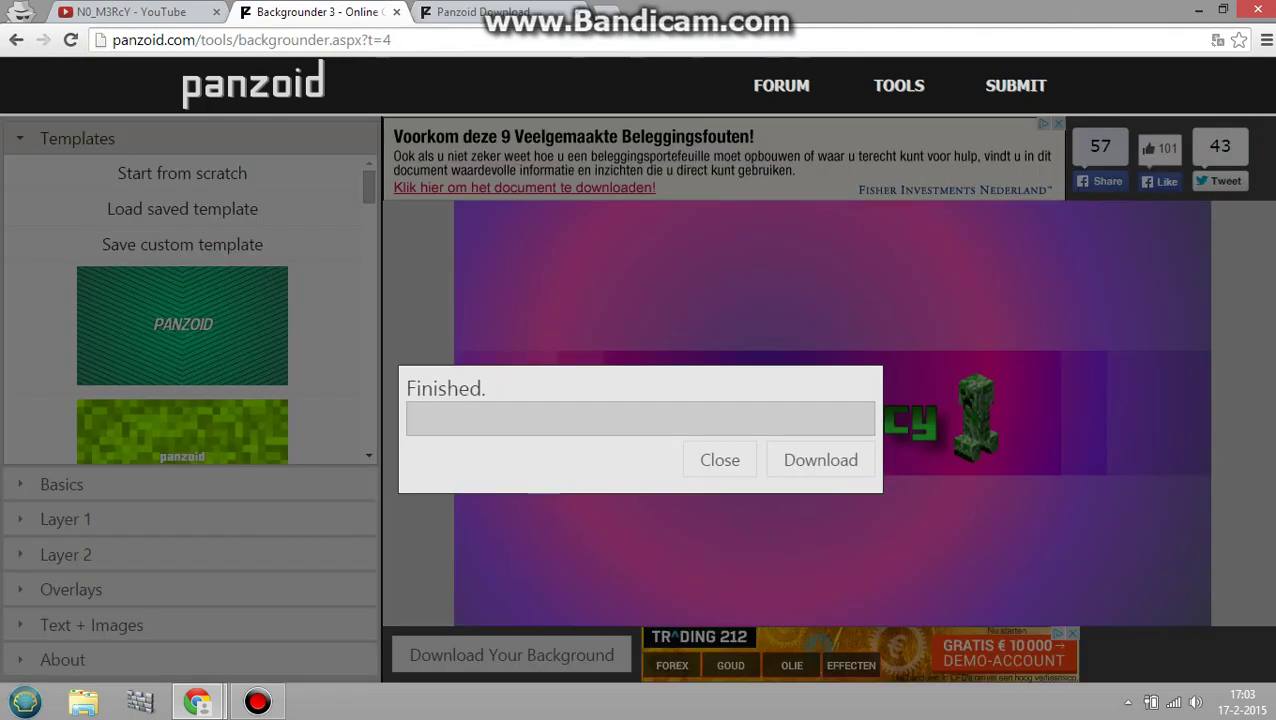
pyautogui.click(720, 459)
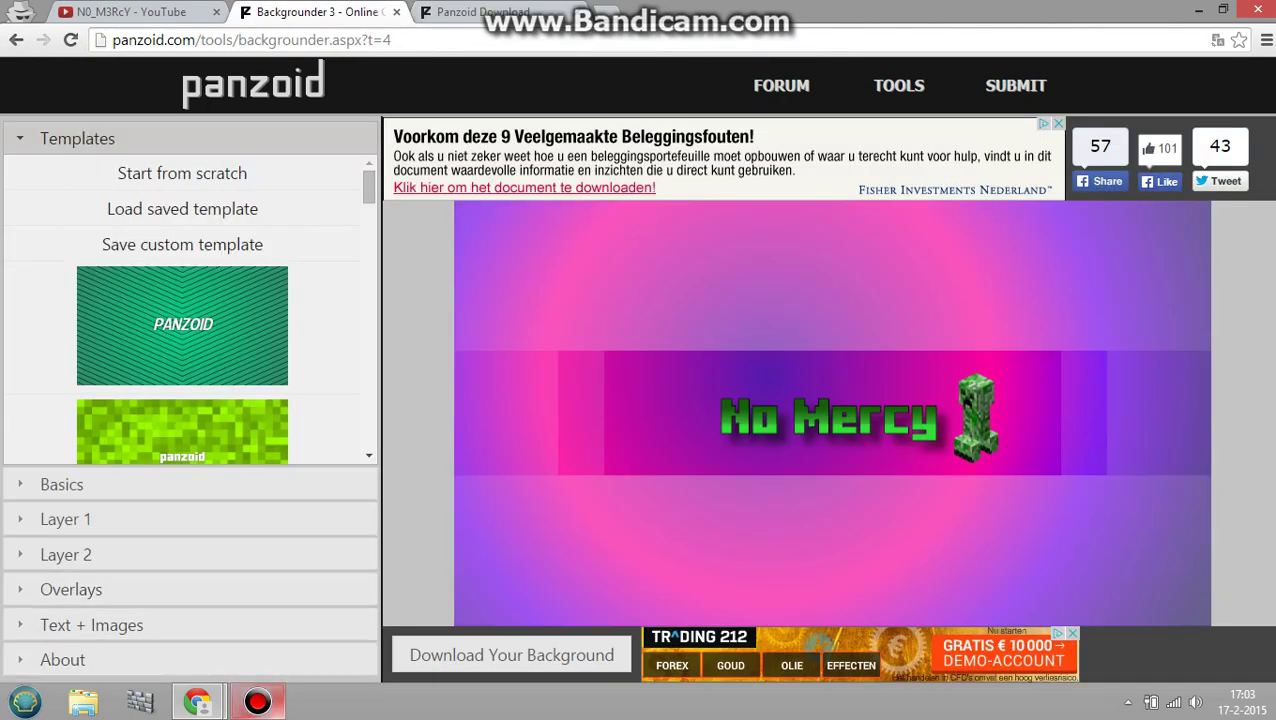
pyautogui.moveTo(257, 701)
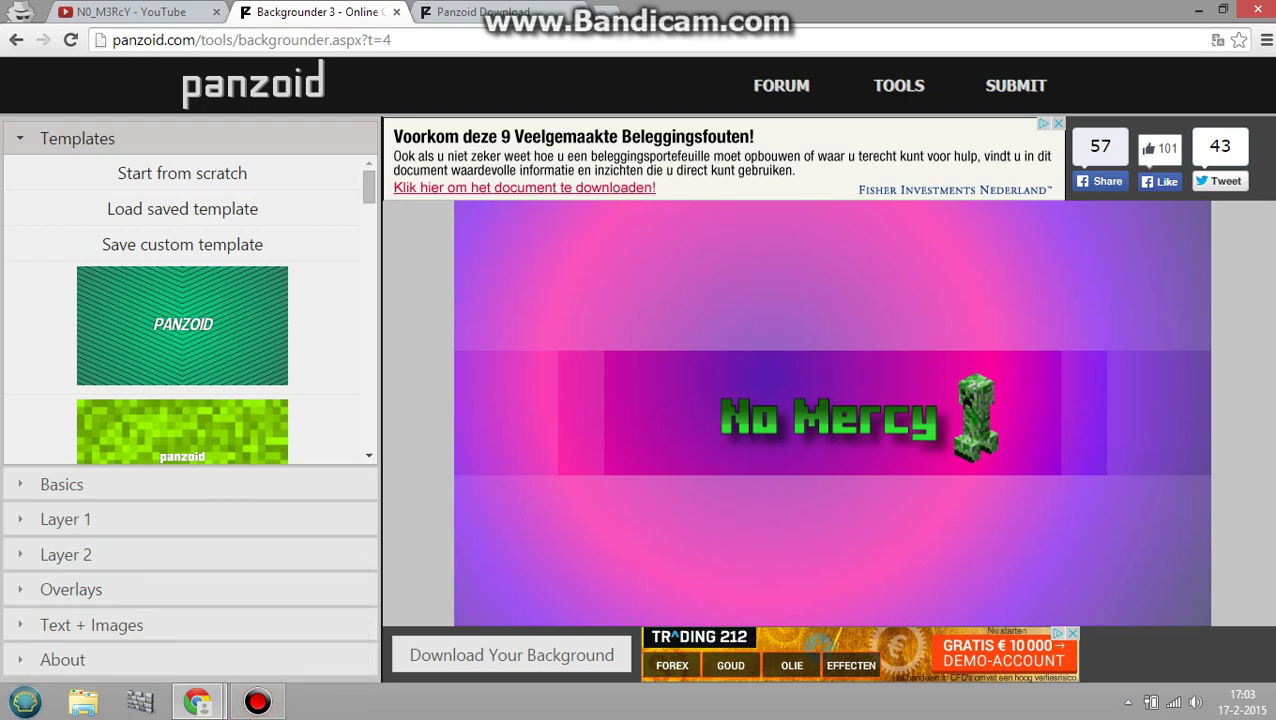